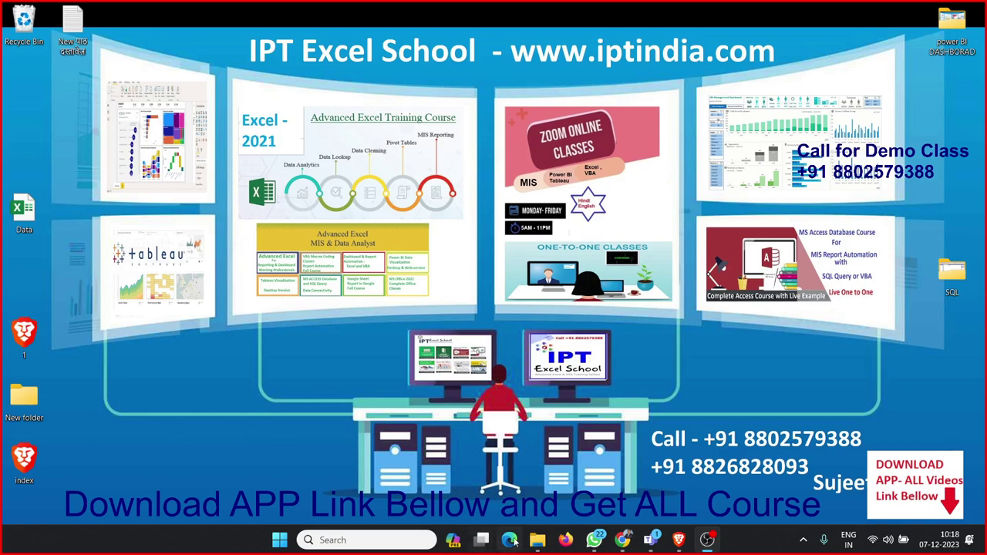
- In File Explorer, navigate to the Class_Rec (E:) > 2023 > Dec folder
{"action": "mouse_move", "coordinate": [538, 540]}
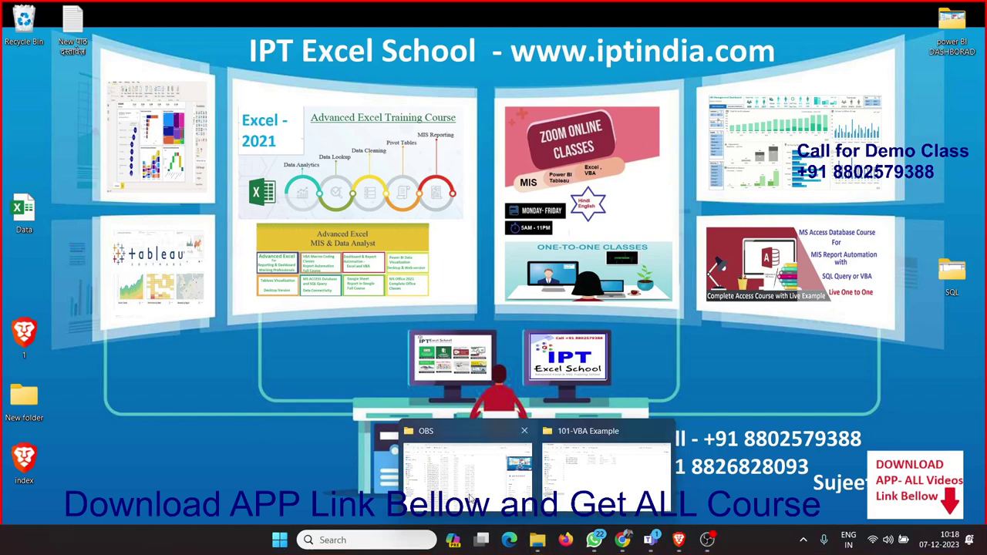
{"action": "left_click", "coordinate": [444, 499]}
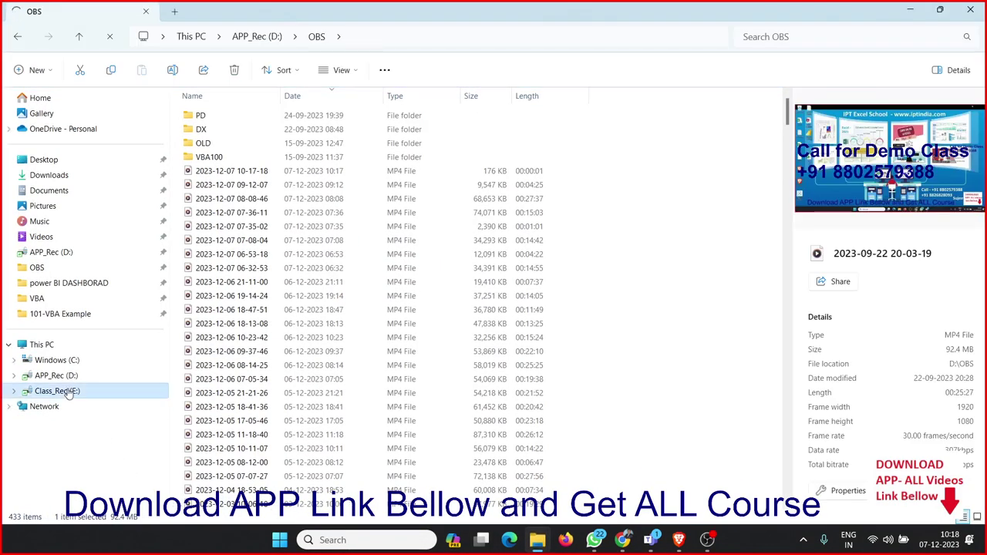
{"action": "left_click", "coordinate": [61, 390]}
{"action": "left_click", "coordinate": [320, 447]}
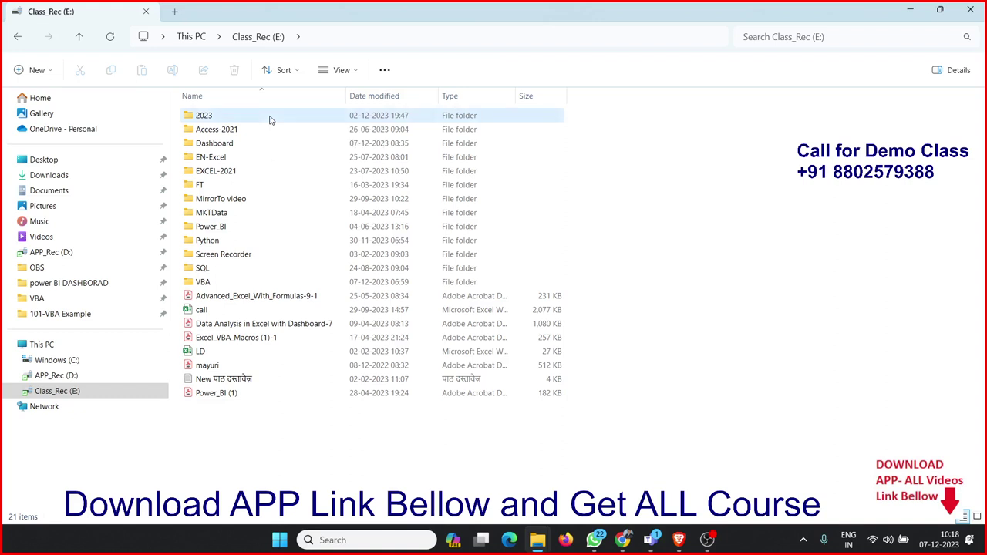
{"action": "double_click", "coordinate": [270, 119]}
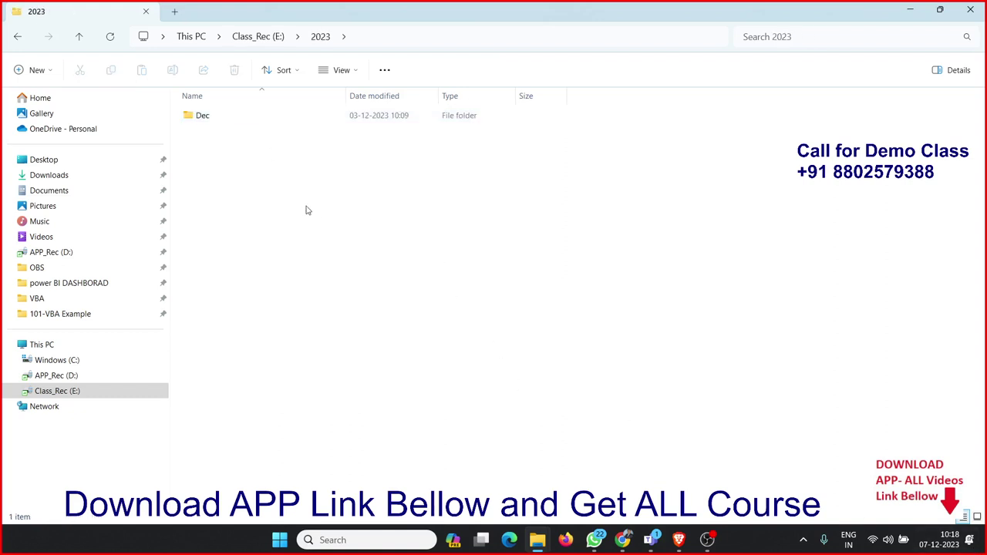
{"action": "left_click", "coordinate": [220, 116]}
{"action": "double_click", "coordinate": [220, 115]}
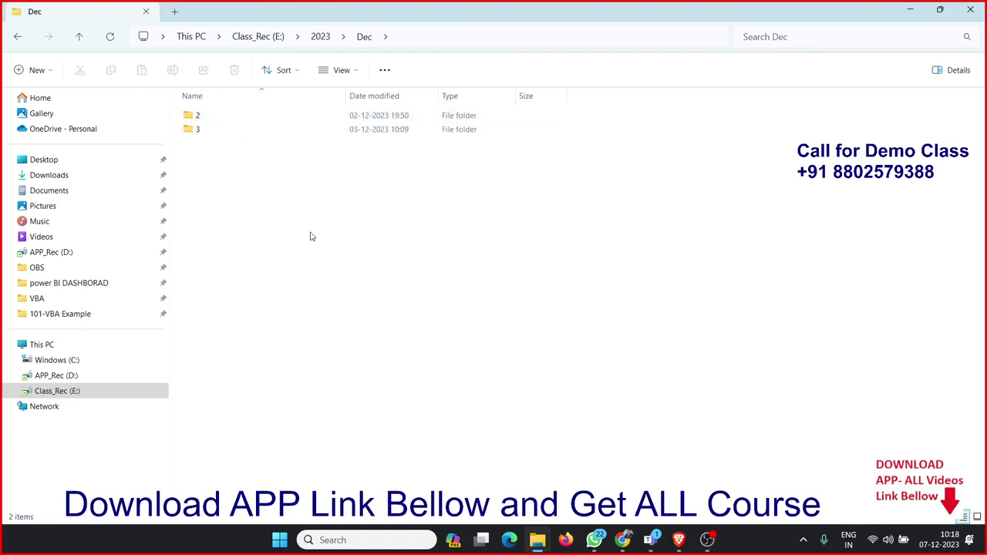
- Create a new folder named 7 inside Dec
{"action": "right_click", "coordinate": [229, 163]}
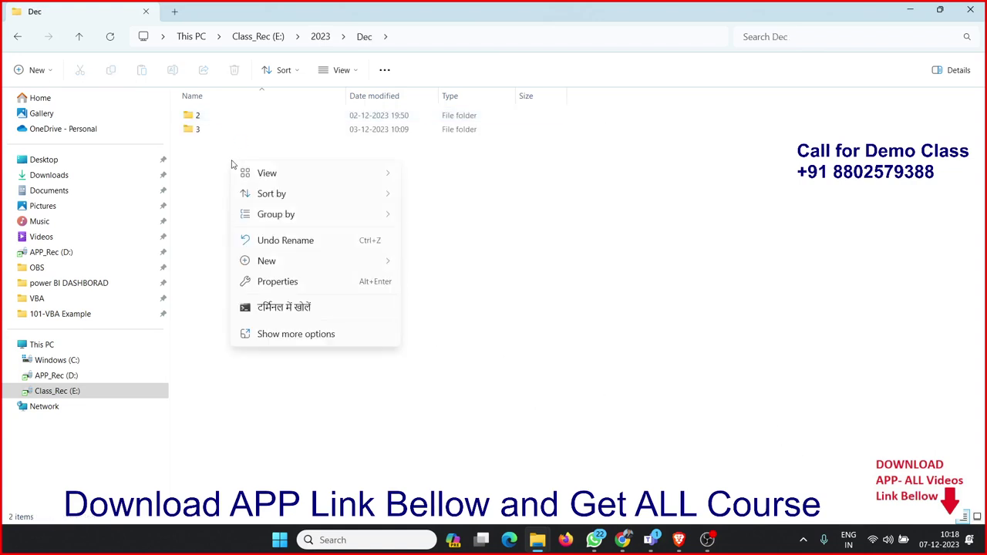
{"action": "mouse_move", "coordinate": [341, 270]}
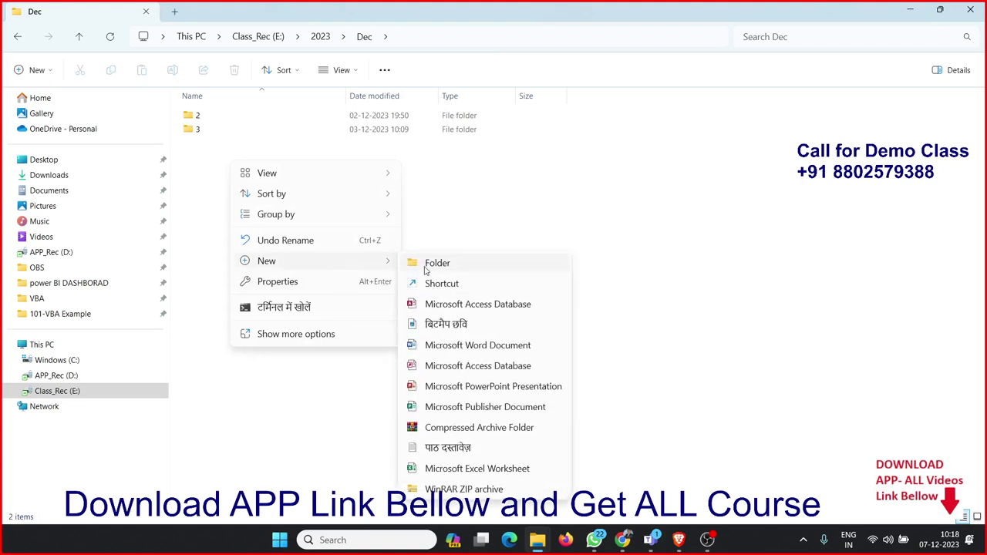
{"action": "left_click", "coordinate": [425, 270]}
{"action": "type", "text": "7"}
{"action": "key", "text": "Return"}
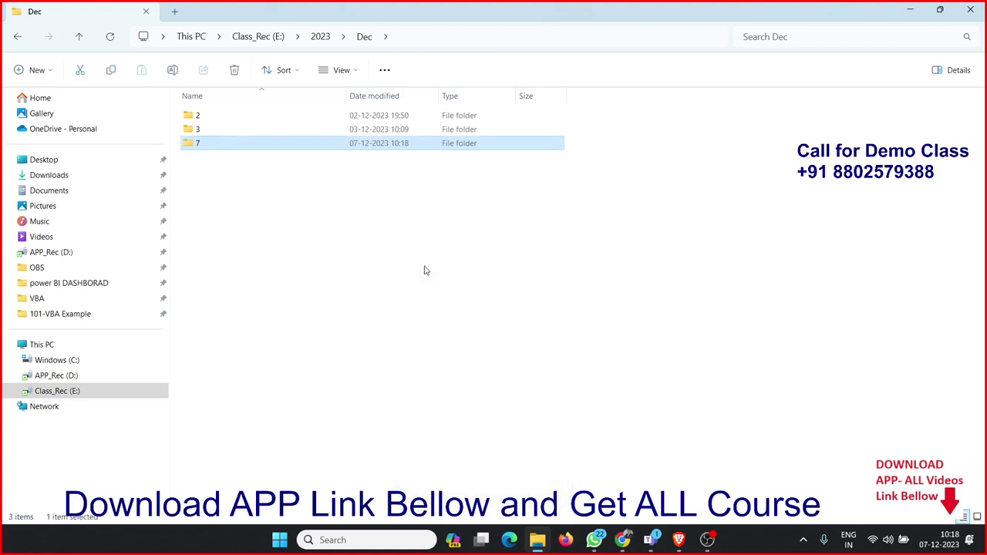
- Inside folder 7, create a new Excel worksheet named 07-Dec-2023
{"action": "double_click", "coordinate": [245, 149]}
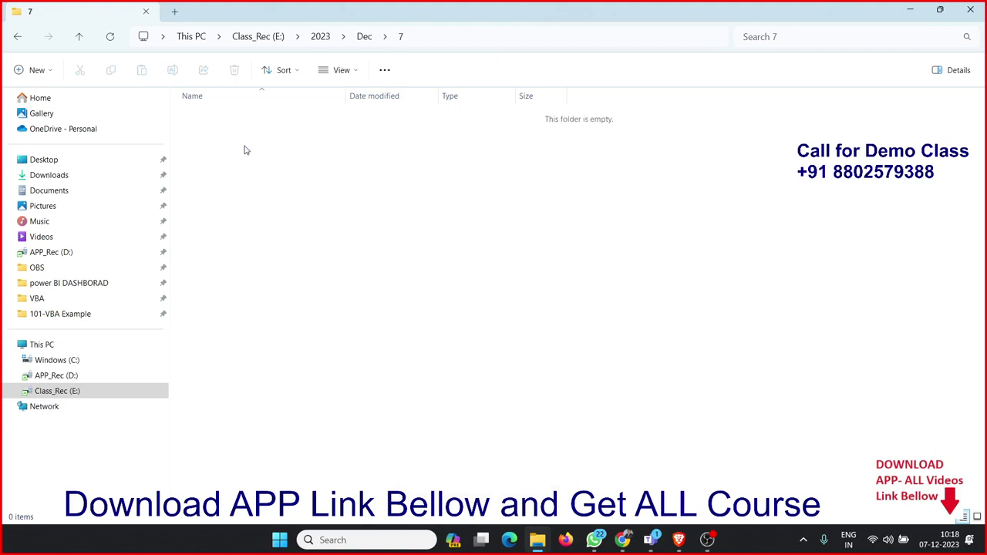
{"action": "right_click", "coordinate": [245, 150]}
{"action": "mouse_move", "coordinate": [331, 249]}
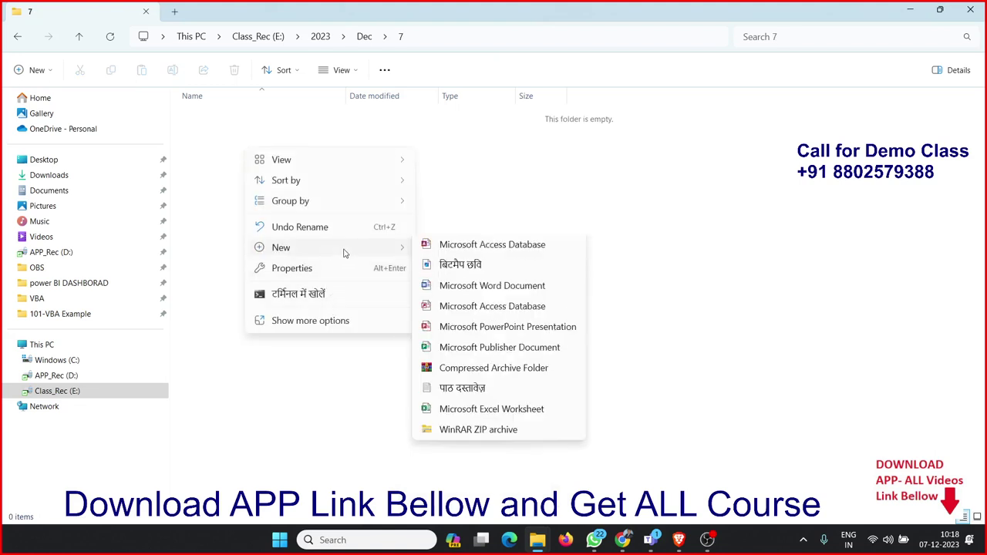
{"action": "left_click", "coordinate": [485, 455]}
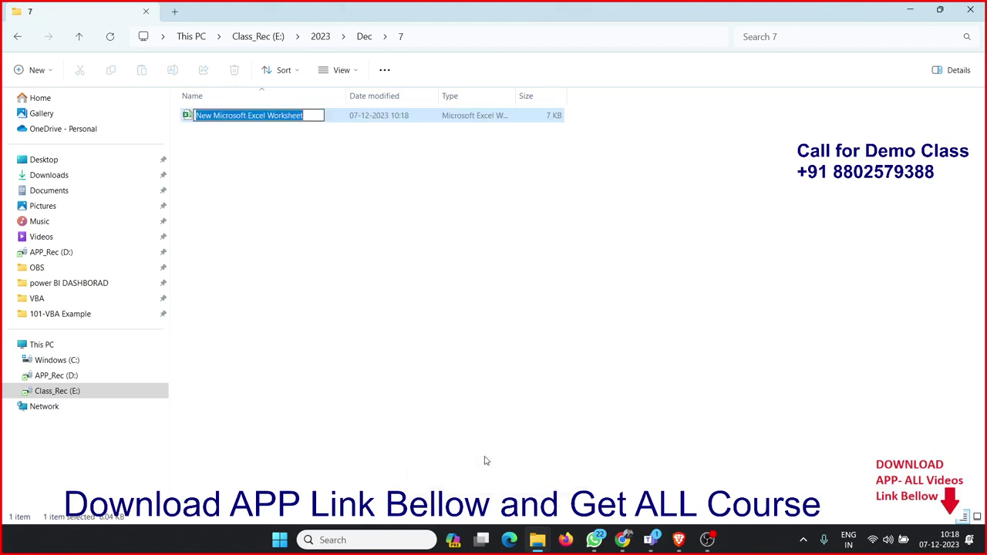
{"action": "type", "text": "07-"}
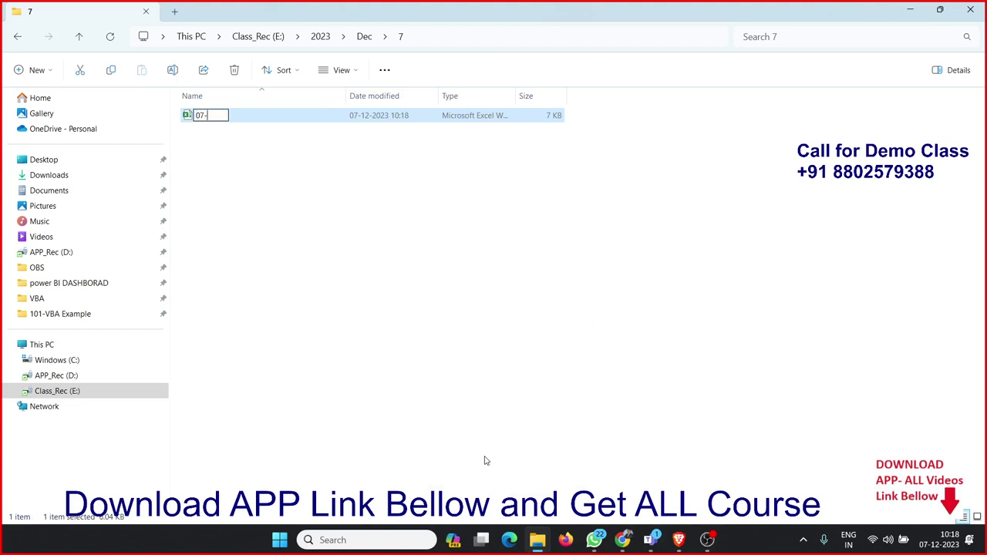
{"action": "type", "text": "De"}
{"action": "type", "text": "c-20"}
{"action": "type", "text": "23"}
{"action": "key", "text": "Return"}
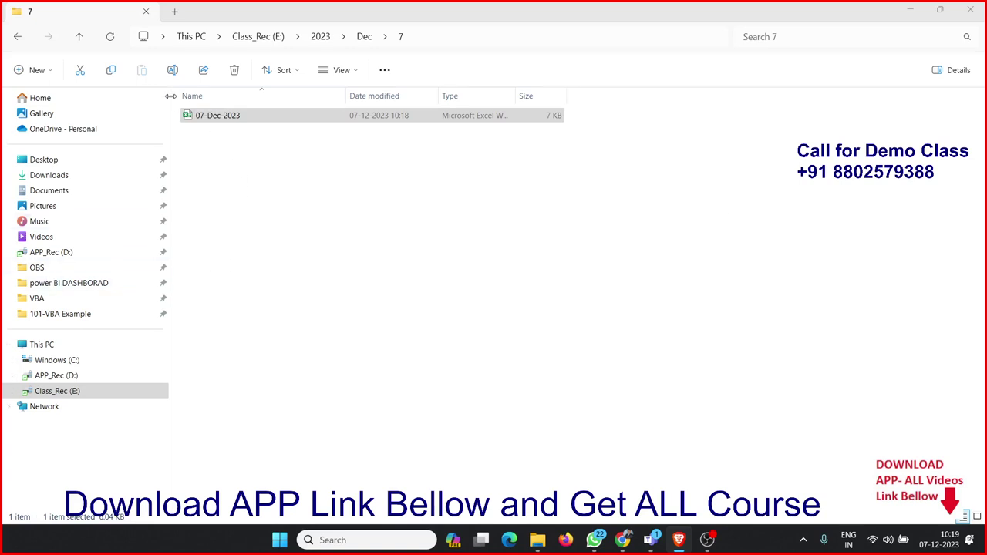
- Return to Class_Rec (E:) and move the 2023 folder into Access-2021
{"action": "left_click", "coordinate": [325, 40]}
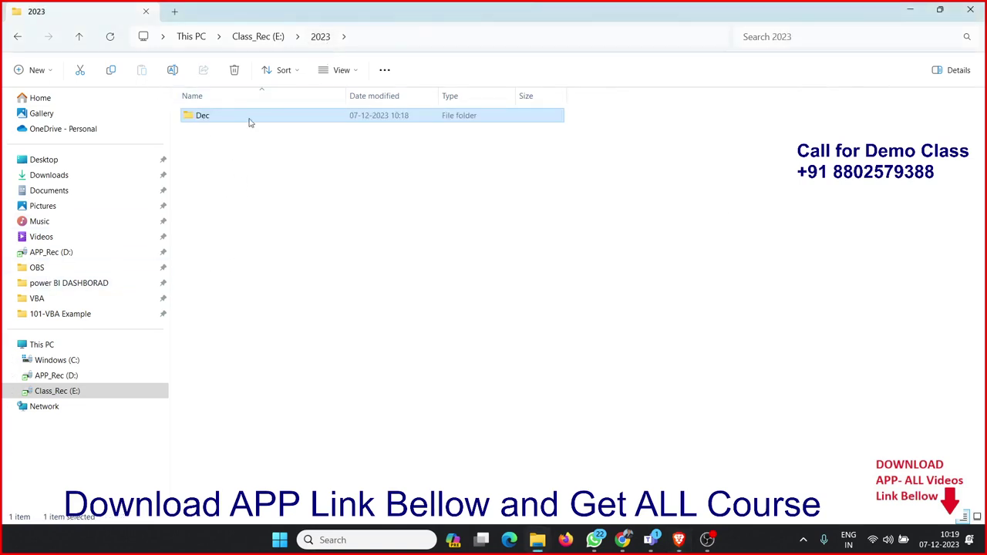
{"action": "left_click", "coordinate": [266, 37]}
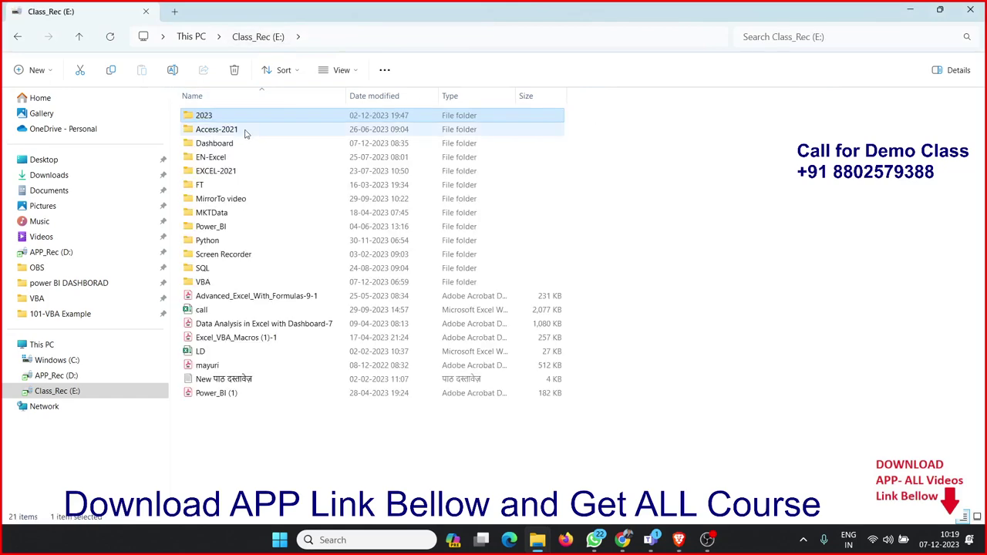
{"action": "left_click_drag", "start_coordinate": [245, 134], "coordinate": [246, 135]}
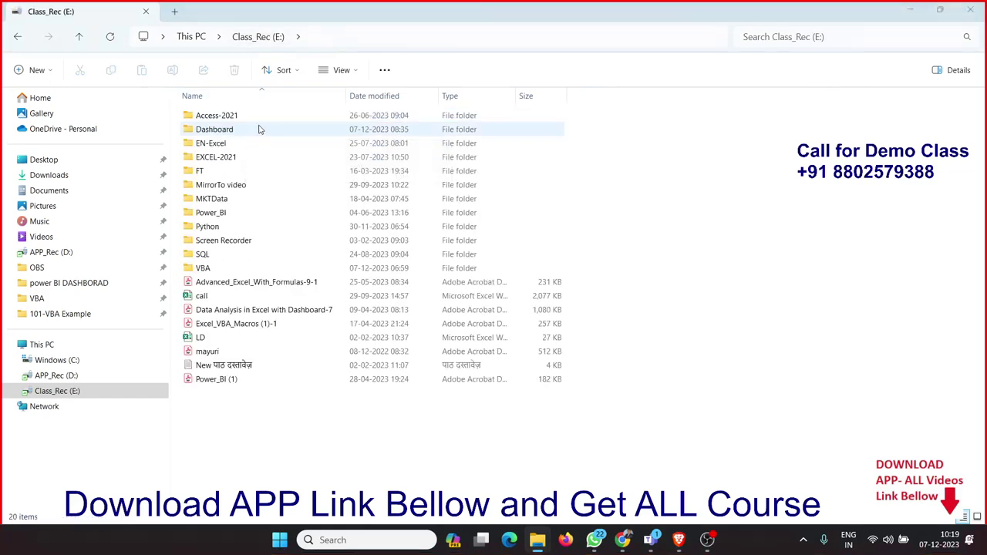
- Launch Excel from the Start menu by searching 'ex'
{"action": "key", "text": "super"}
{"action": "mouse_move", "coordinate": [594, 540]}
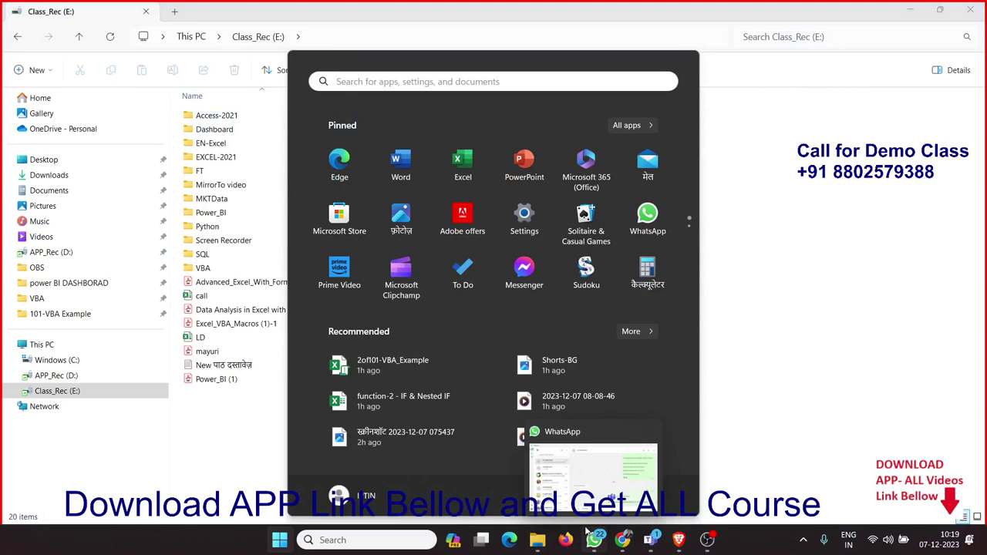
{"action": "type", "text": "ex"}
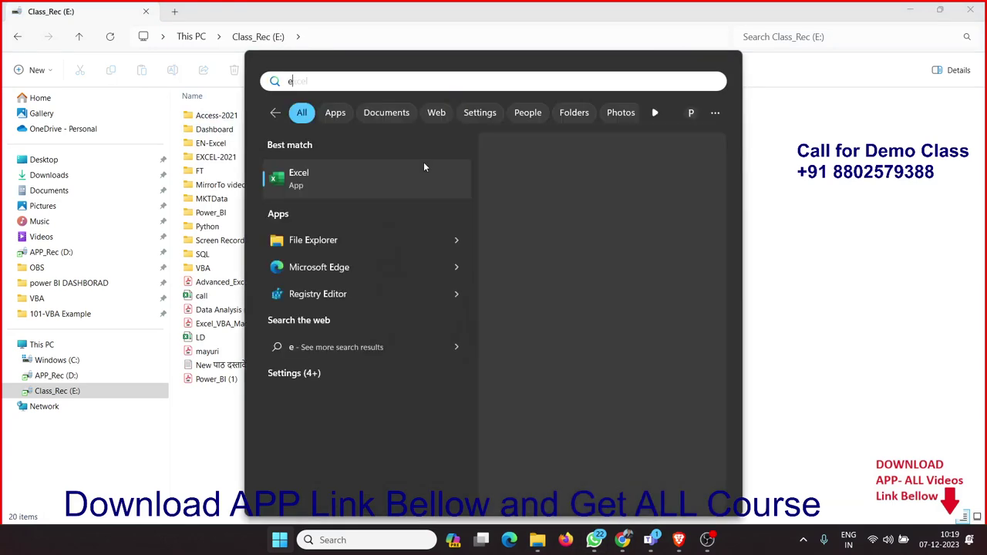
{"action": "left_click", "coordinate": [609, 190]}
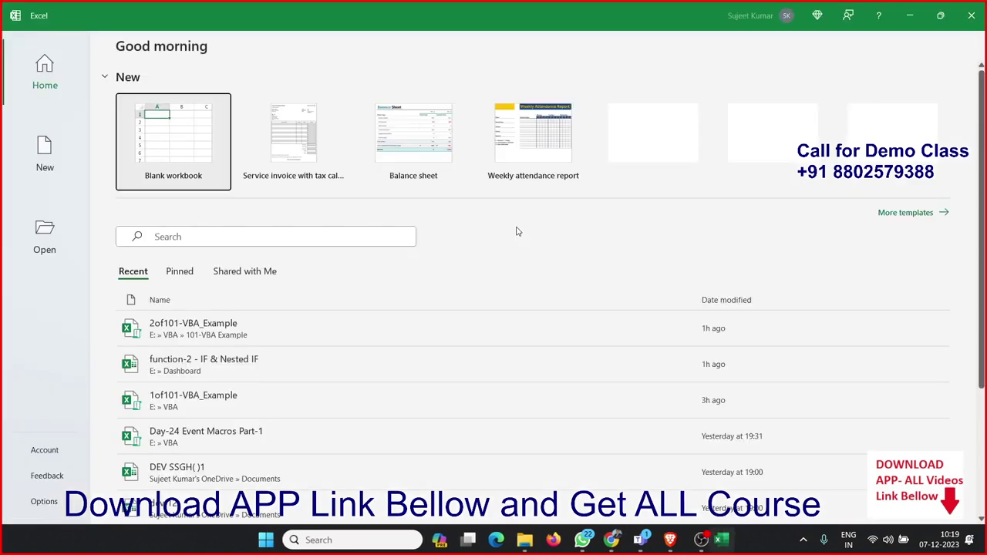
- Start a blank workbook, open the Visual Basic editor from Developer, and bring up the Insert menu
{"action": "left_click", "coordinate": [116, 121]}
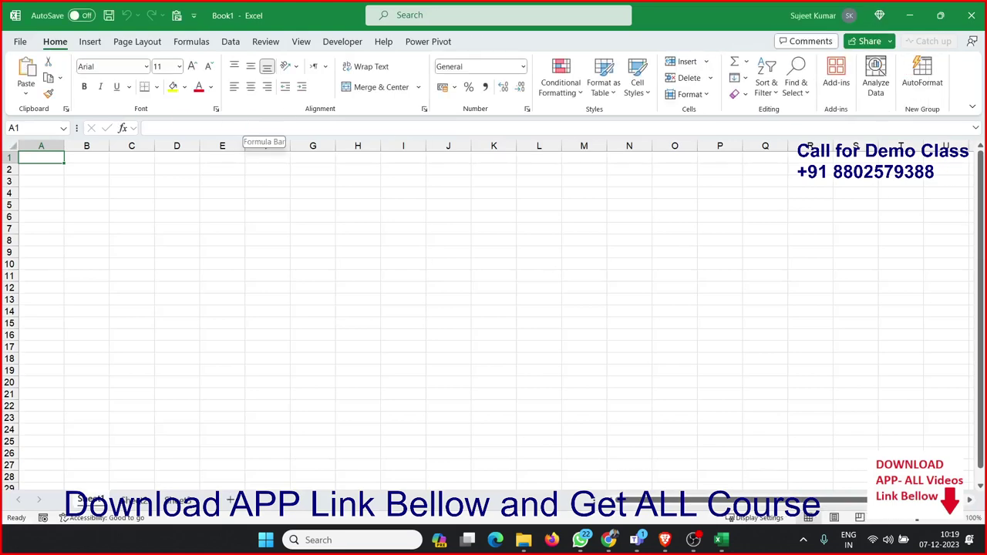
{"action": "left_click", "coordinate": [664, 540]}
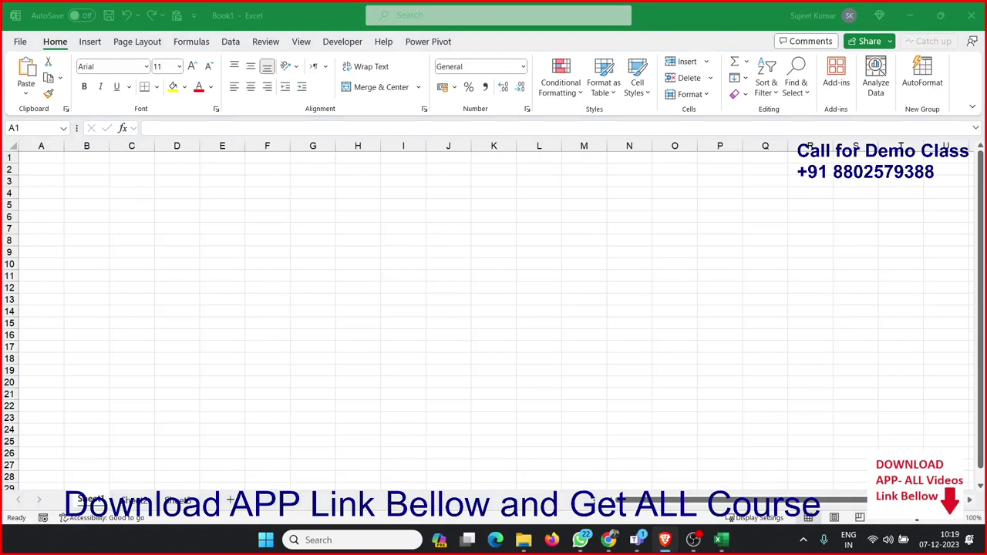
{"action": "left_click", "coordinate": [343, 41]}
{"action": "left_click", "coordinate": [25, 87]}
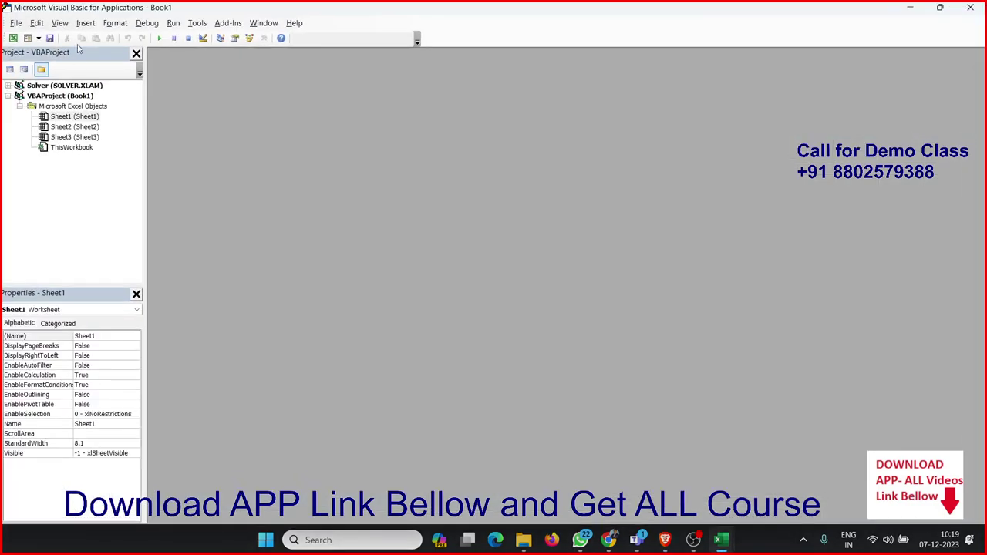
{"action": "left_click", "coordinate": [84, 23]}
- Insert a new module and create an empty Sub pro_1() procedure
{"action": "left_click", "coordinate": [102, 66]}
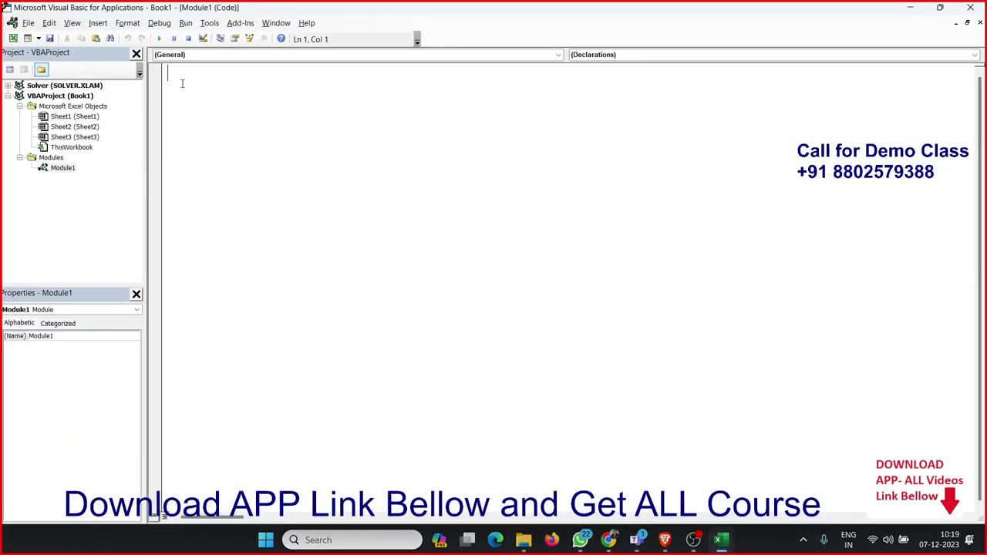
{"action": "type", "text": "sub"}
{"action": "type", "text": "pro"}
{"action": "type", "text": "_1"}
{"action": "type", "text": "()"}
{"action": "key", "text": "Return"}
{"action": "key", "text": "Return"}
{"action": "key", "text": "Return"}
{"action": "key", "text": "Return"}
{"action": "key", "text": "Return"}
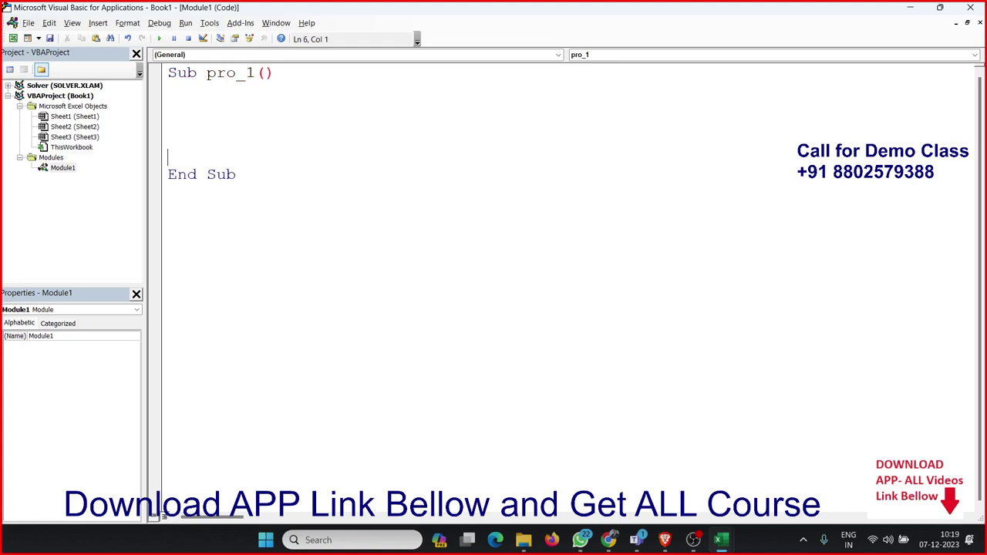
{"action": "key", "text": "Up"}
{"action": "key", "text": "Up"}
{"action": "key", "text": "Up"}
{"action": "key", "text": "Up"}
{"action": "key", "text": "Return"}
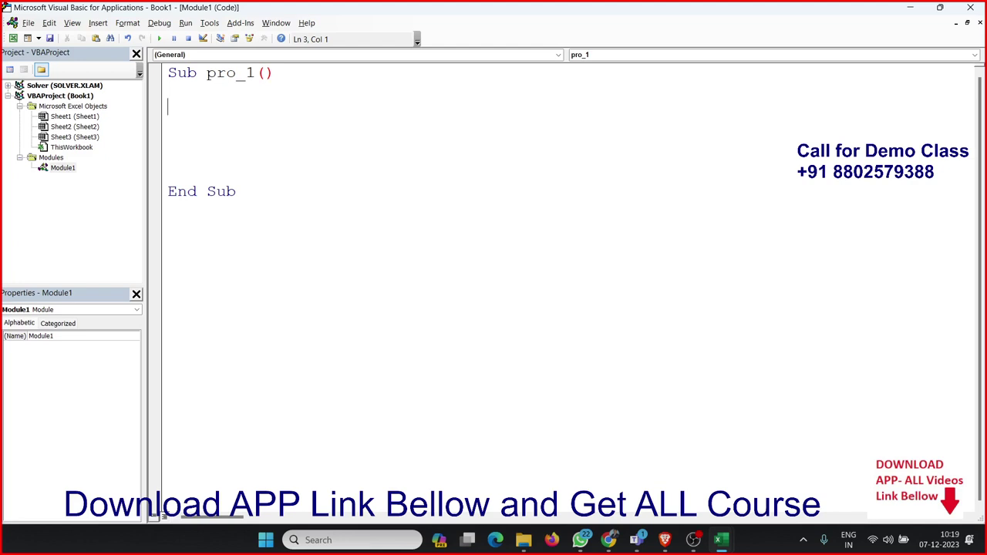
{"action": "type", "text": "i"}
{"action": "key", "text": "BackSpace"}
- Add the line y = Year(Date) inside pro_1
{"action": "left_click", "coordinate": [168, 89]}
{"action": "type", "text": "y"}
{"action": "type", "text": "=1"}
{"action": "key", "text": "BackSpace"}
{"action": "type", "text": "year"}
{"action": "type", "text": "(date)"}
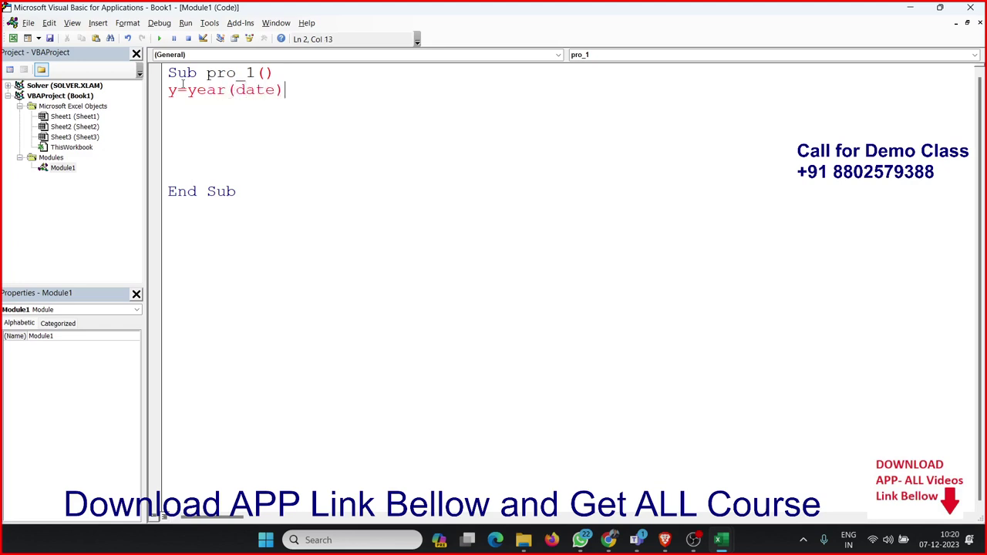
{"action": "left_click", "coordinate": [228, 122]}
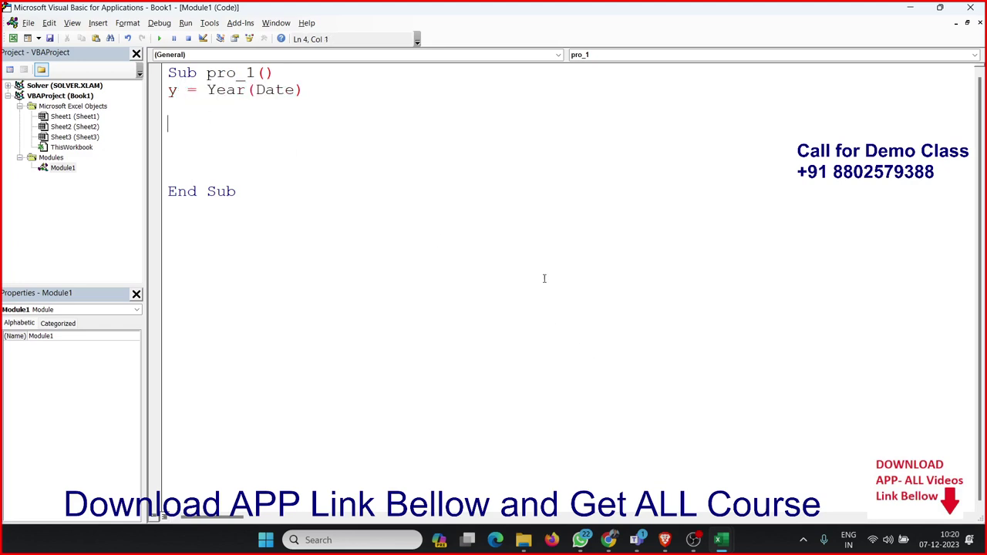
{"action": "double_click", "coordinate": [262, 94]}
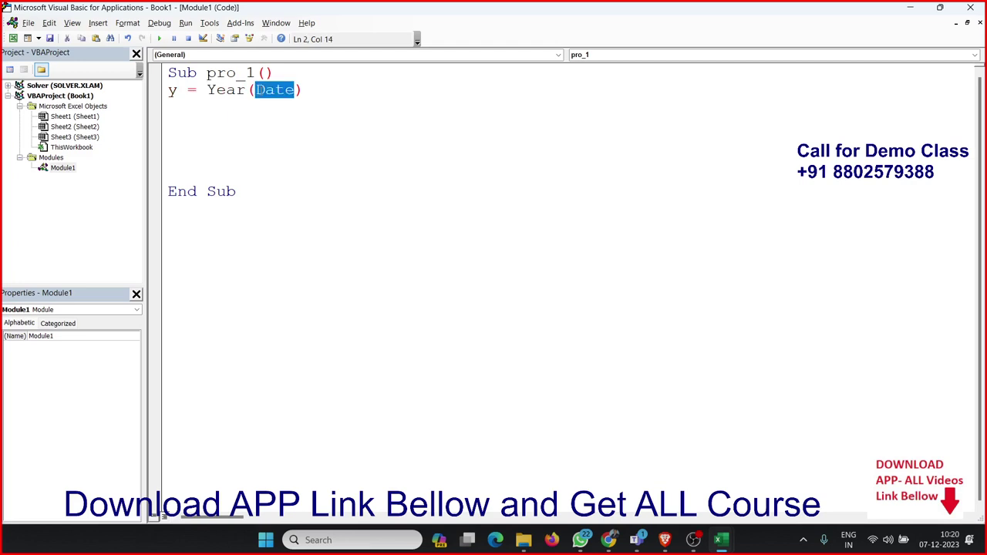
{"action": "double_click", "coordinate": [218, 92]}
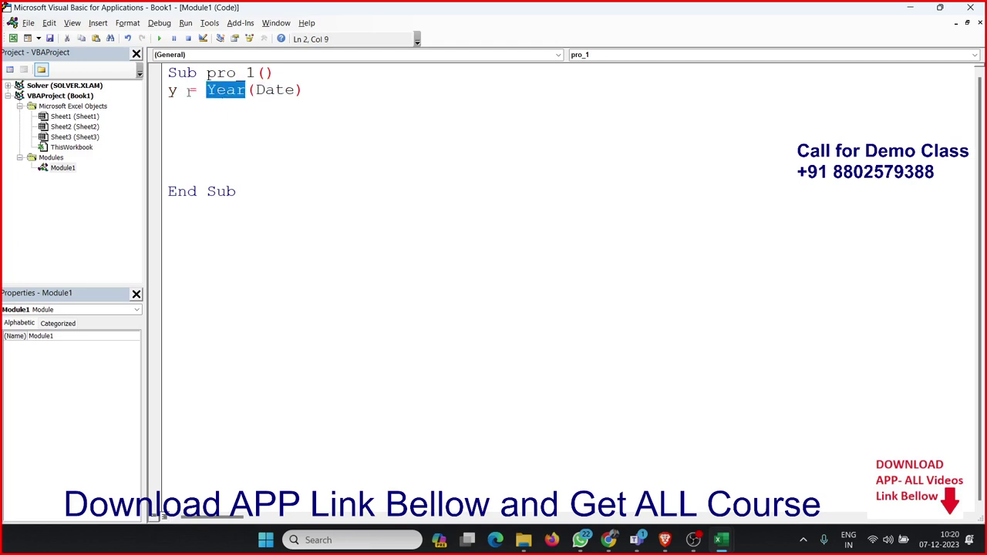
{"action": "double_click", "coordinate": [174, 91]}
- Add MsgBox y below it and run the macro to display 2023
{"action": "left_click", "coordinate": [190, 141]}
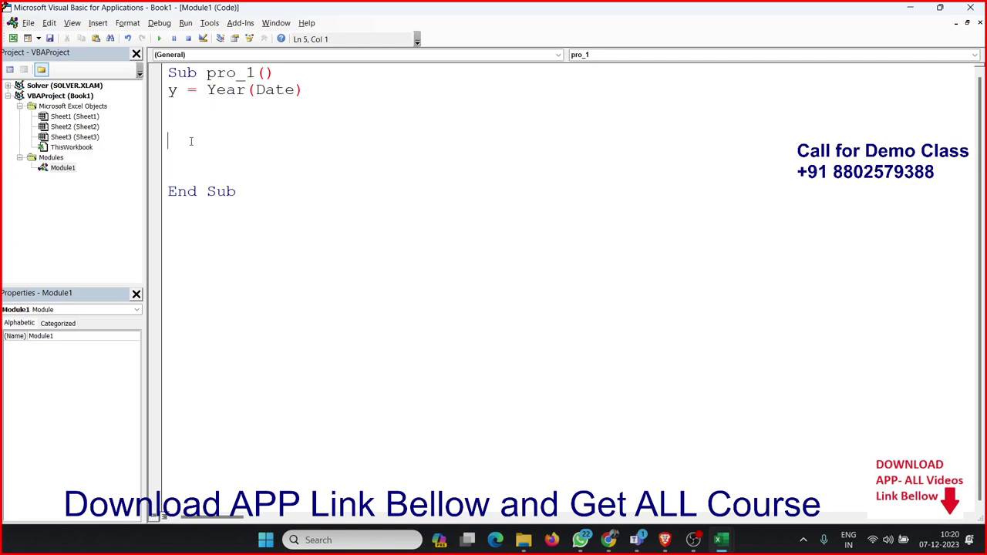
{"action": "type", "text": "ms"}
{"action": "type", "text": "gbox y"}
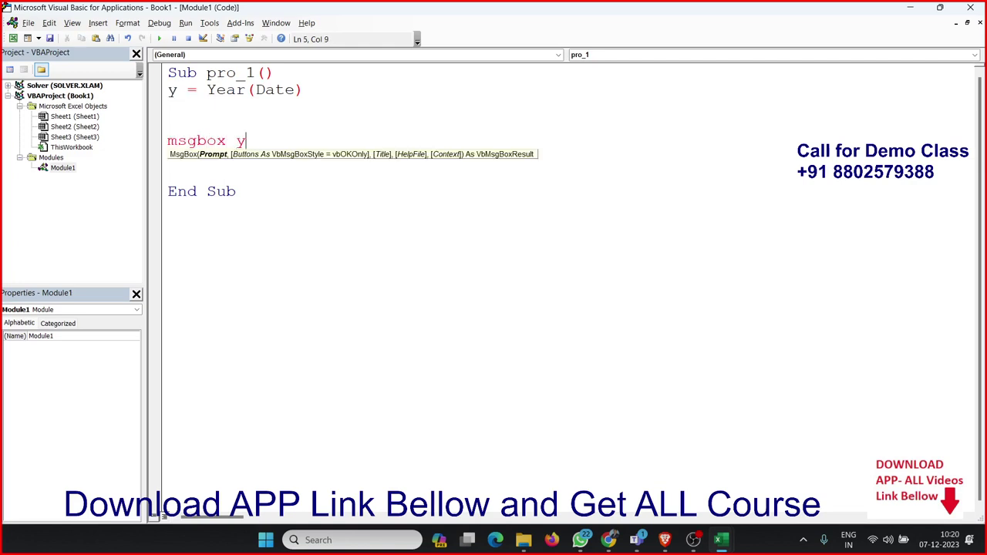
{"action": "left_click", "coordinate": [268, 126]}
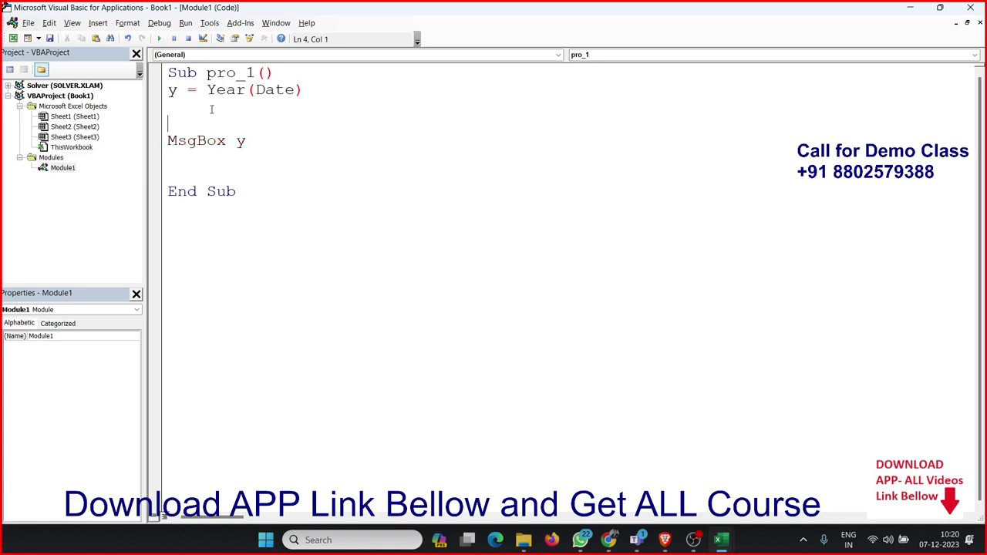
{"action": "left_click", "coordinate": [159, 39]}
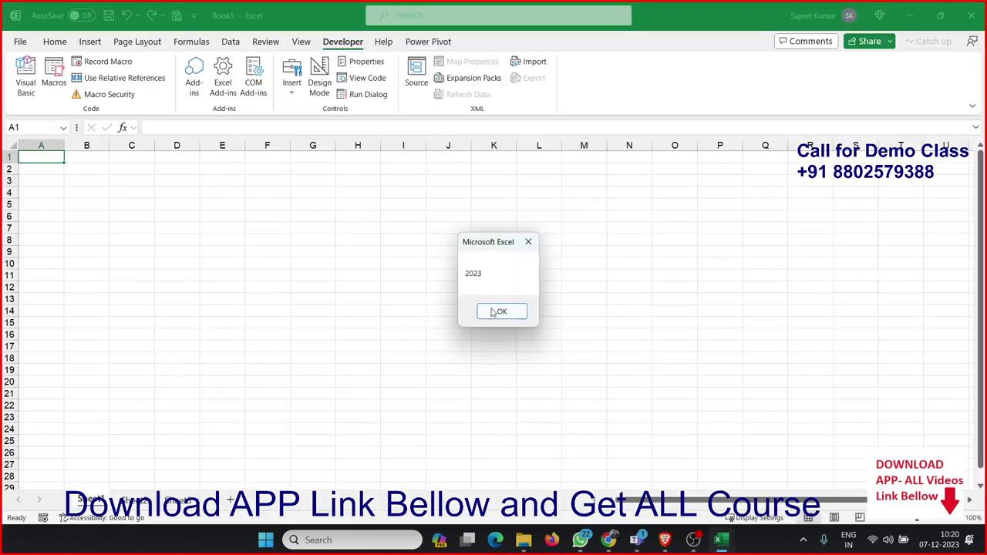
- Dismiss the 2023 message and add the line m = Month(Date)
{"action": "left_click", "coordinate": [493, 313]}
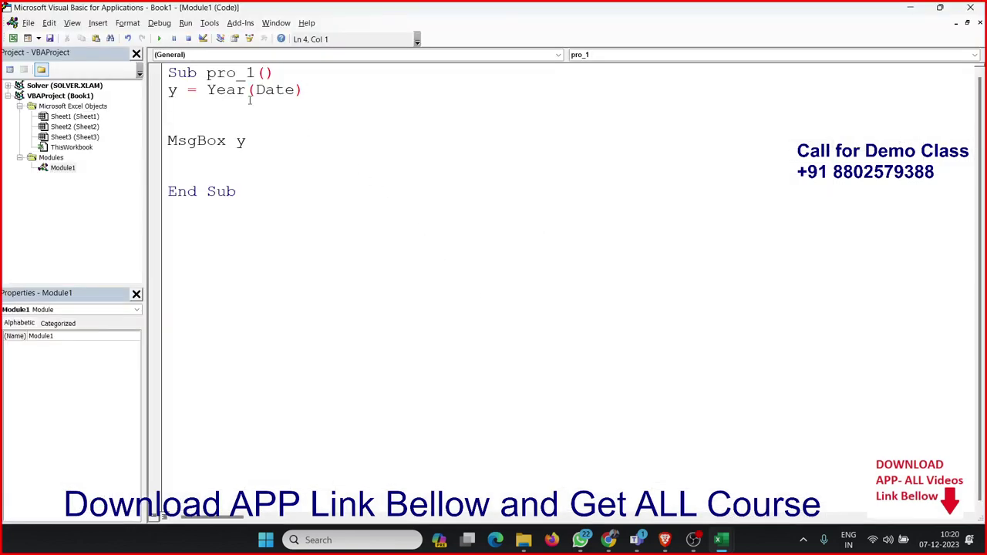
{"action": "left_click_drag", "start_coordinate": [247, 141], "coordinate": [123, 148]}
{"action": "key", "text": "Delete"}
{"action": "key", "text": "ctrl+z"}
{"action": "key", "text": "Up"}
{"action": "key", "text": "Up"}
{"action": "type", "text": "m="}
{"action": "type", "text": "month("}
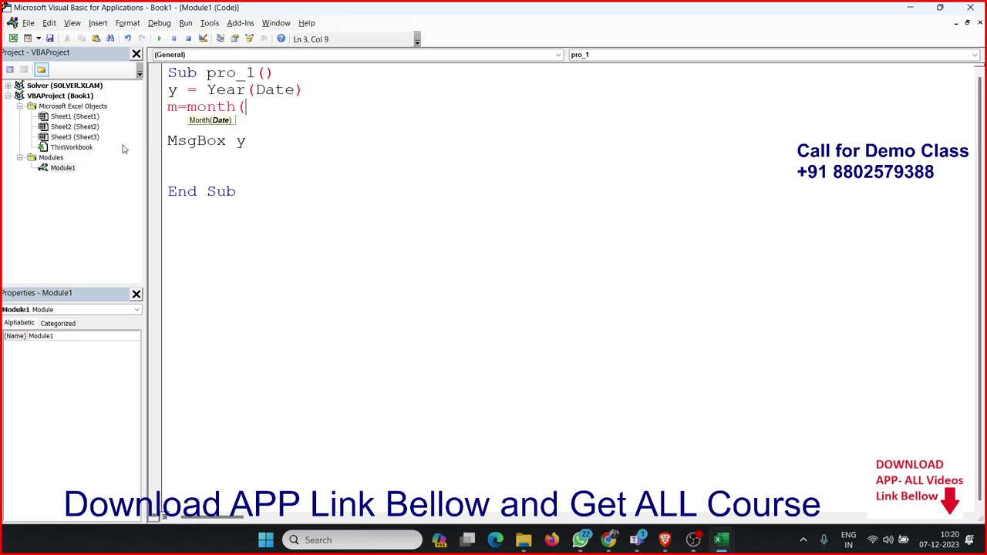
{"action": "type", "text": "date"}
{"action": "type", "text": ")"}
{"action": "left_click", "coordinate": [312, 191]}
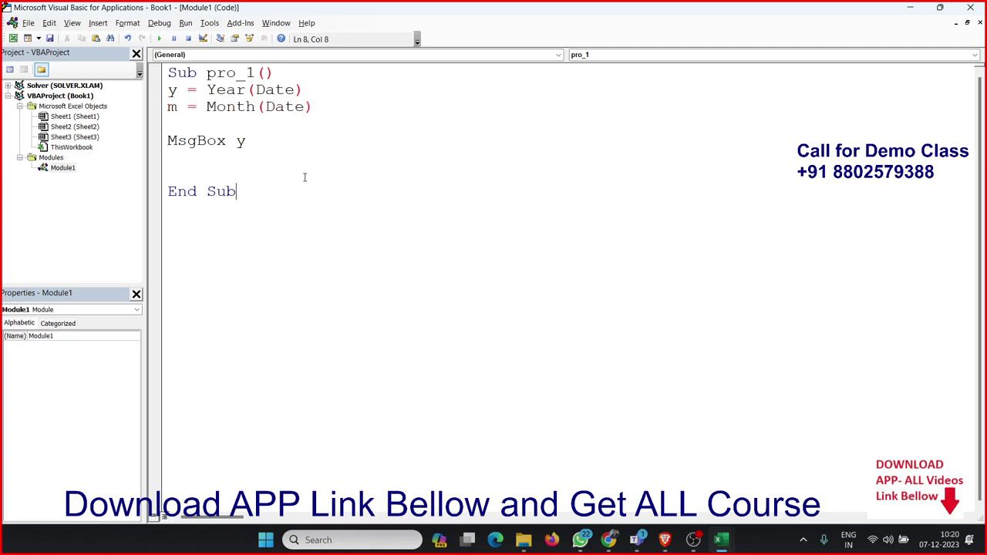
- Change the message to MsgBox m and run it, showing 12
{"action": "double_click", "coordinate": [266, 146]}
{"action": "left_click", "coordinate": [272, 123]}
{"action": "left_click", "coordinate": [264, 151]}
{"action": "double_click", "coordinate": [259, 138]}
{"action": "type", "text": "m"}
{"action": "left_click", "coordinate": [255, 124]}
{"action": "left_click", "coordinate": [162, 41]}
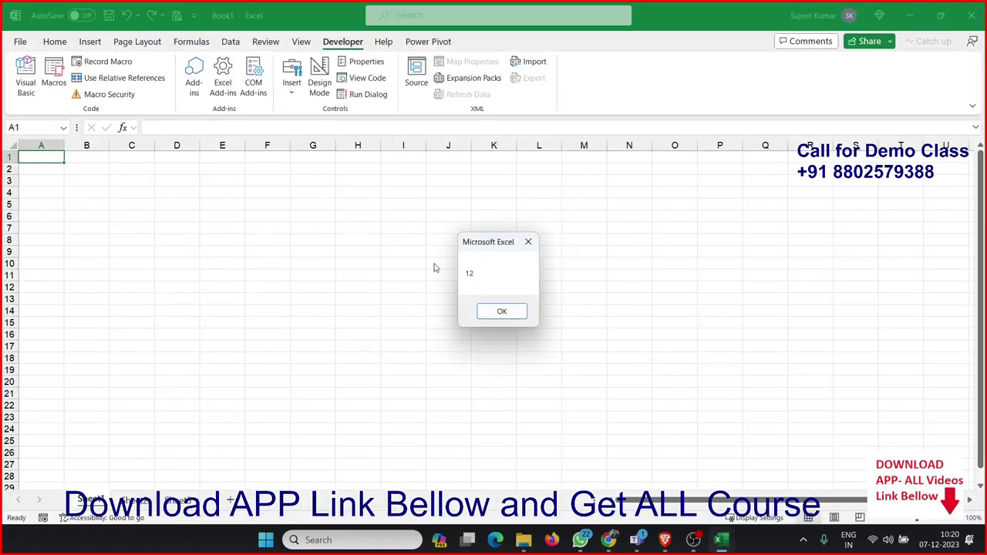
{"action": "left_click", "coordinate": [492, 315]}
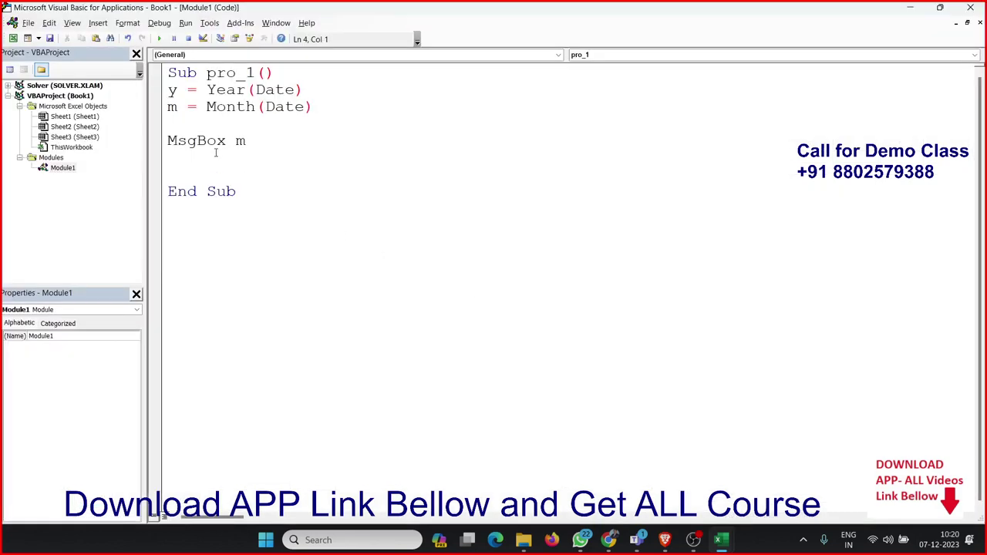
- Add d = Day(Date), change the message to MsgBox d, and run it, showing 7
{"action": "type", "text": "d="}
{"action": "type", "text": "days"}
{"action": "key", "text": "BackSpace"}
{"action": "type", "text": "(date"}
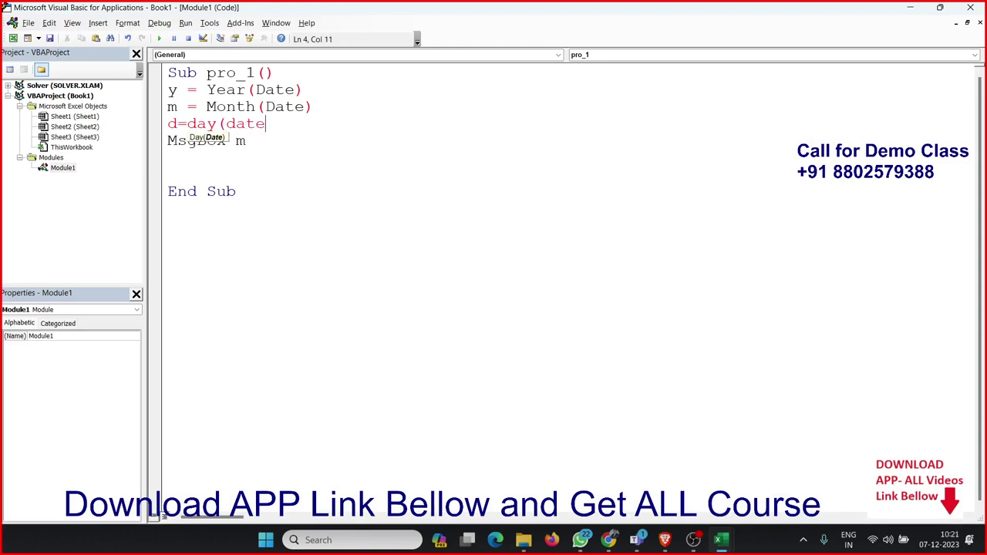
{"action": "type", "text": ")"}
{"action": "double_click", "coordinate": [239, 141]}
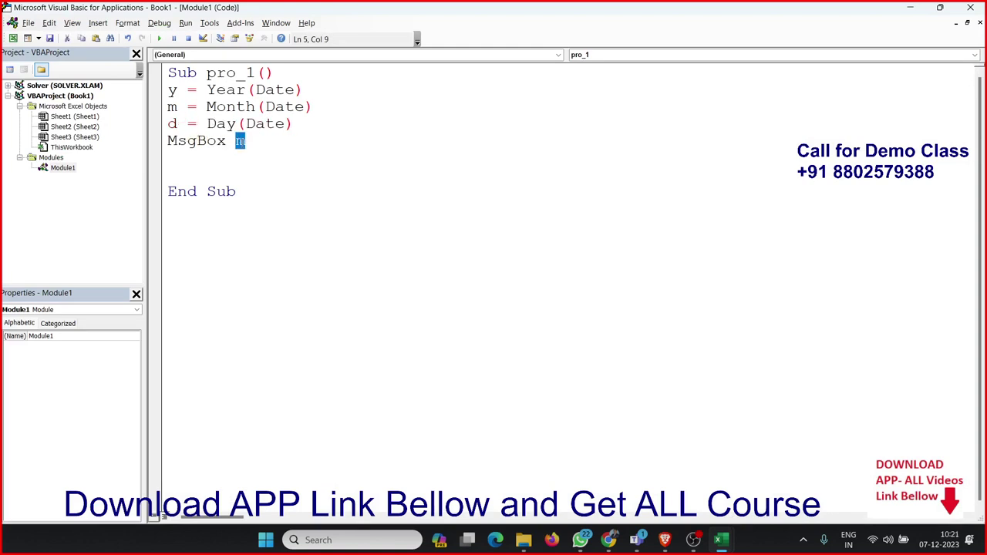
{"action": "type", "text": "d"}
{"action": "left_click", "coordinate": [159, 38]}
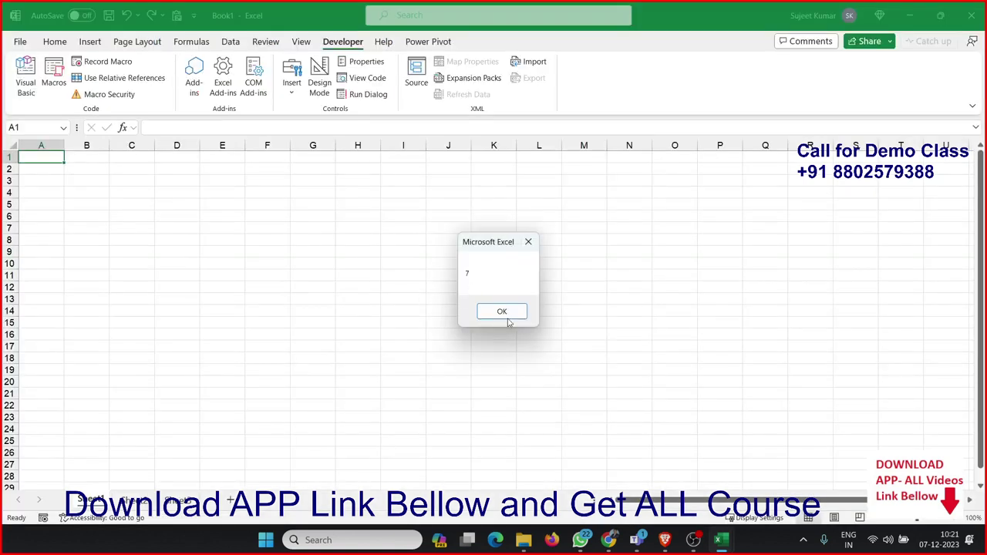
{"action": "left_click", "coordinate": [502, 312]}
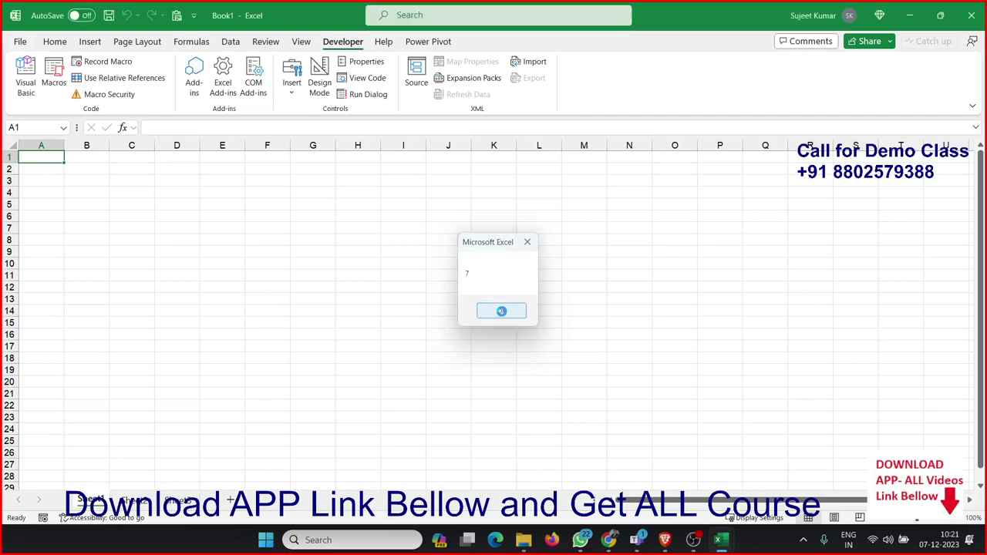
{"action": "left_click_drag", "start_coordinate": [255, 141], "coordinate": [159, 145]}
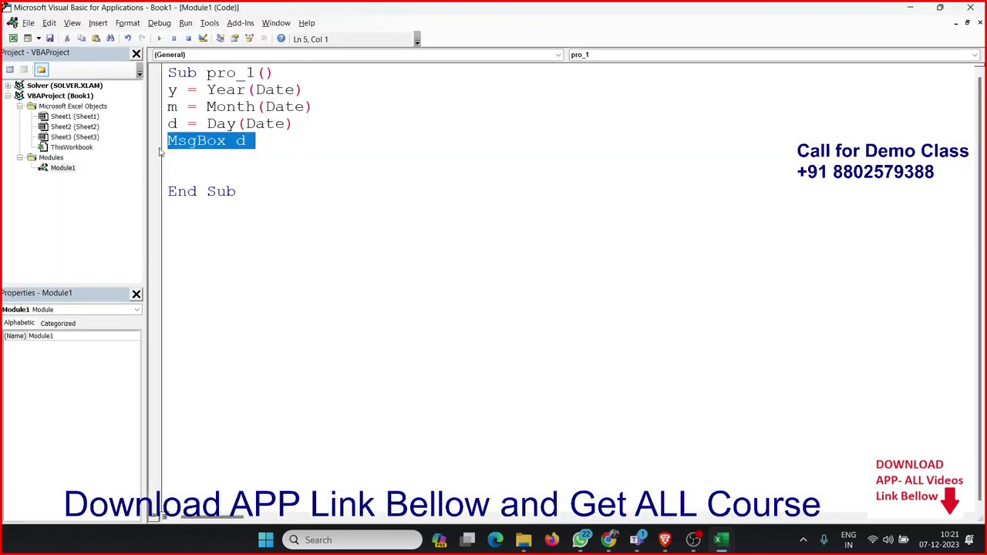
- Delete the MsgBox d test line and move to the month line
{"action": "key", "text": "Delete"}
{"action": "key", "text": "Delete"}
{"action": "key", "text": "Up"}
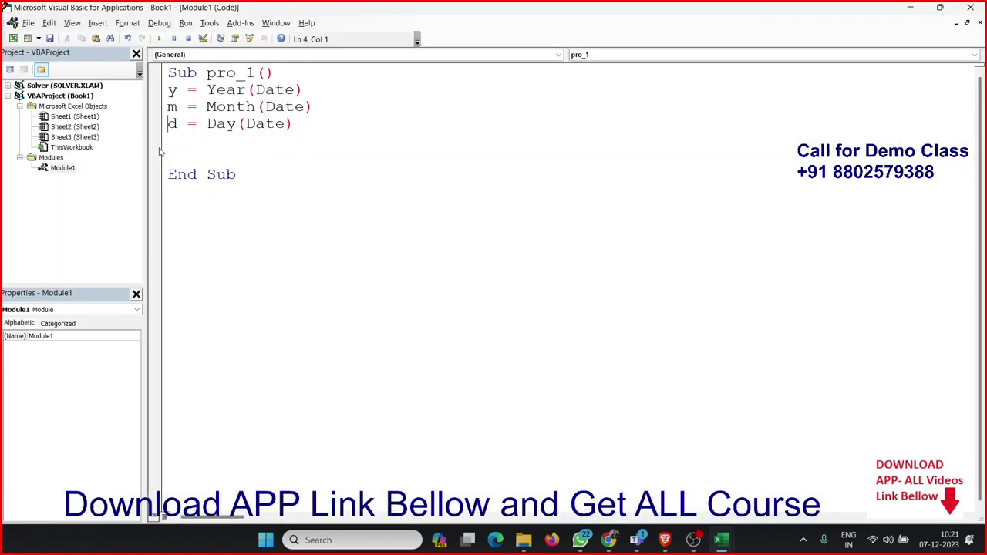
{"action": "key", "text": "Up"}
{"action": "key", "text": "Up"}
{"action": "key", "text": "shift+Down"}
{"action": "key", "text": "shift+Down"}
{"action": "key", "text": "shift+Down"}
{"action": "key", "text": "Right"}
{"action": "key", "text": "Up"}
{"action": "key", "text": "shift+Down"}
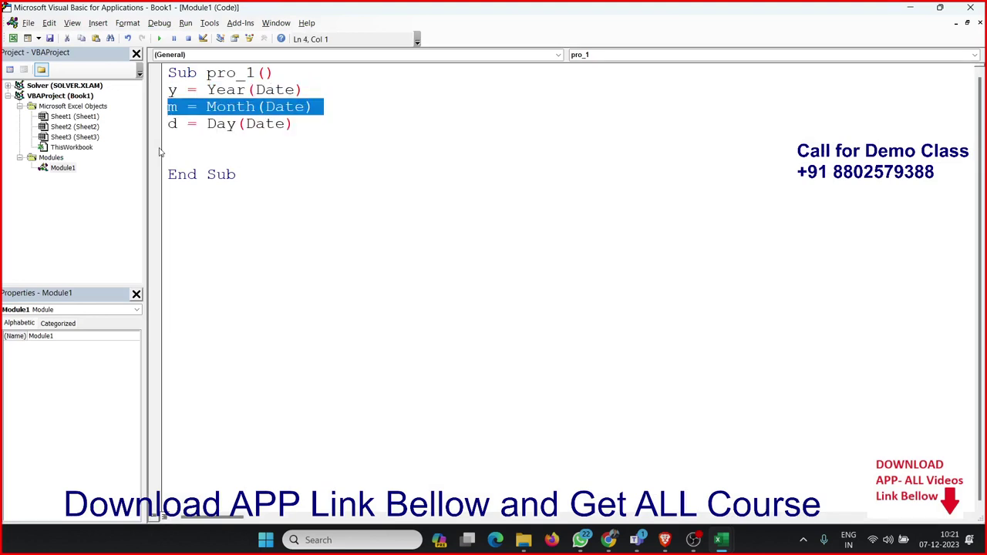
{"action": "key", "text": "Up"}
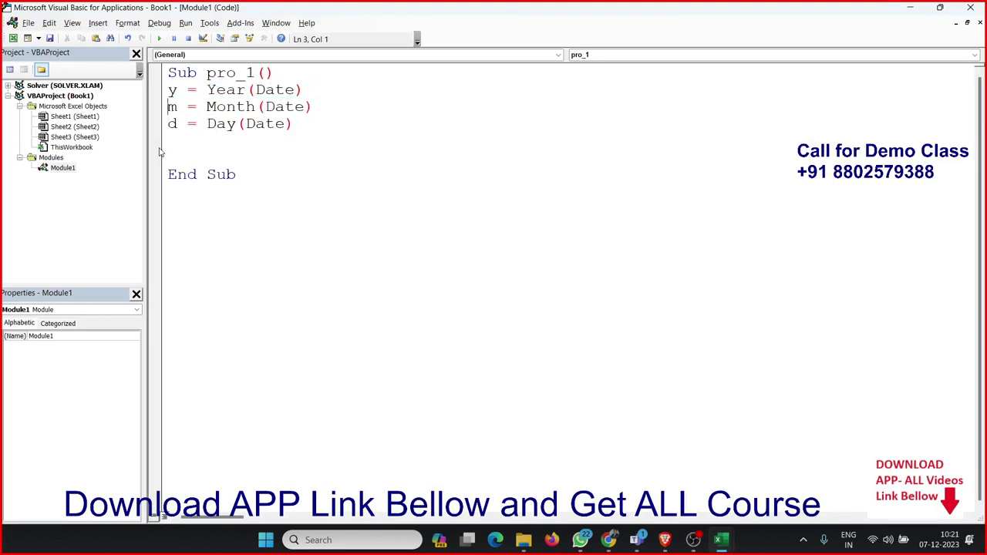
- Comment out Month(Date) and set m = Format(Date, "MMM") instead
{"action": "key", "text": "Right"}
{"action": "key", "text": "Right"}
{"action": "key", "text": "Right"}
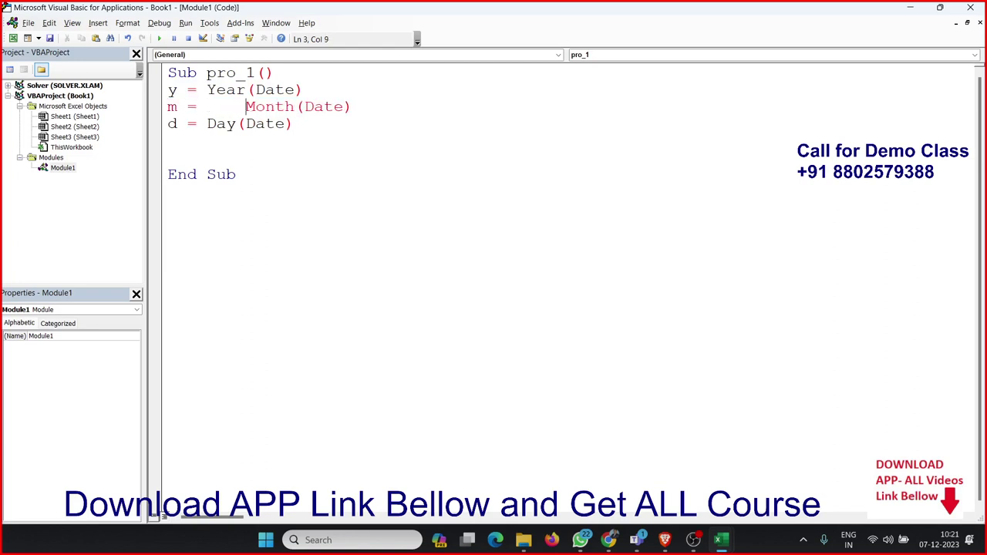
{"action": "type", "text": "'"}
{"action": "key", "text": "Left"}
{"action": "key", "text": "Left"}
{"action": "key", "text": "Left"}
{"action": "key", "text": "Left"}
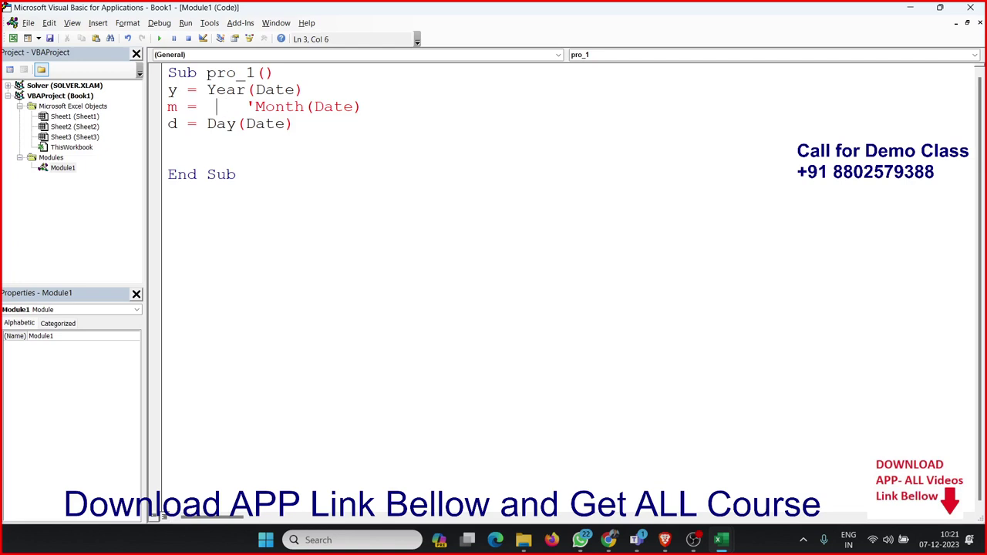
{"action": "type", "text": "form"}
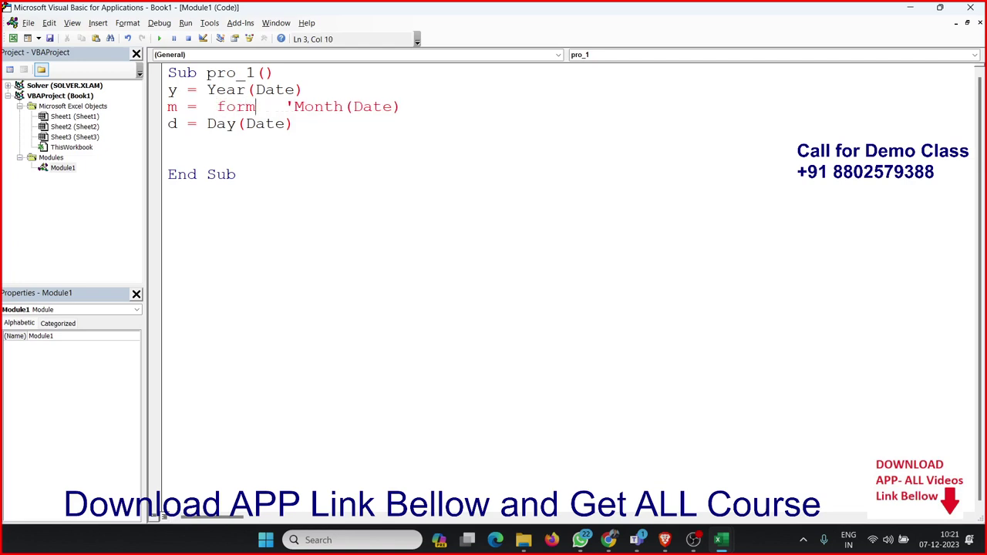
{"action": "type", "text": "at"}
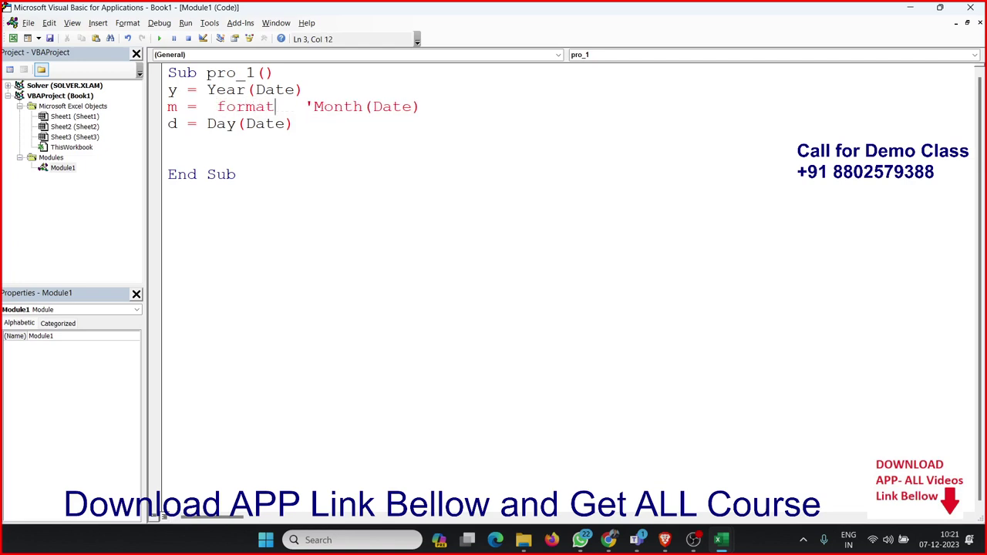
{"action": "type", "text": "(date"}
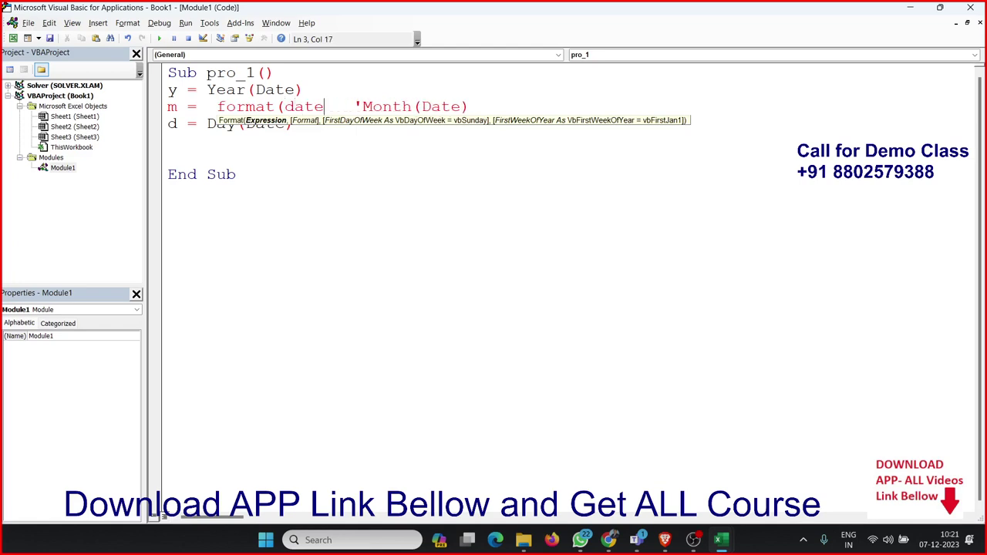
{"action": "type", "text": ",\"DD"}
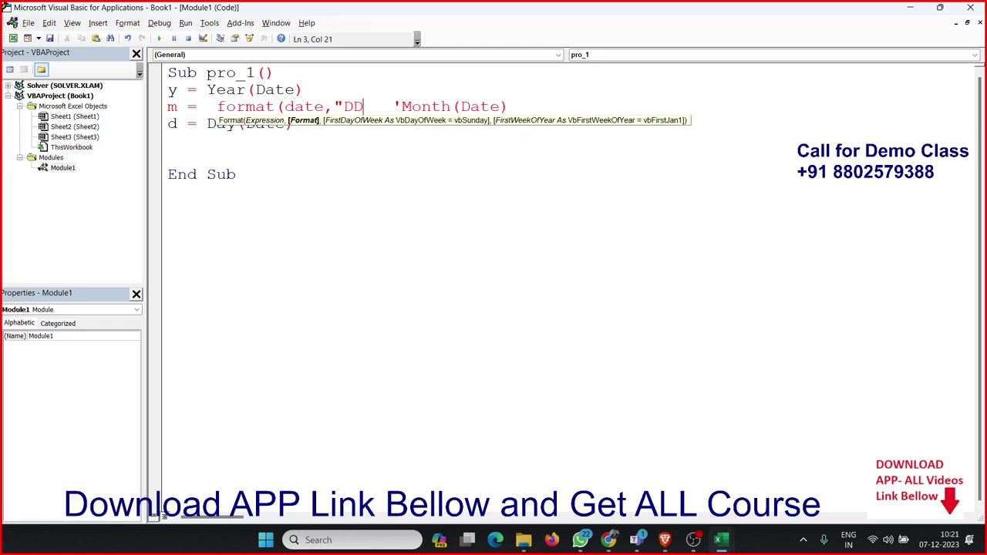
{"action": "key", "text": "BackSpace"}
{"action": "key", "text": "BackSpace"}
{"action": "type", "text": "MM"}
{"action": "type", "text": "M\")"}
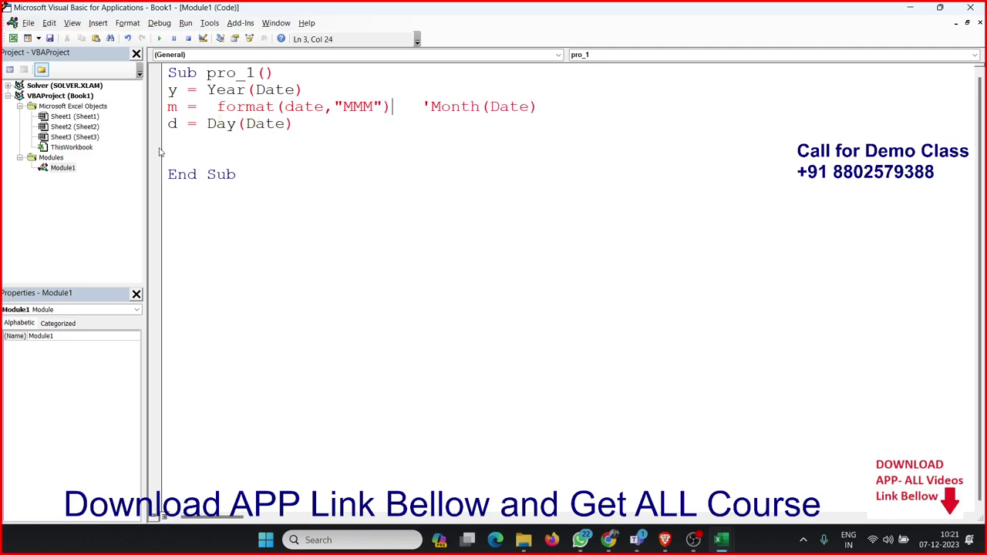
{"action": "left_click", "coordinate": [231, 156]}
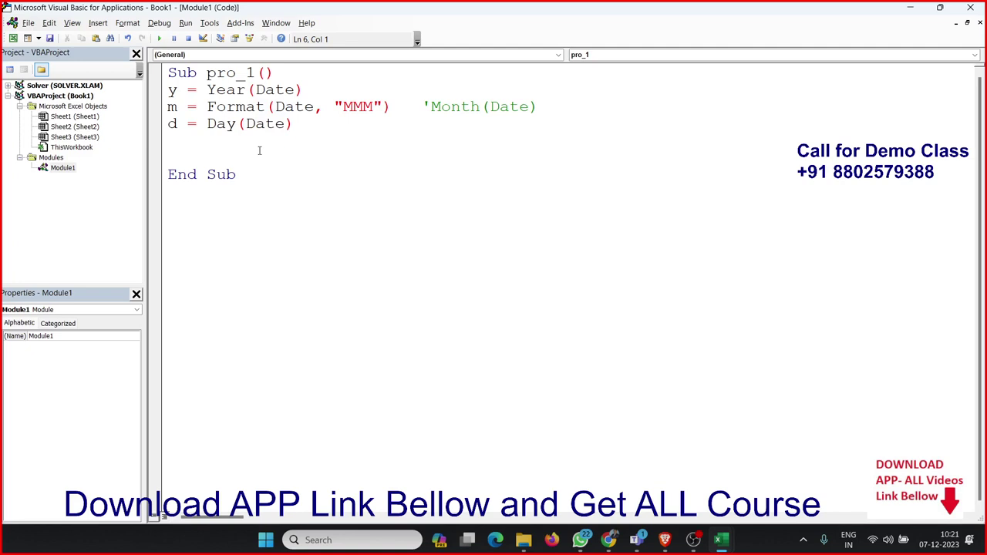
{"action": "key", "text": "Return"}
{"action": "key", "text": "Return"}
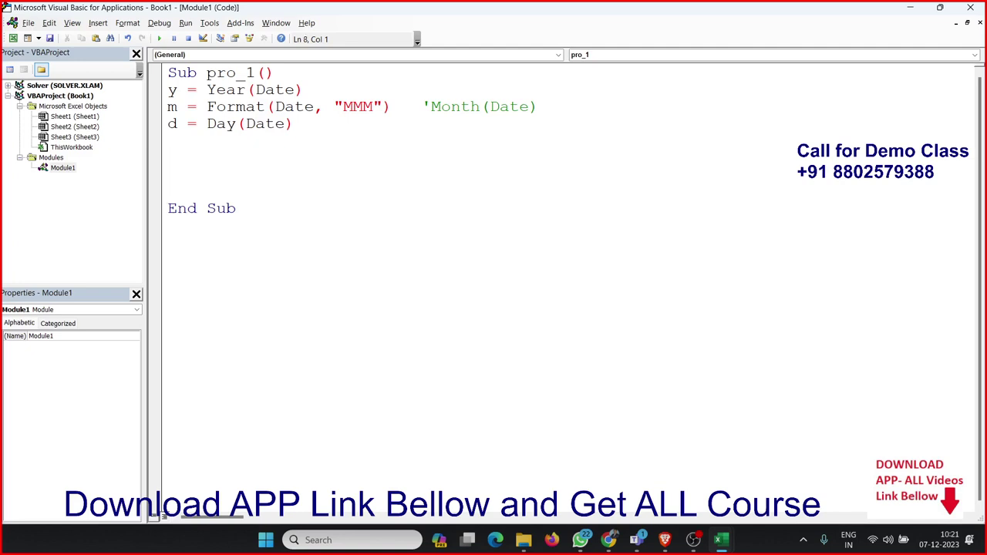
- Add the line fn = Format(Date, "dd-MMM-yyyy") before End Sub
{"action": "key", "text": "Up"}
{"action": "key", "text": "Up"}
{"action": "key", "text": "Up"}
{"action": "key", "text": "Up"}
{"action": "key", "text": "Up"}
{"action": "key", "text": "shift+Down"}
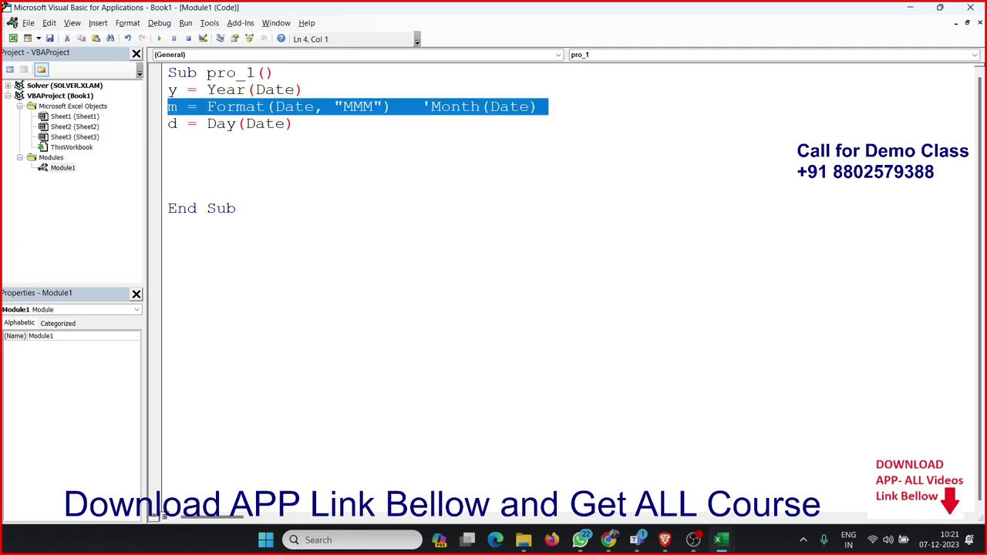
{"action": "key", "text": "Down"}
{"action": "key", "text": "Down"}
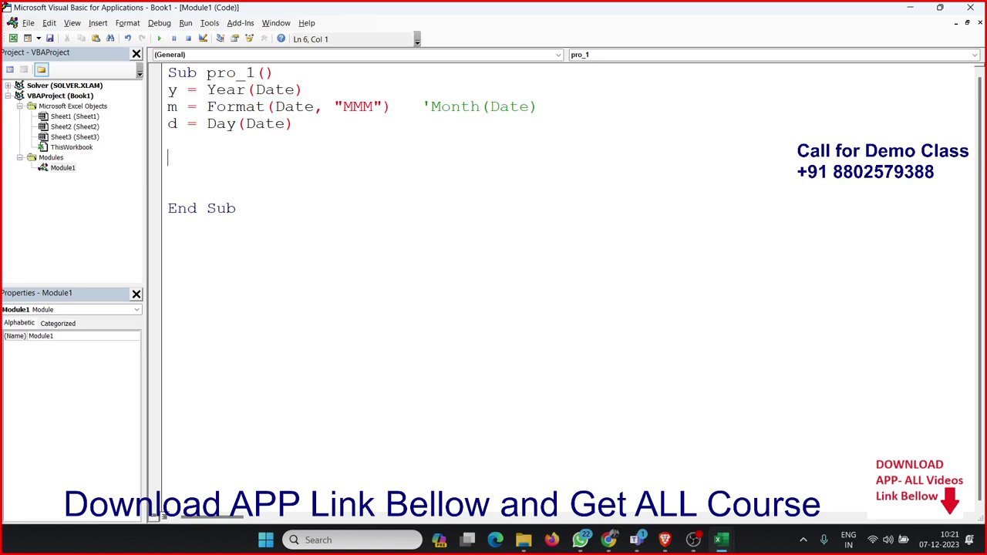
{"action": "type", "text": "fn"}
{"action": "type", "text": "="}
{"action": "type", "text": "/"}
{"action": "key", "text": "BackSpace"}
{"action": "type", "text": "forma"}
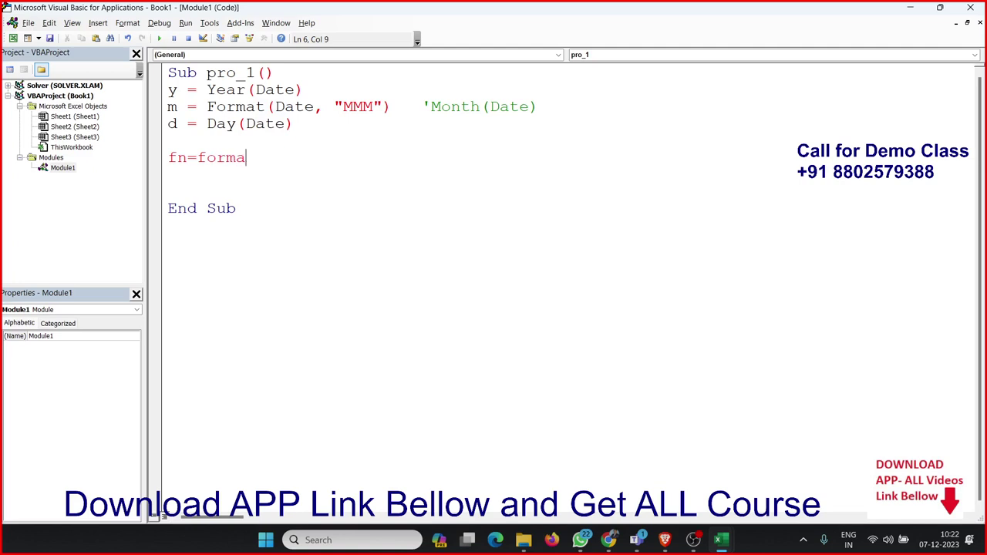
{"action": "type", "text": "t(dat"}
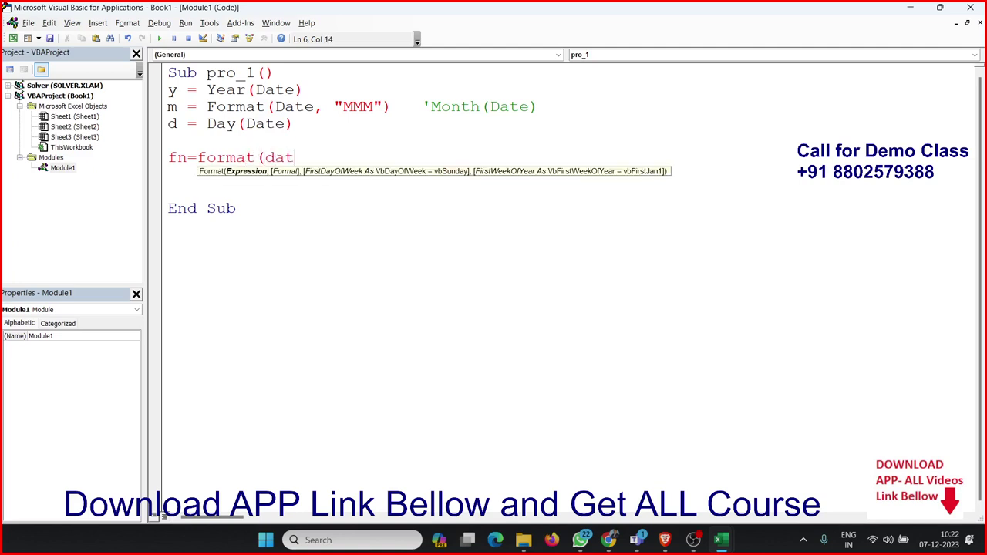
{"action": "type", "text": "e,\""}
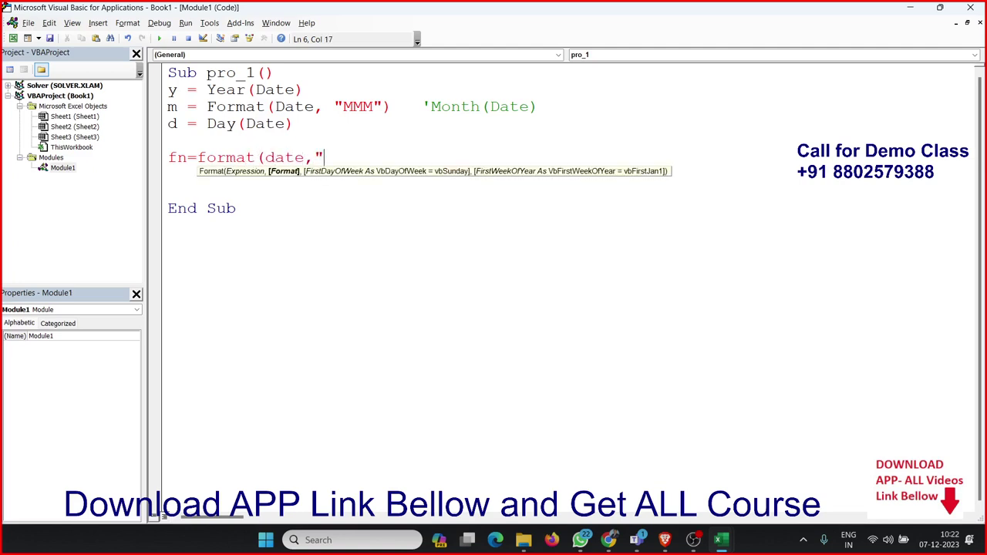
{"action": "type", "text": "dd-M"}
{"action": "type", "text": "MM-y"}
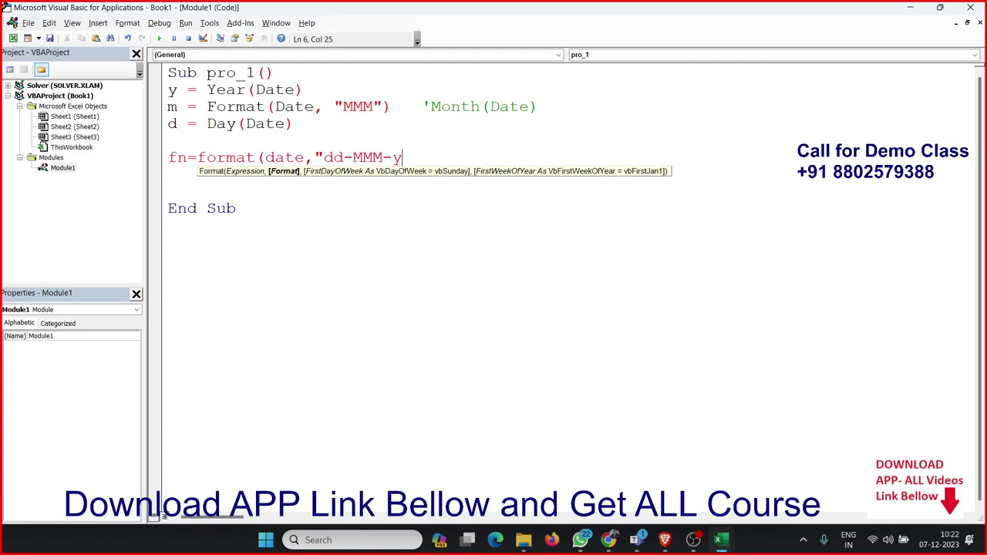
{"action": "type", "text": "yyy\""}
{"action": "type", "text": ")"}
{"action": "key", "text": "Return"}
- Add MsgBox fn, fix the compile error, and run the macro showing 07-Dec-2023
{"action": "key", "text": "Return"}
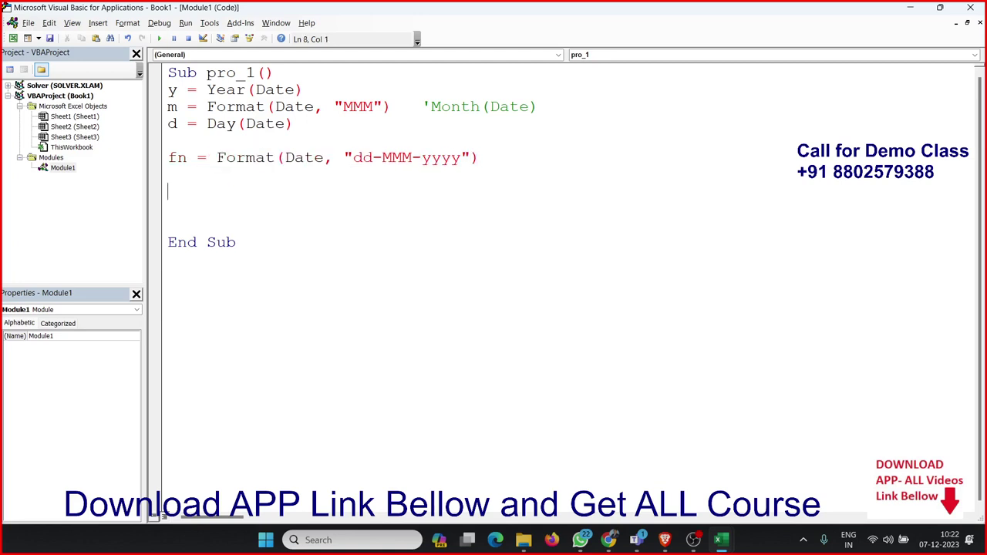
{"action": "type", "text": "msgb"}
{"action": "type", "text": "ox"}
{"action": "key", "text": "Return"}
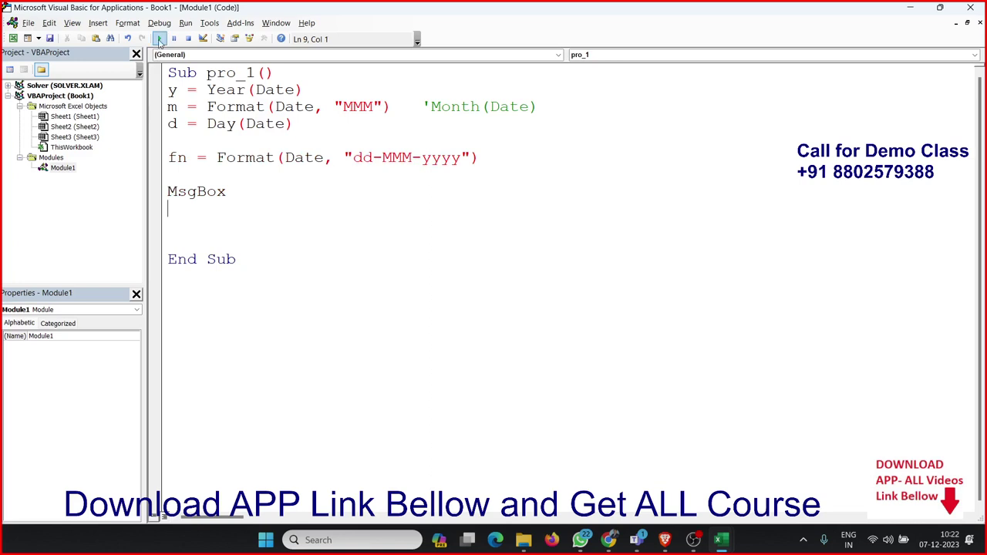
{"action": "left_click", "coordinate": [159, 38]}
{"action": "key", "text": "Return"}
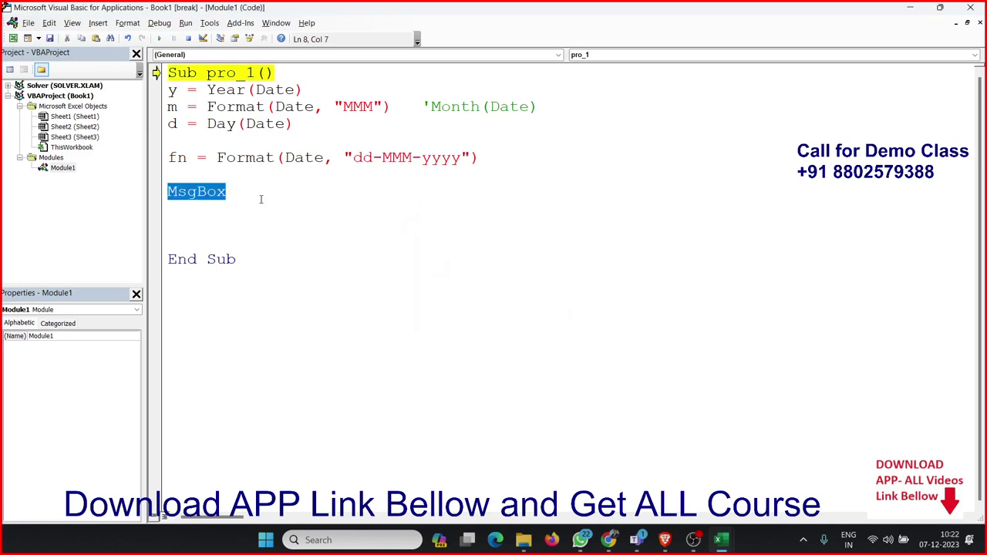
{"action": "left_click", "coordinate": [261, 197]}
{"action": "type", "text": "fn"}
{"action": "left_click", "coordinate": [265, 170]}
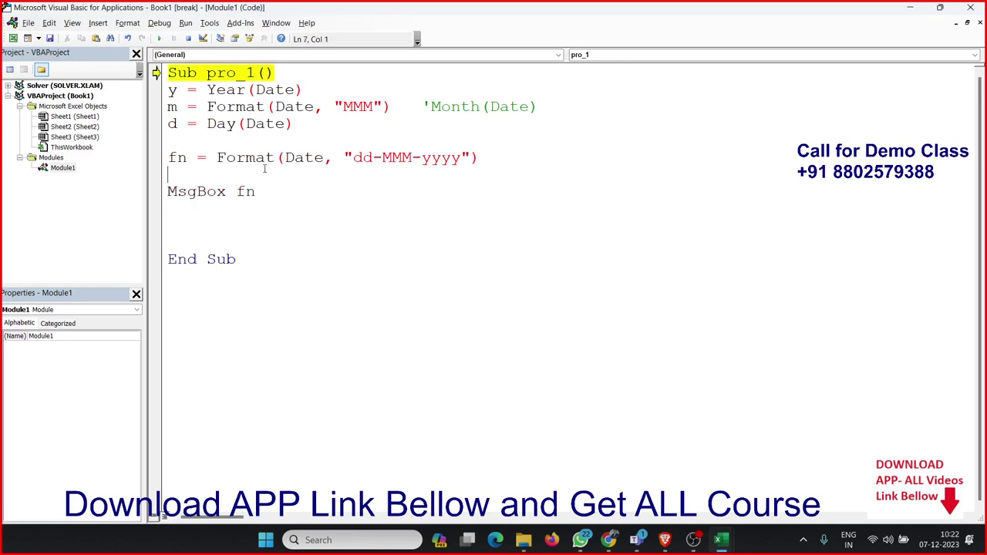
{"action": "left_click", "coordinate": [159, 38]}
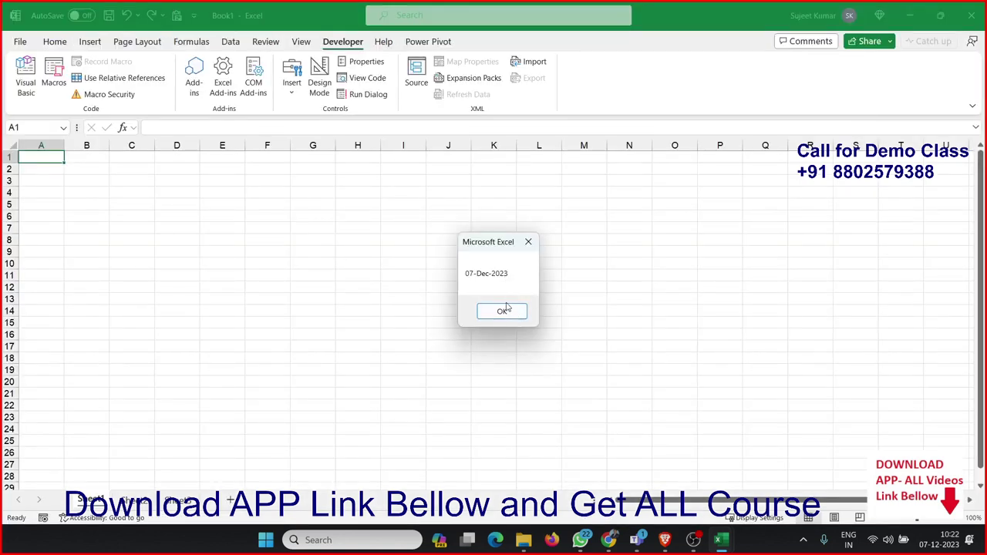
{"action": "left_click", "coordinate": [503, 312]}
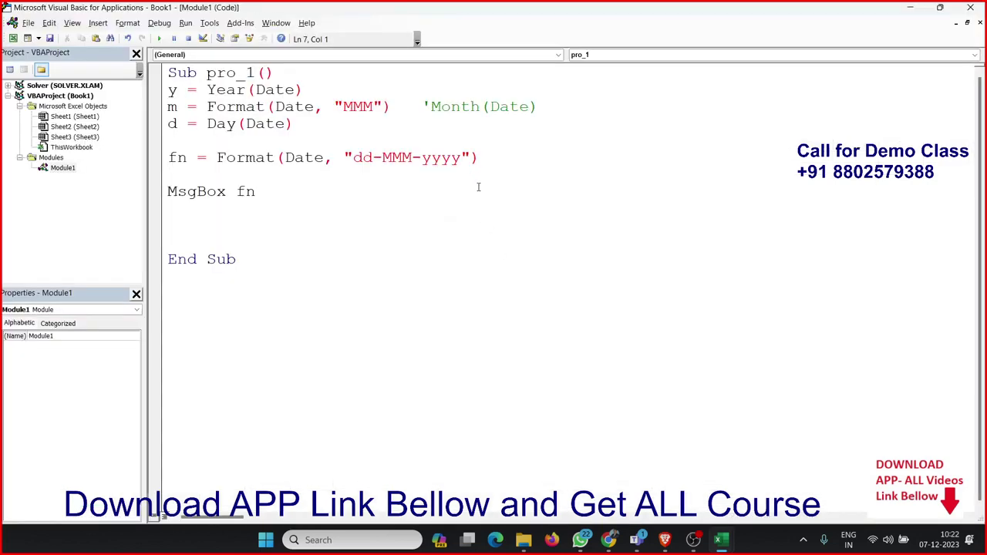
- Append & ".xlsx" to the fn line, fix the missing quote, and run to show 07-Dec-2023.xlsx
{"action": "left_click", "coordinate": [484, 160]}
{"action": "type", "text": "& "}
{"action": "type", "text": ".xls"}
{"action": "type", "text": "x\""}
{"action": "key", "text": "Return"}
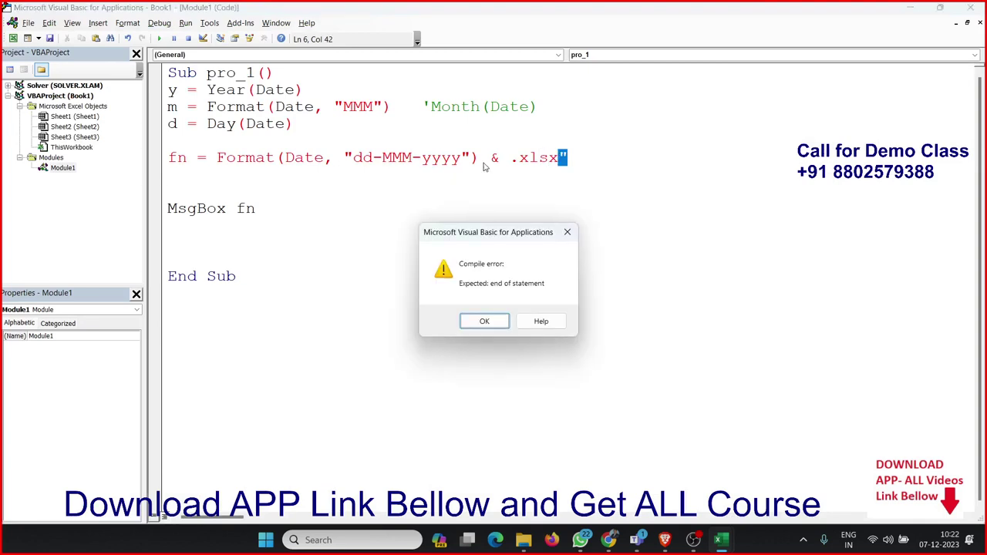
{"action": "key", "text": "Return"}
{"action": "key", "text": "Left"}
{"action": "key", "text": "Left"}
{"action": "key", "text": "Left"}
{"action": "key", "text": "Left"}
{"action": "key", "text": "Left"}
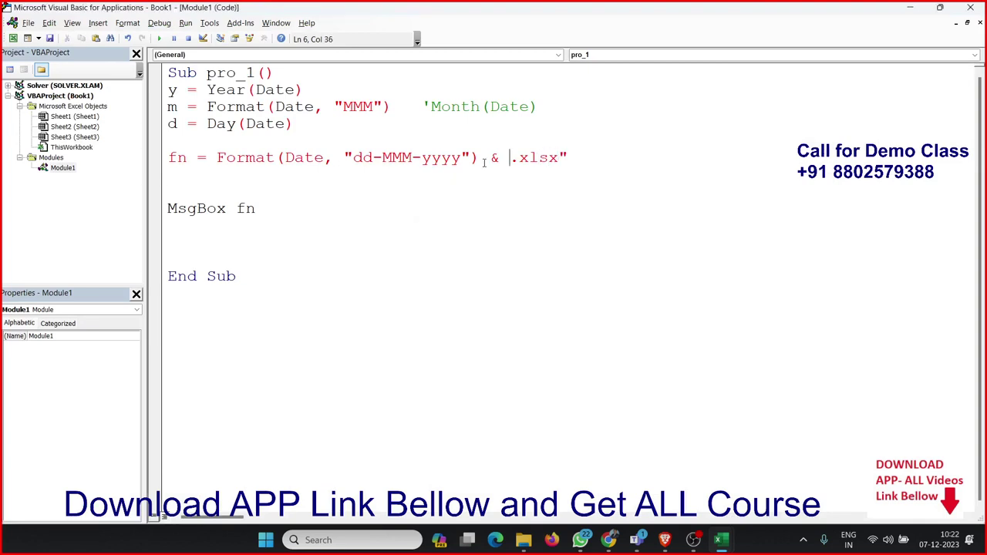
{"action": "type", "text": "\""}
{"action": "left_click", "coordinate": [488, 194]}
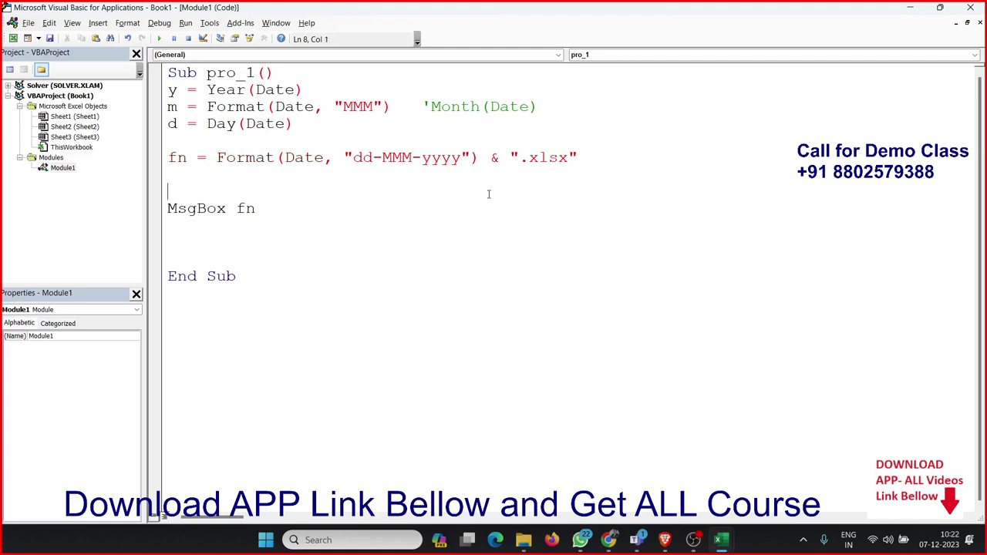
{"action": "left_click", "coordinate": [381, 176]}
{"action": "left_click", "coordinate": [159, 38]}
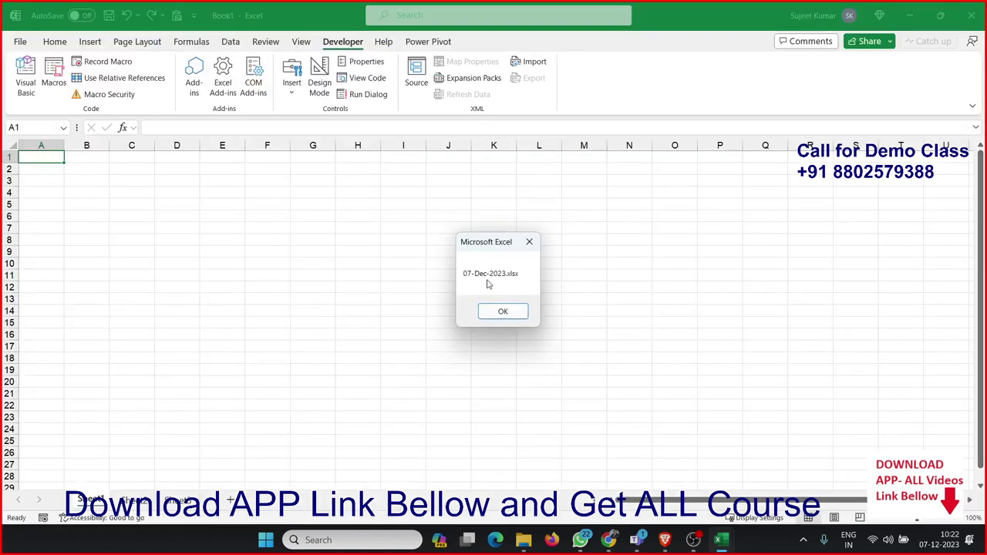
{"action": "left_click", "coordinate": [502, 309]}
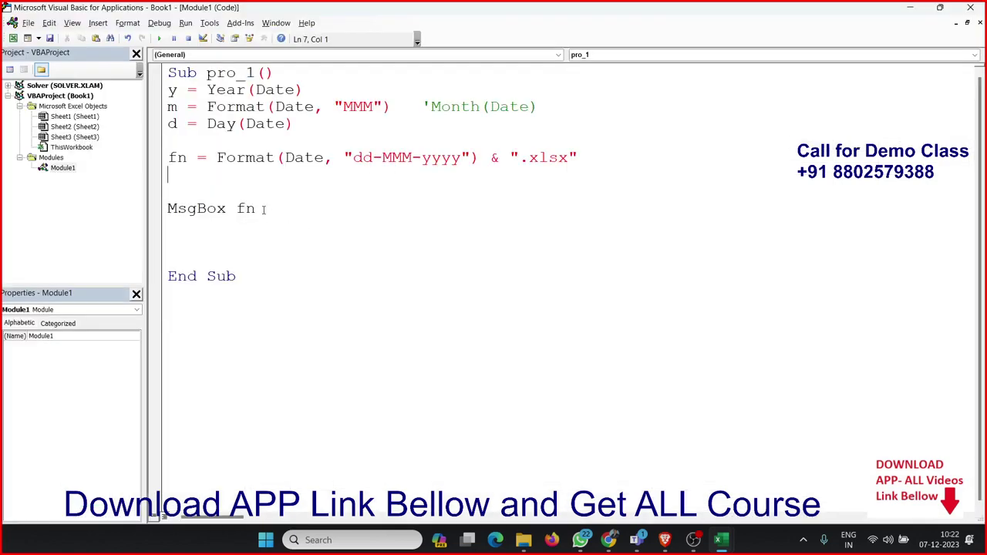
- Replace the MsgBox fn line with MkDir "E\2023"
{"action": "left_click_drag", "start_coordinate": [255, 208], "coordinate": [160, 214]}
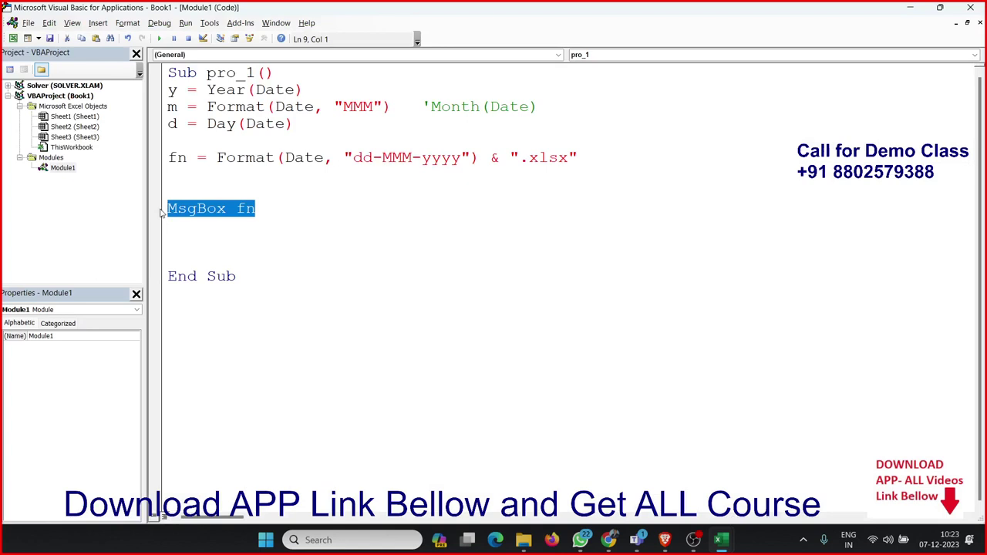
{"action": "type", "text": "mk"}
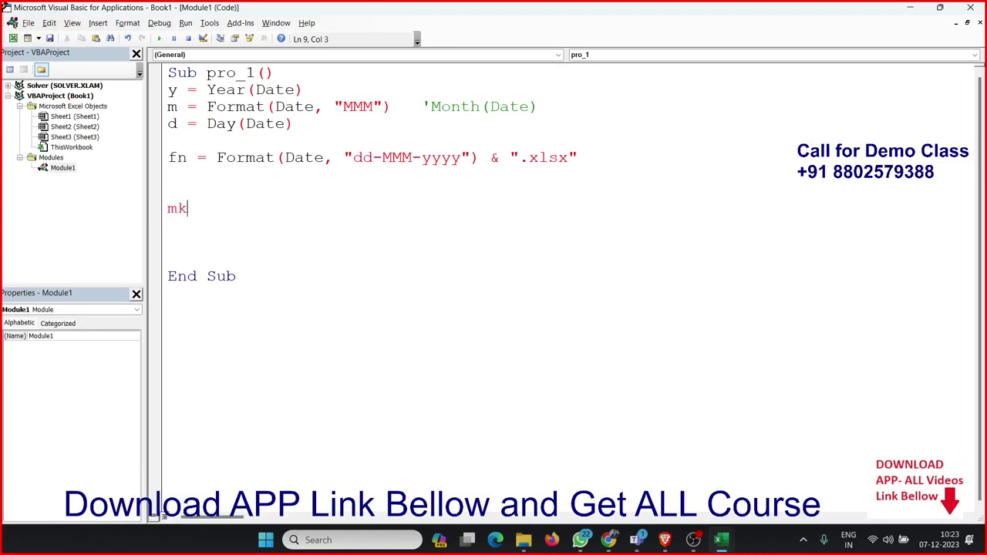
{"action": "type", "text": "dir"}
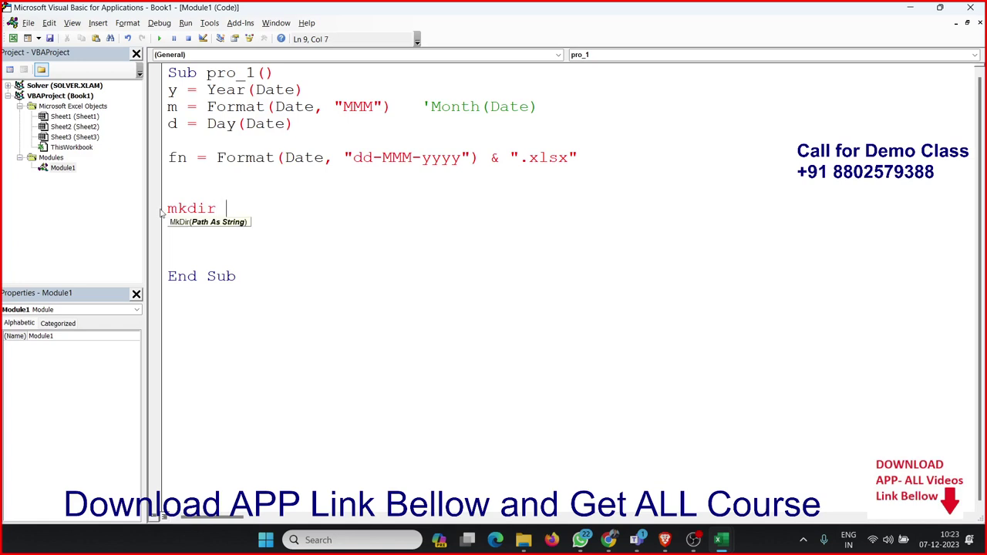
{"action": "type", "text": " \""}
{"action": "type", "text": "E\\20"}
{"action": "type", "text": "23"}
{"action": "key", "text": "Return"}
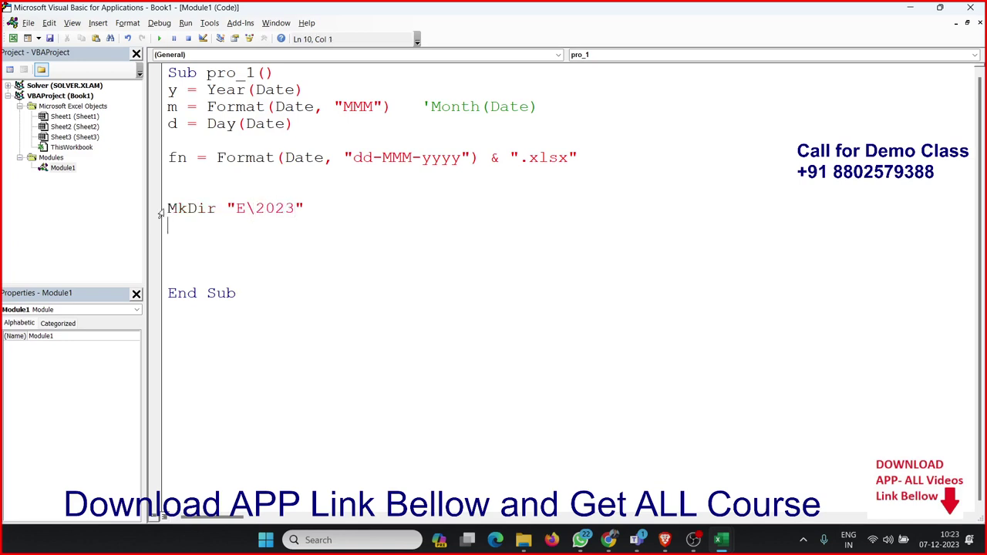
- Duplicate the MkDir line twice, making the paths E\2023\Dec and E\2023\Dec\7
{"action": "left_click_drag", "start_coordinate": [325, 208], "coordinate": [207, 209]}
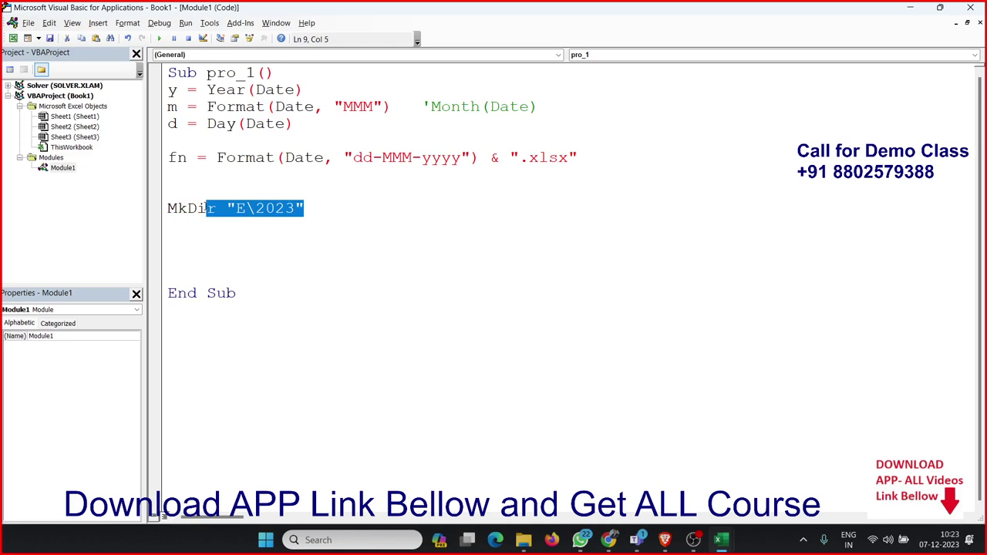
{"action": "left_click", "coordinate": [241, 235]}
{"action": "left_click_drag", "start_coordinate": [313, 208], "coordinate": [167, 208]}
{"action": "key", "text": "ctrl+c"}
{"action": "left_click", "coordinate": [172, 224]}
{"action": "key", "text": "ctrl+v"}
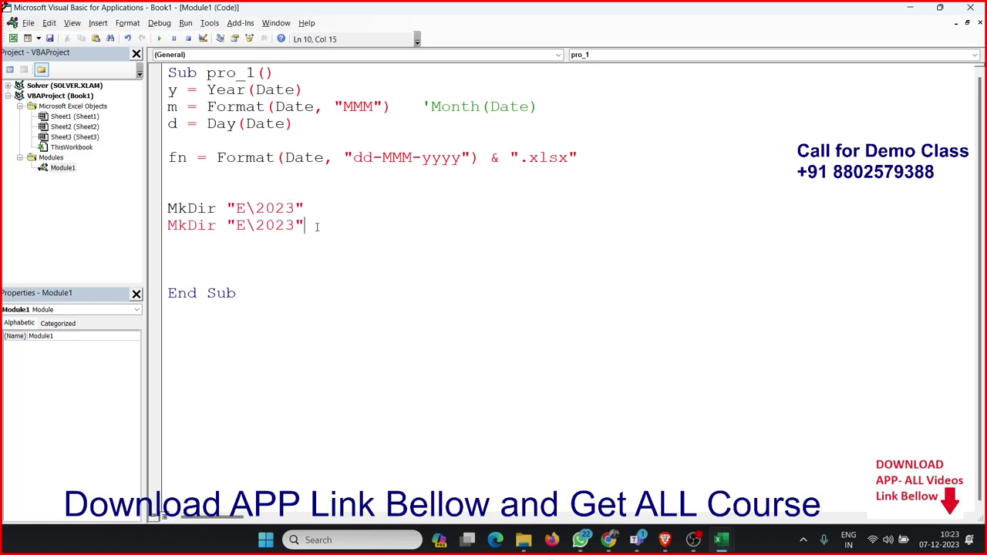
{"action": "left_click", "coordinate": [298, 224]}
{"action": "type", "text": "\\"}
{"action": "type", "text": "Dec"}
{"action": "left_click", "coordinate": [325, 254]}
{"action": "left_click", "coordinate": [312, 245]}
{"action": "key", "text": "ctrl+v"}
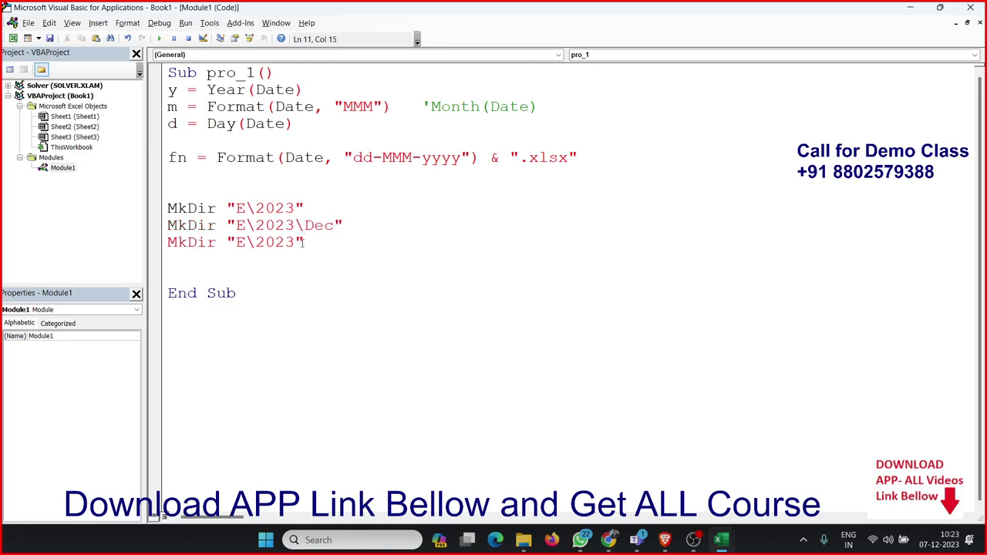
{"action": "left_click", "coordinate": [298, 242]}
{"action": "type", "text": "\\"}
{"action": "type", "text": "Dec\\"}
{"action": "type", "text": "7"}
{"action": "left_click", "coordinate": [349, 281]}
- Highlight the fixed 2023 year and the folder path parts in the three MkDir lines
{"action": "double_click", "coordinate": [285, 215]}
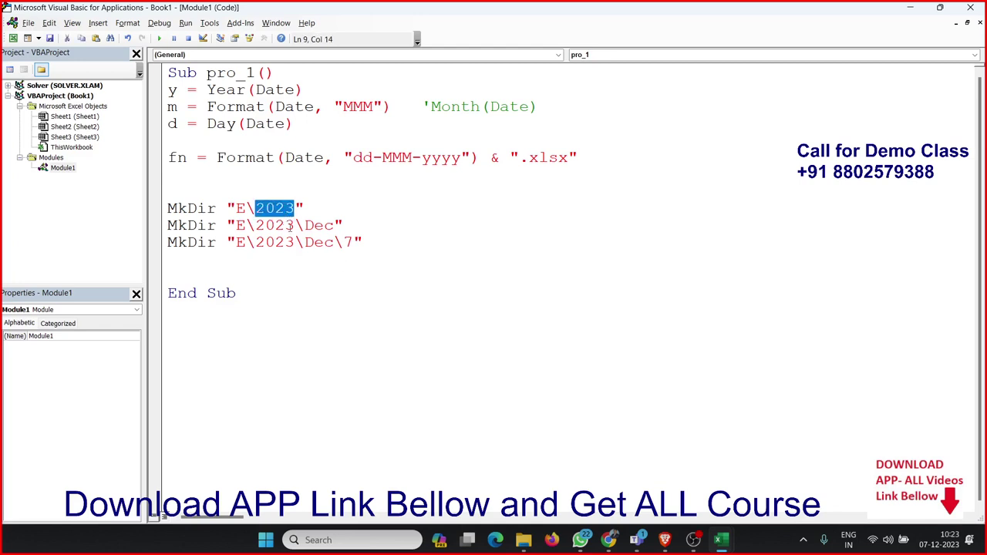
{"action": "double_click", "coordinate": [308, 225]}
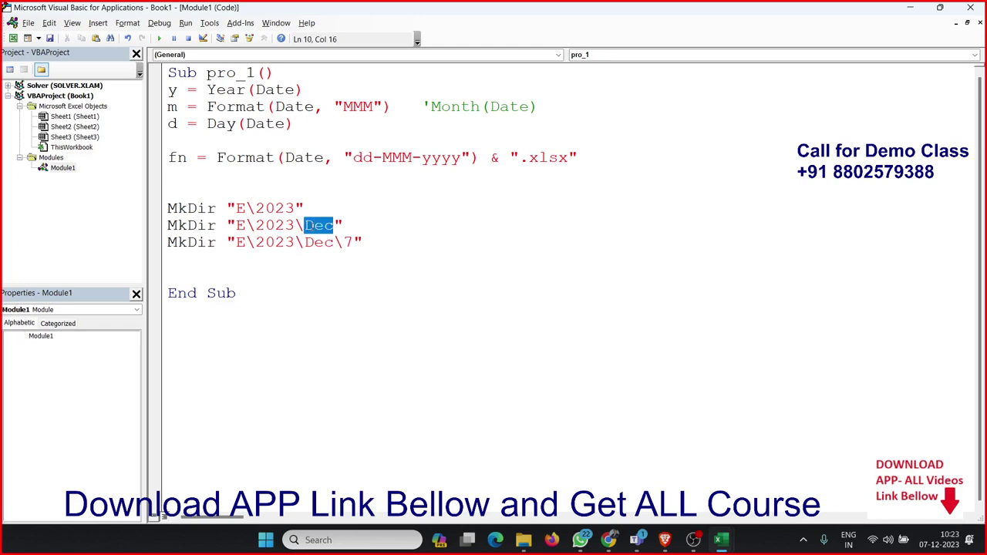
{"action": "double_click", "coordinate": [281, 225]}
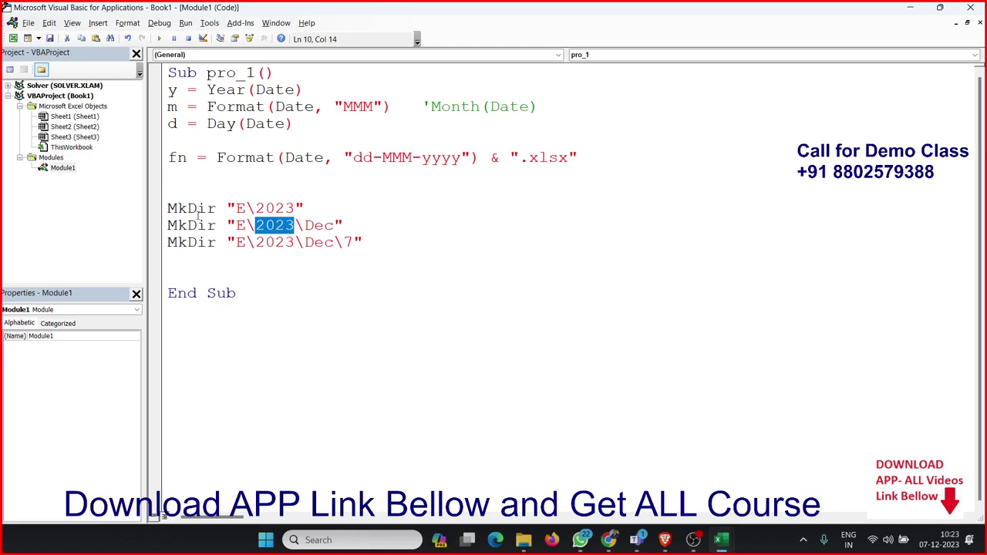
{"action": "left_click_drag", "start_coordinate": [187, 208], "coordinate": [327, 204]}
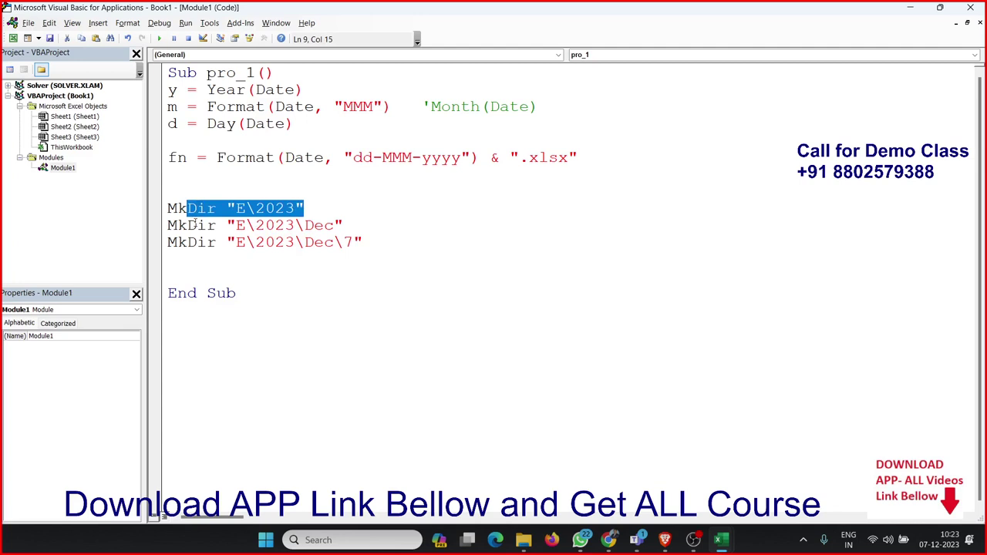
{"action": "left_click_drag", "start_coordinate": [196, 224], "coordinate": [354, 224]}
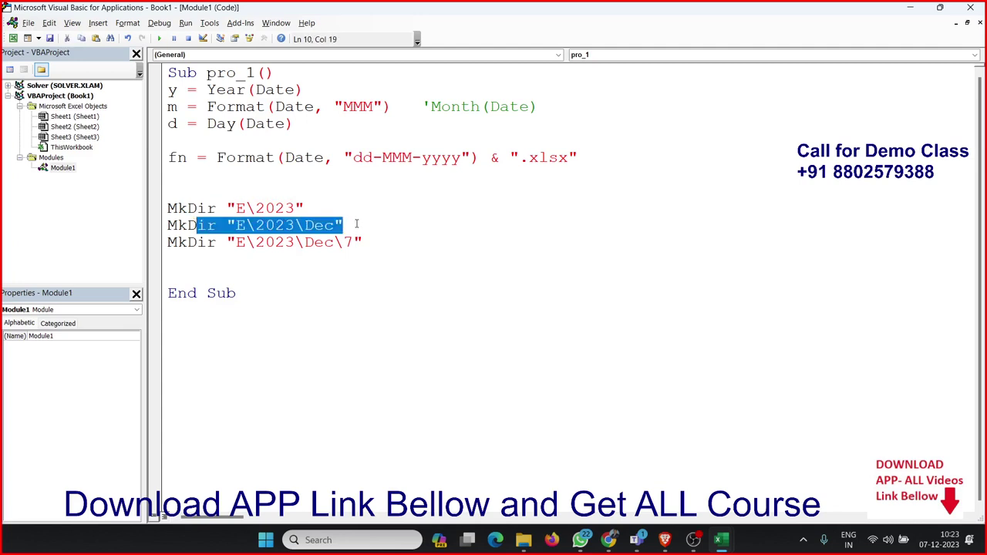
{"action": "left_click_drag", "start_coordinate": [227, 242], "coordinate": [362, 251]}
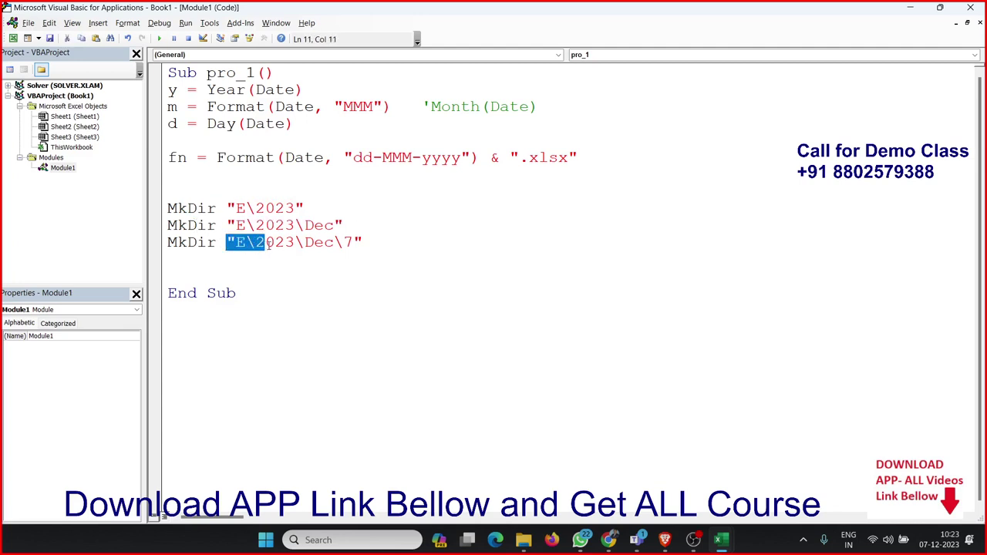
{"action": "left_click", "coordinate": [348, 270]}
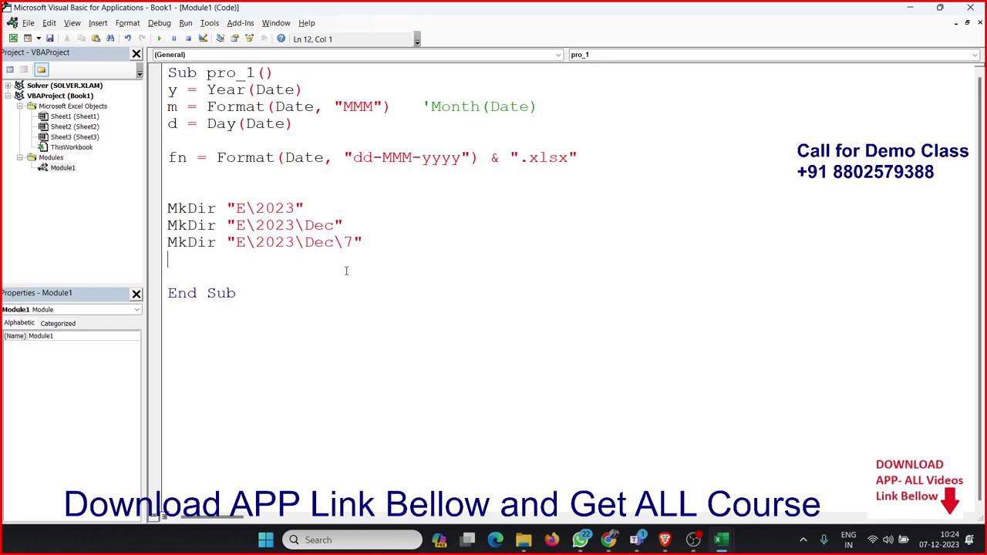
- Select the y, m and d lines above the MkDir statements, then return to the first MkDir line
{"action": "key", "text": "shift+Up"}
{"action": "key", "text": "Up"}
{"action": "key", "text": "Up"}
{"action": "key", "text": "Up"}
{"action": "key", "text": "Down"}
{"action": "key", "text": "shift+Down"}
{"action": "key", "text": "Up"}
{"action": "key", "text": "Up"}
{"action": "key", "text": "shift+Up"}
{"action": "key", "text": "Up"}
{"action": "key", "text": "Up"}
{"action": "key", "text": "Up"}
{"action": "key", "text": "Up"}
{"action": "key", "text": "Up"}
{"action": "key", "text": "Up"}
{"action": "key", "text": "shift+Down"}
{"action": "key", "text": "shift+Down"}
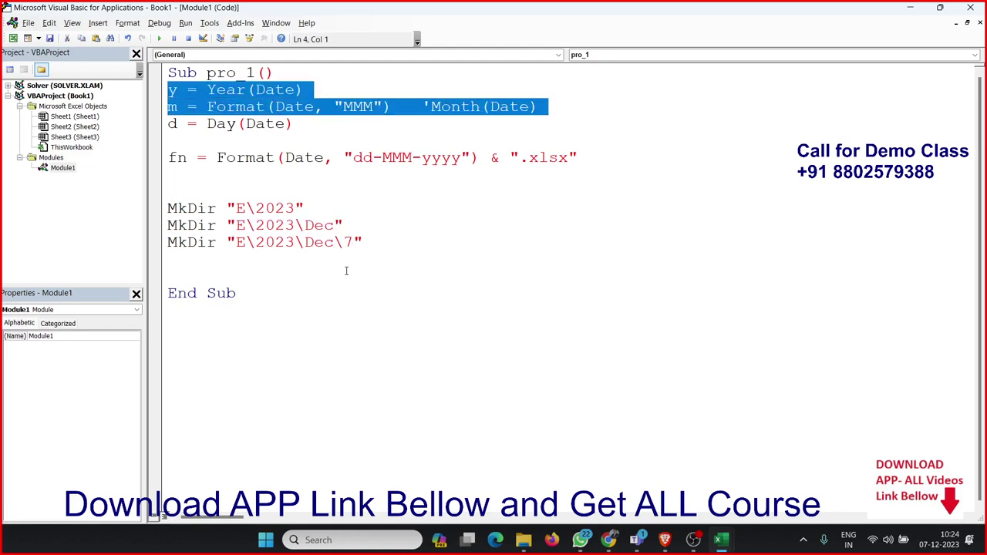
{"action": "key", "text": "shift+Down"}
{"action": "key", "text": "shift+Down"}
{"action": "key", "text": "Down"}
{"action": "key", "text": "Down"}
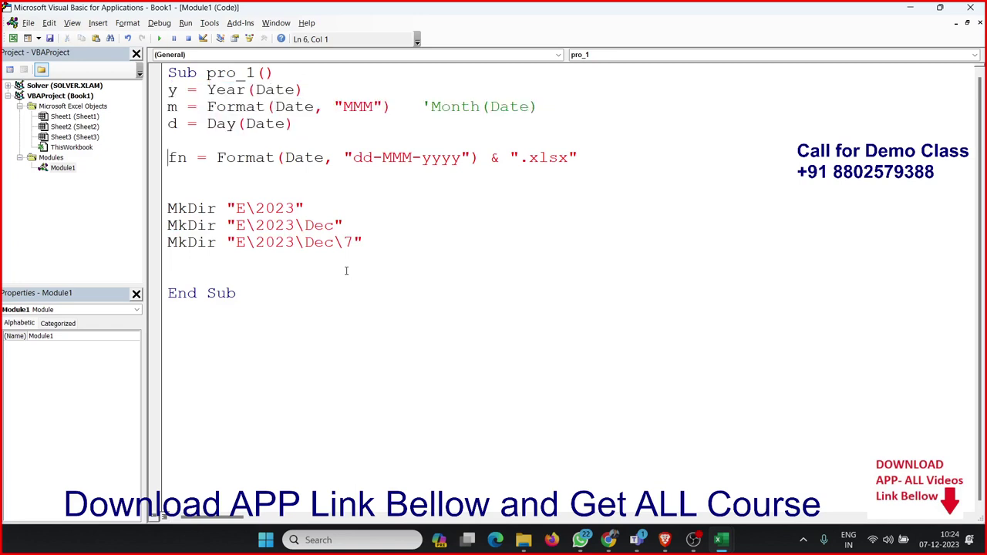
{"action": "key", "text": "Down"}
- Change the first MkDir path to "E\" & y, replacing the fixed 2023
{"action": "double_click", "coordinate": [271, 212]}
{"action": "key", "text": "BackSpace"}
{"action": "key", "text": "End"}
{"action": "type", "text": "& "}
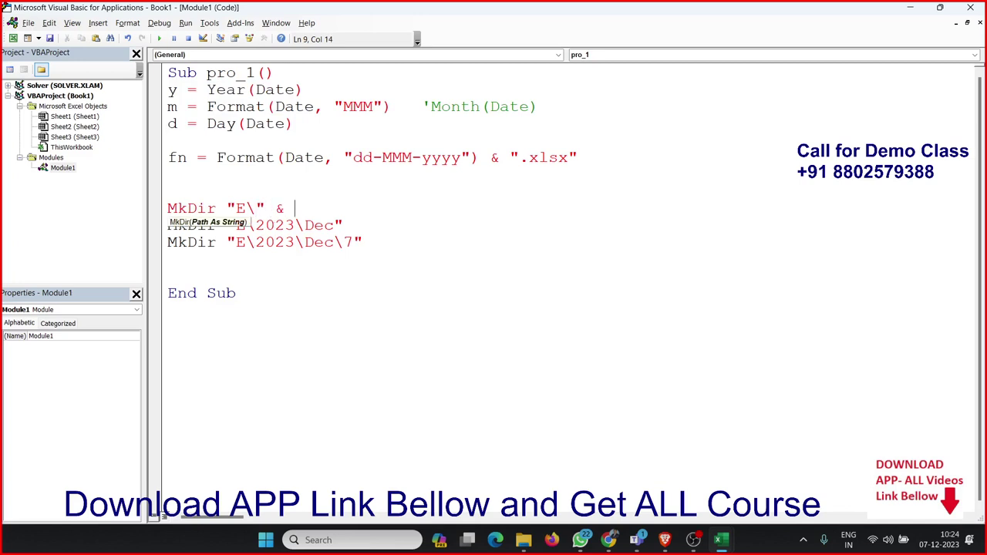
{"action": "type", "text": "y"}
{"action": "left_click", "coordinate": [288, 276]}
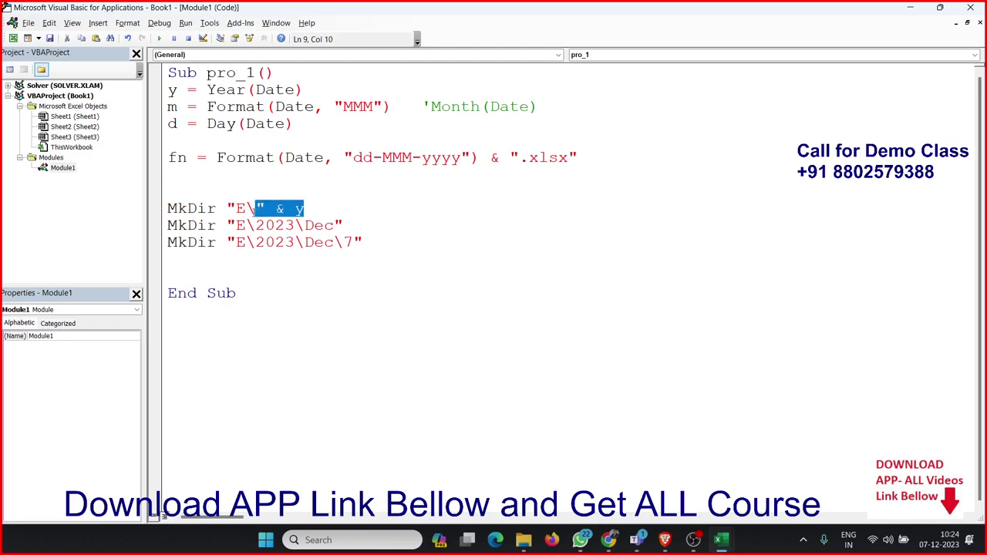
{"action": "left_click_drag", "start_coordinate": [306, 209], "coordinate": [236, 209]}
- Rewrite the second MkDir path as "E\" & y & "\" & "Dec"
{"action": "double_click", "coordinate": [270, 226]}
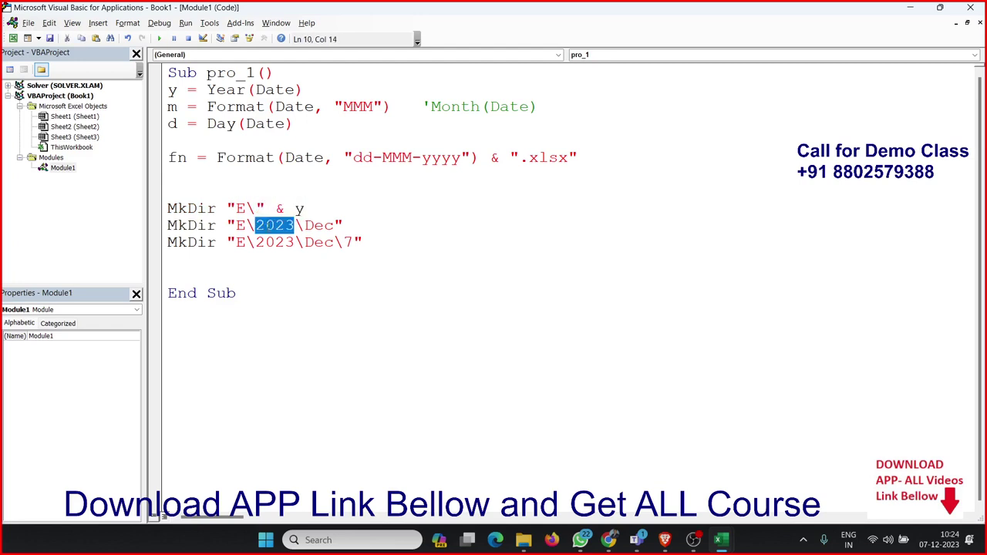
{"action": "key", "text": "Delete"}
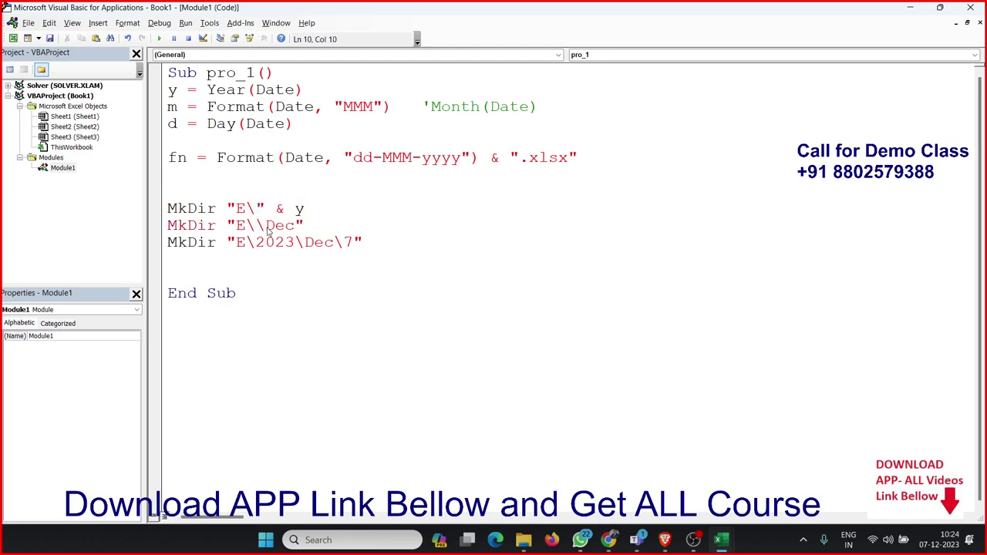
{"action": "type", "text": "\" & t"}
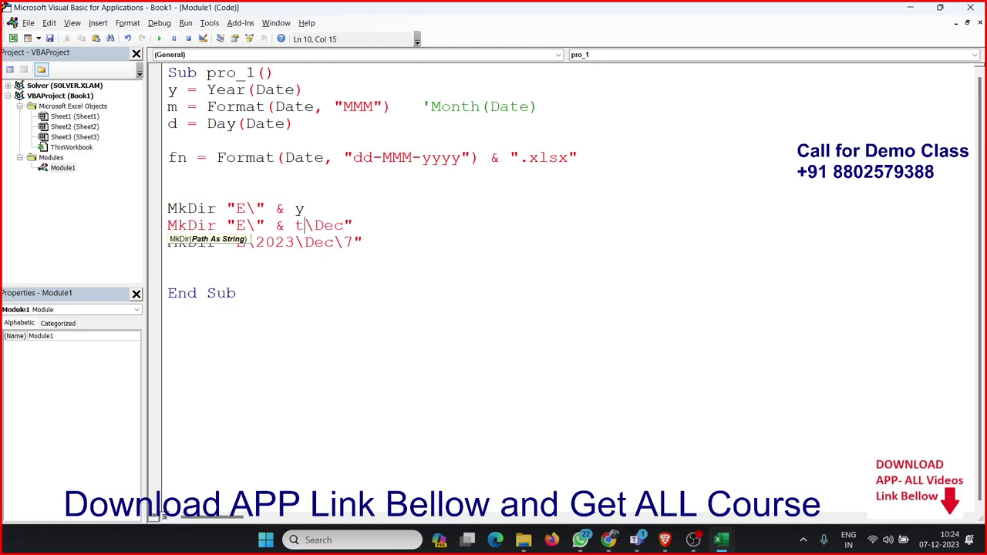
{"action": "key", "text": "BackSpace"}
{"action": "key", "text": "BackSpace"}
{"action": "type", "text": "y "}
{"action": "type", "text": "&"}
{"action": "key", "text": "Right"}
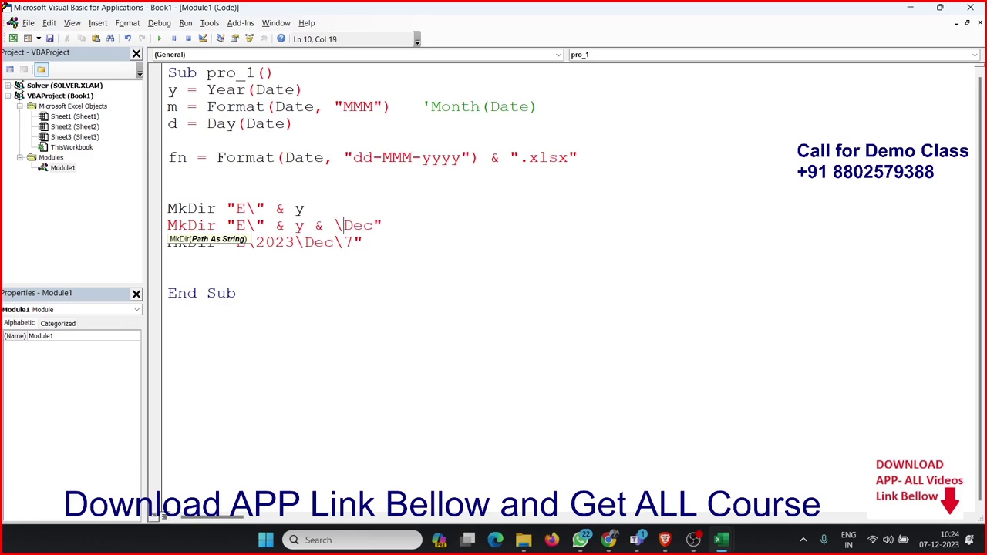
{"action": "type", "text": "\""}
{"action": "key", "text": "Right"}
{"action": "type", "text": "\" & "}
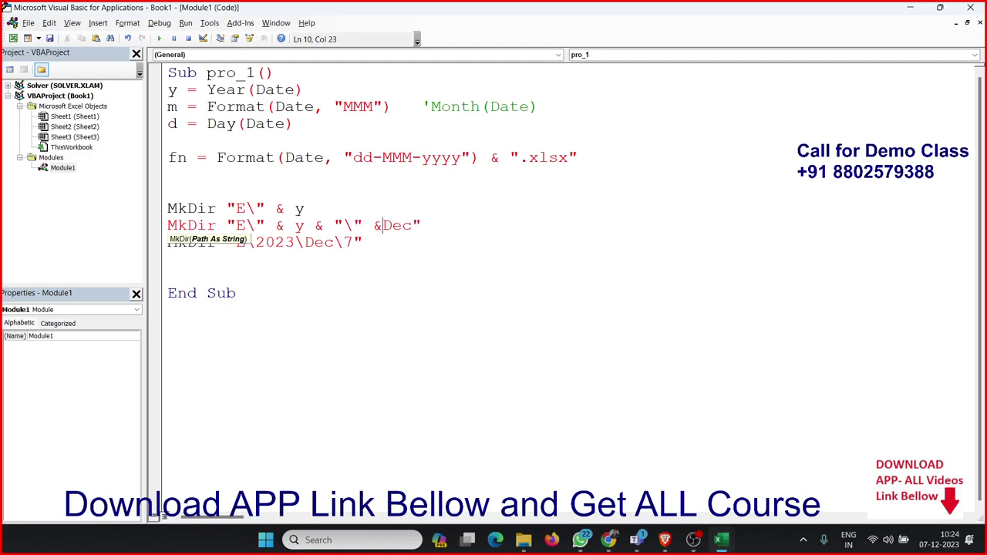
{"action": "type", "text": "\""}
{"action": "left_click", "coordinate": [308, 258]}
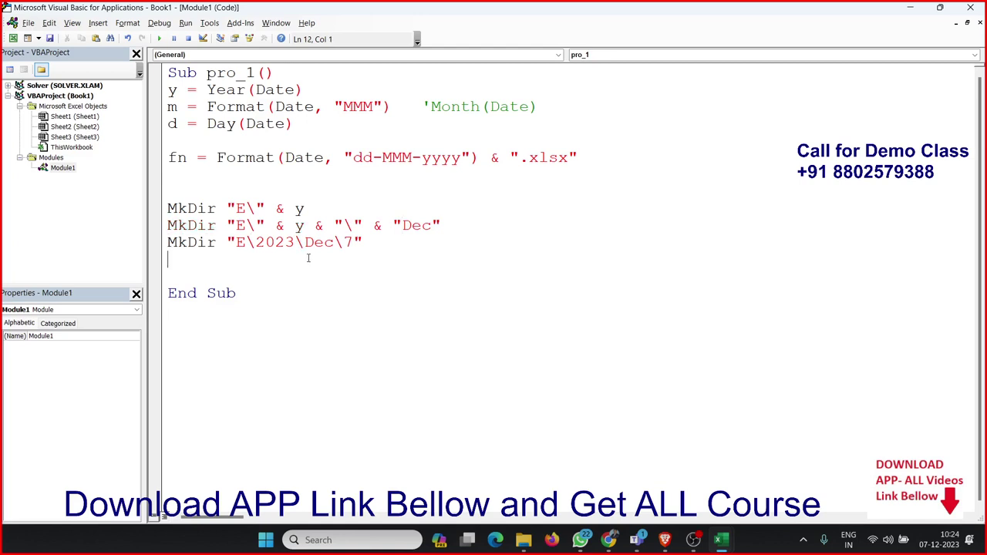
{"action": "double_click", "coordinate": [260, 225]}
{"action": "double_click", "coordinate": [357, 105]}
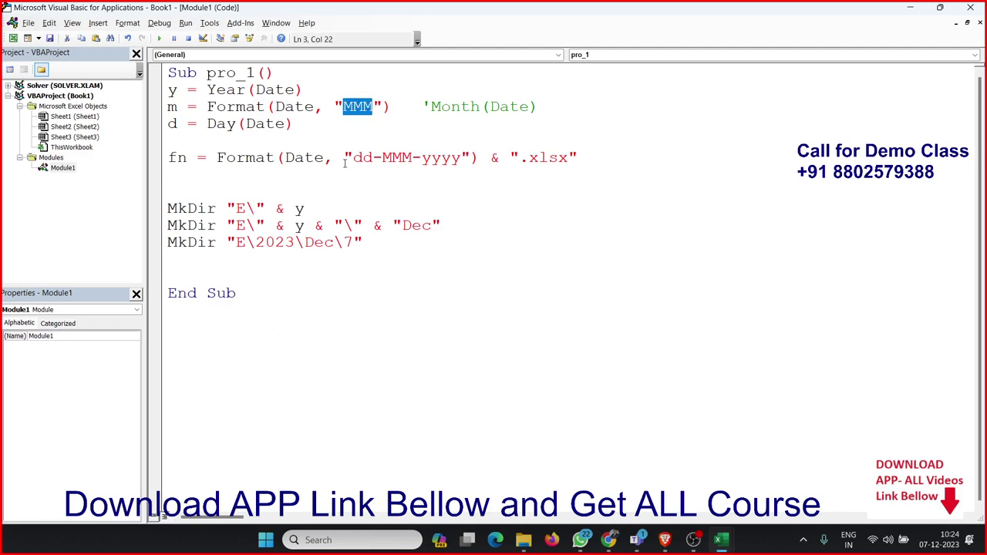
{"action": "double_click", "coordinate": [386, 159]}
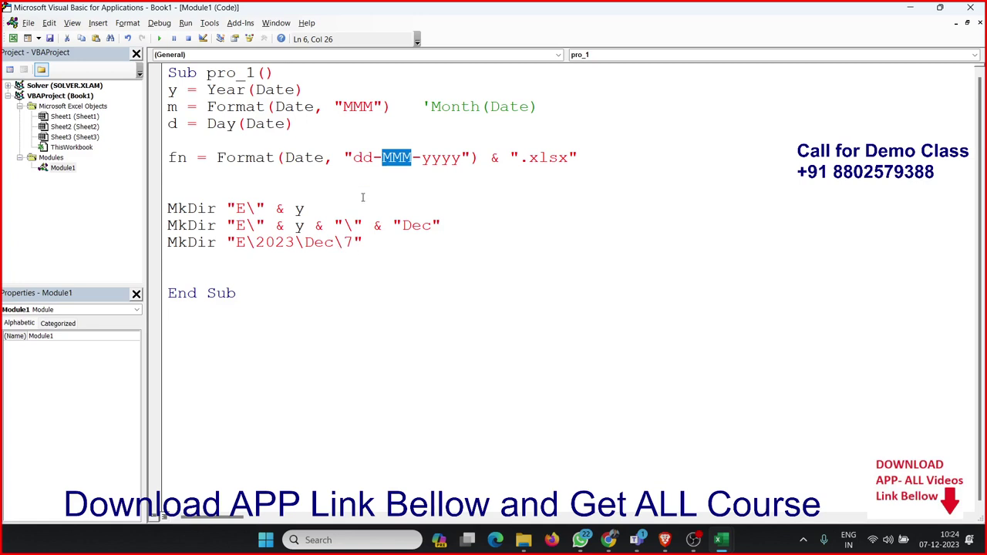
{"action": "left_click_drag", "start_coordinate": [334, 107], "coordinate": [382, 106]}
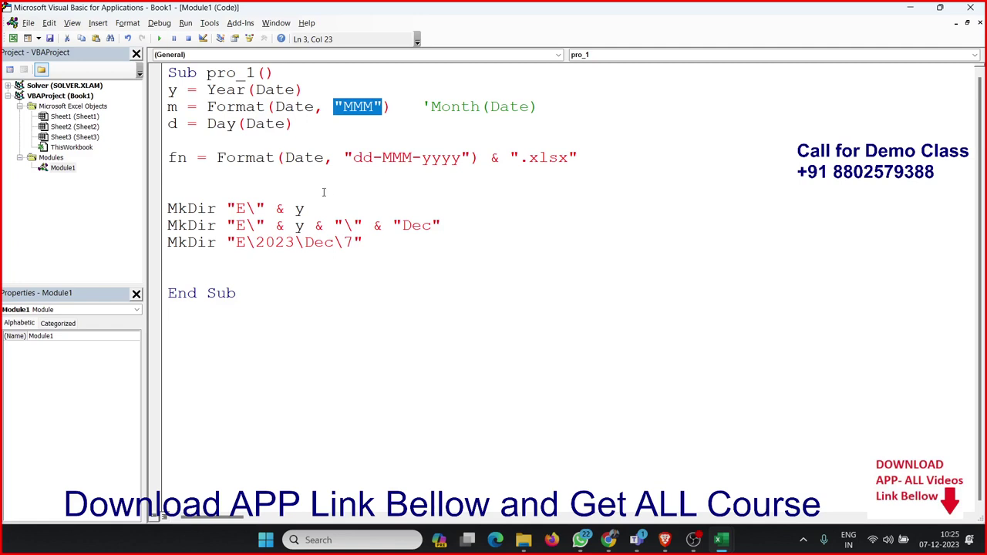
{"action": "mouse_move", "coordinate": [312, 208]}
{"action": "left_mouse_down"}
{"action": "mouse_move", "coordinate": [217, 208]}
{"action": "mouse_move", "coordinate": [226, 208]}
{"action": "left_mouse_up"}
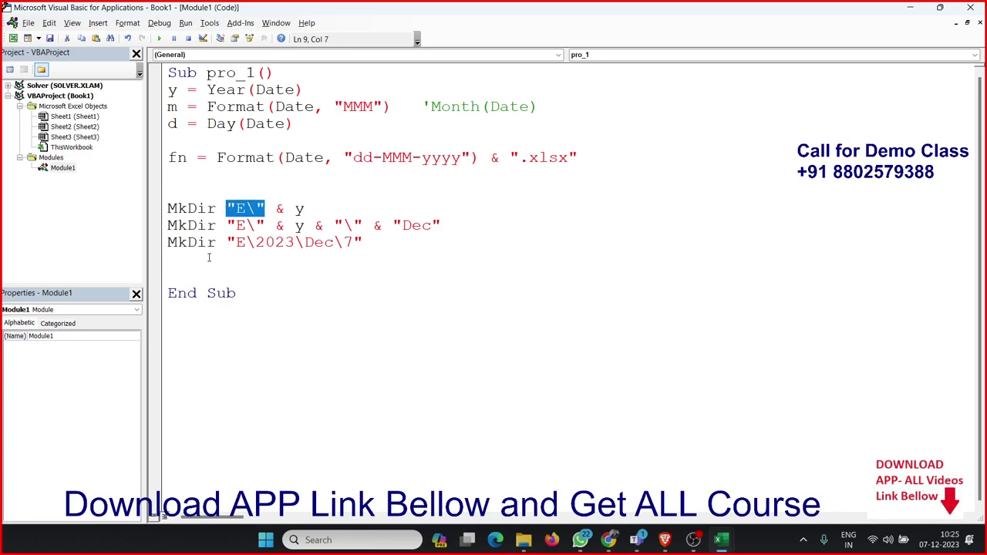
- Replace "Dec" with the variable m in the second MkDir path
{"action": "left_click_drag", "start_coordinate": [391, 225], "coordinate": [443, 226]}
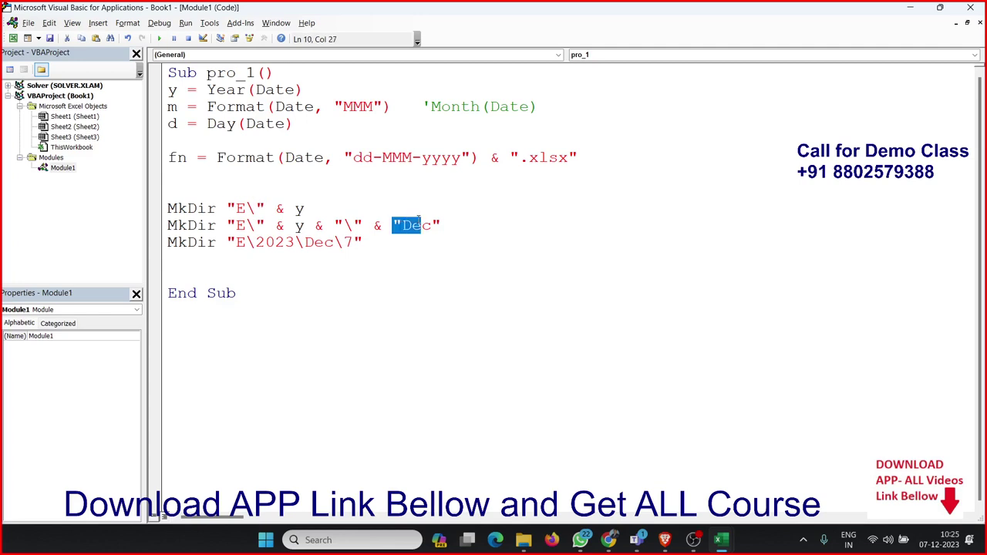
{"action": "type", "text": "m"}
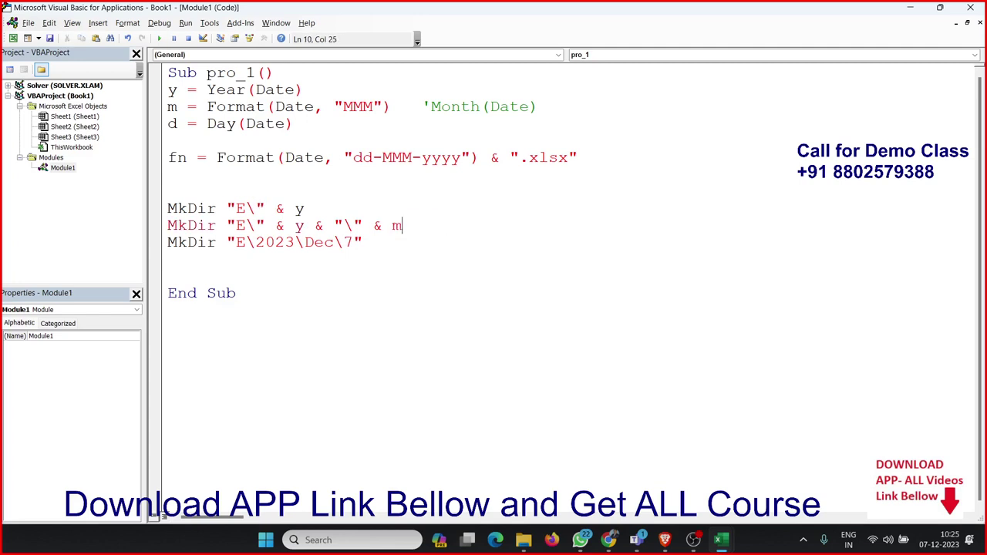
{"action": "left_click", "coordinate": [463, 254]}
- Give the third MkDir the year-and-month expression followed by & "\" & d
{"action": "mouse_move", "coordinate": [429, 226]}
{"action": "left_mouse_down"}
{"action": "mouse_move", "coordinate": [227, 225]}
{"action": "mouse_move", "coordinate": [362, 242]}
{"action": "left_mouse_up"}
{"action": "key", "text": "ctrl+c"}
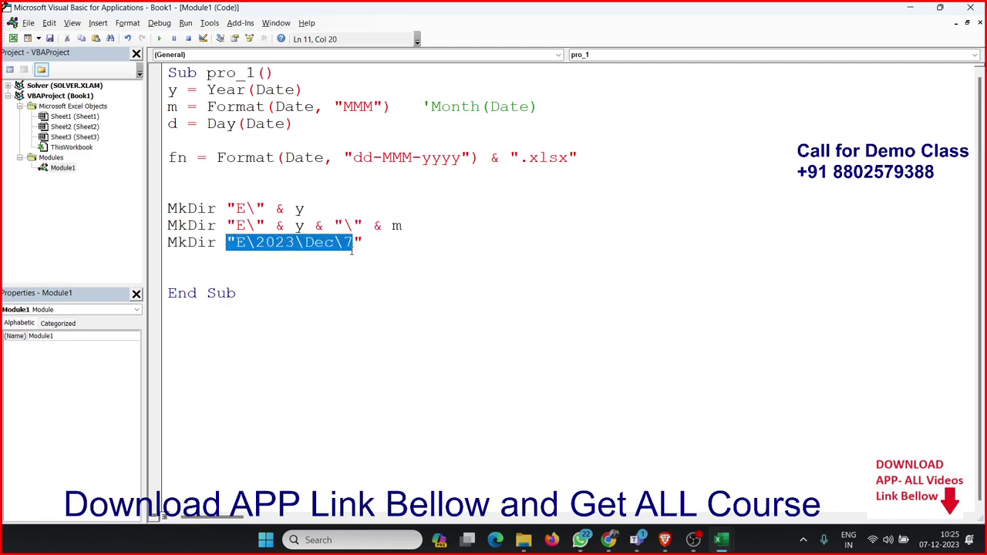
{"action": "key", "text": "ctrl+v"}
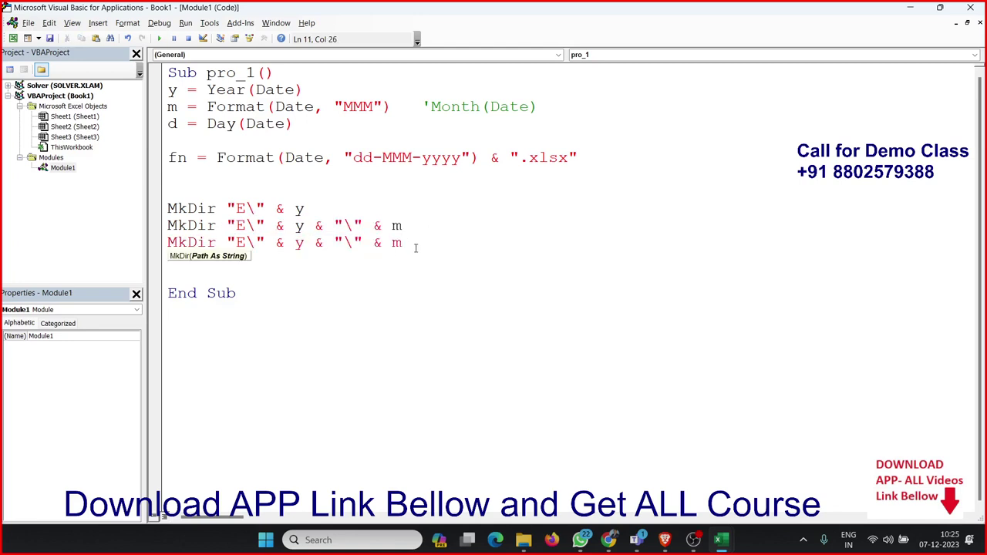
{"action": "type", "text": "& \""}
{"action": "type", "text": "\\\" &"}
{"action": "type", "text": " d"}
{"action": "left_click", "coordinate": [466, 293]}
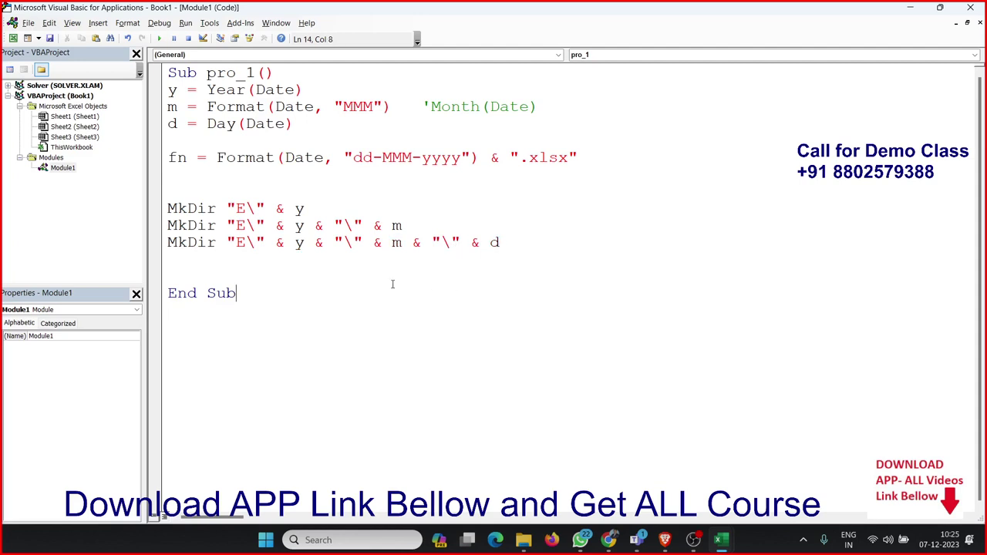
{"action": "left_click_drag", "start_coordinate": [390, 281], "coordinate": [141, 87]}
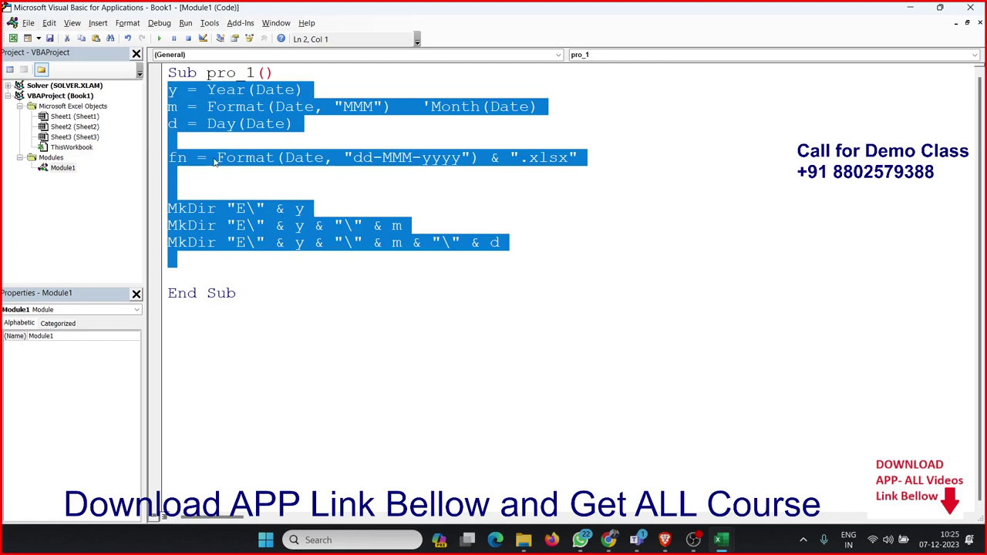
- Run pro_1 from inside its code, which halts with run-time error 76, Path not found
{"action": "left_click", "coordinate": [297, 224]}
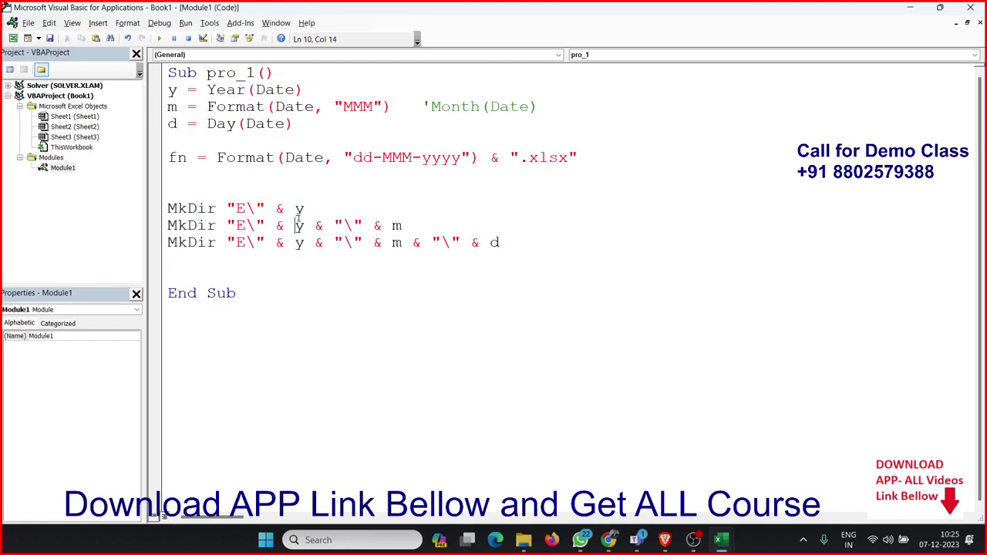
{"action": "left_click_drag", "start_coordinate": [305, 209], "coordinate": [173, 191]}
{"action": "left_click_drag", "start_coordinate": [305, 208], "coordinate": [168, 215]}
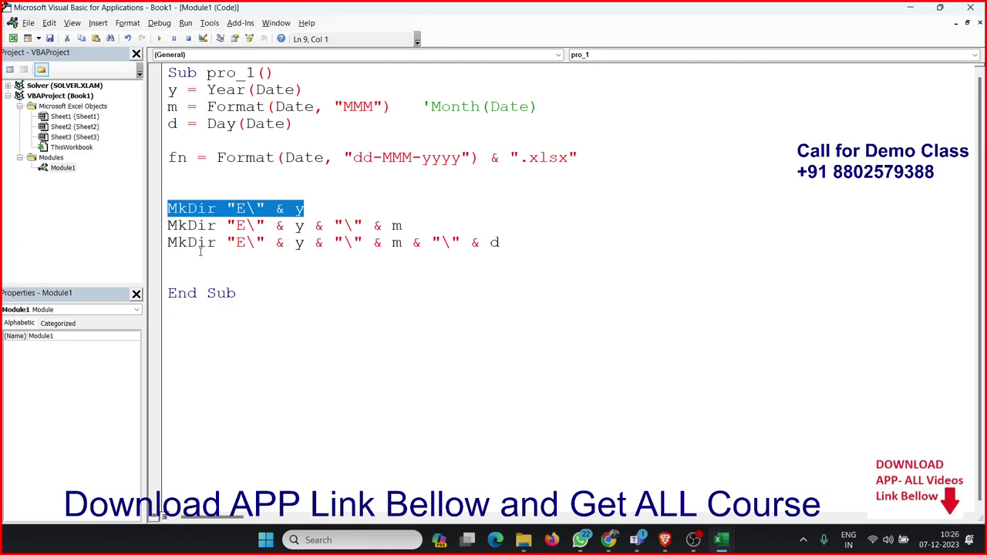
{"action": "left_click", "coordinate": [205, 244]}
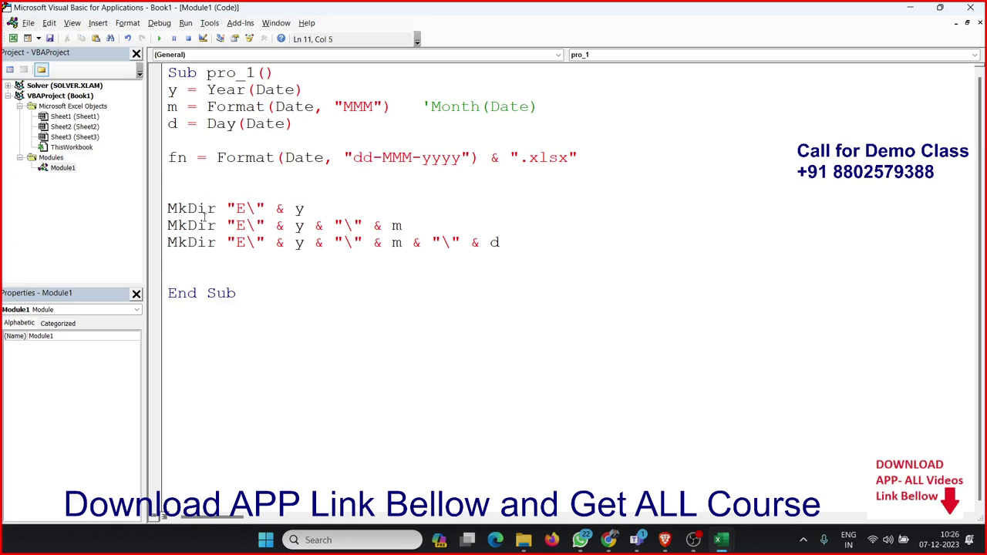
{"action": "left_click", "coordinate": [308, 208]}
{"action": "left_click", "coordinate": [159, 38]}
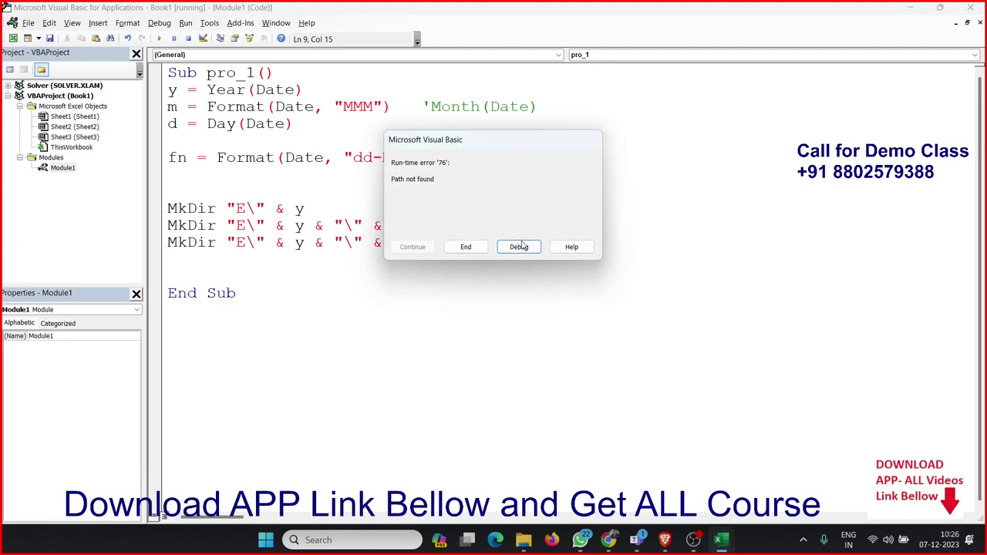
- Add the missing colon after E in all three MkDir paths so they start E:\
{"action": "left_click", "coordinate": [519, 247]}
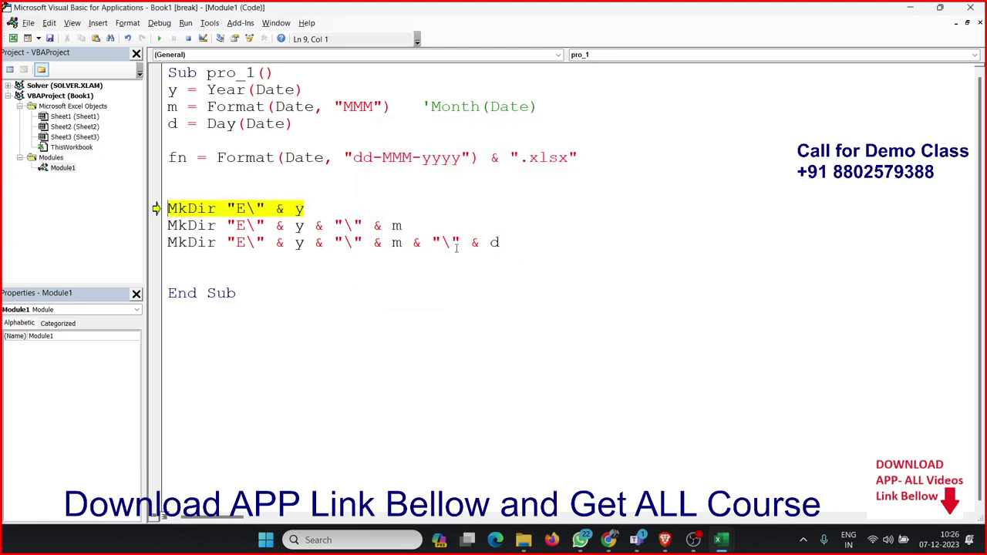
{"action": "left_click", "coordinate": [246, 208]}
{"action": "type", "text": ":"}
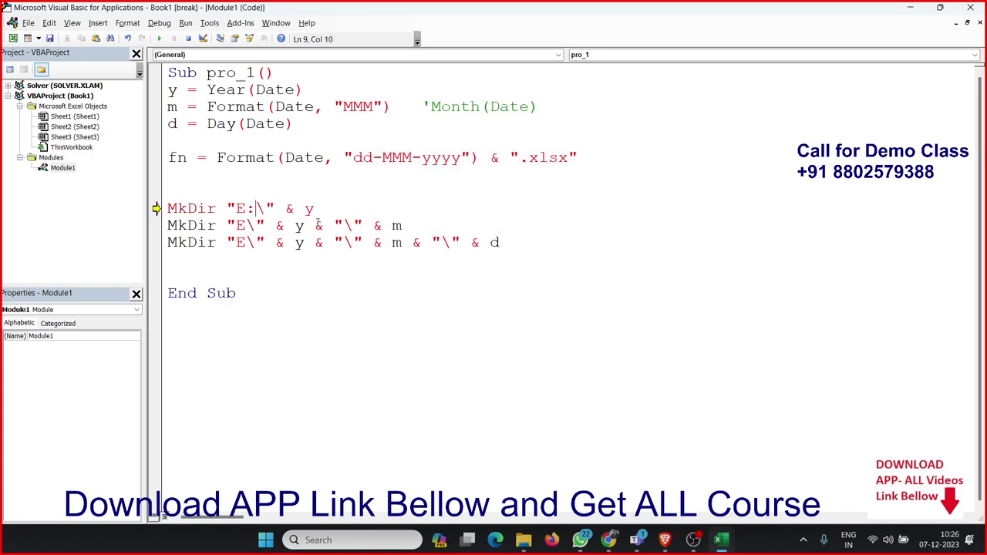
{"action": "left_click", "coordinate": [315, 225]}
{"action": "left_click", "coordinate": [246, 225]}
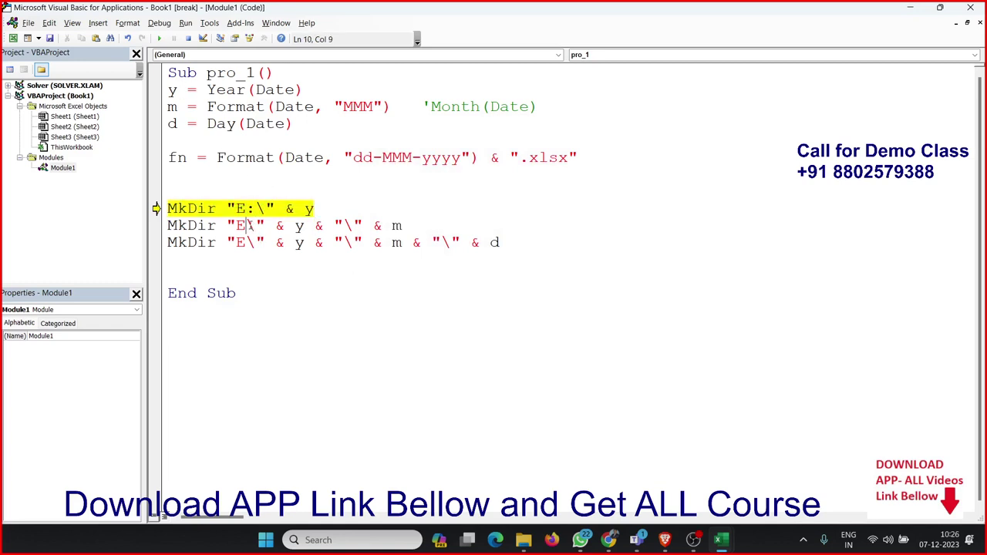
{"action": "type", "text": "\""}
{"action": "key", "text": "Down"}
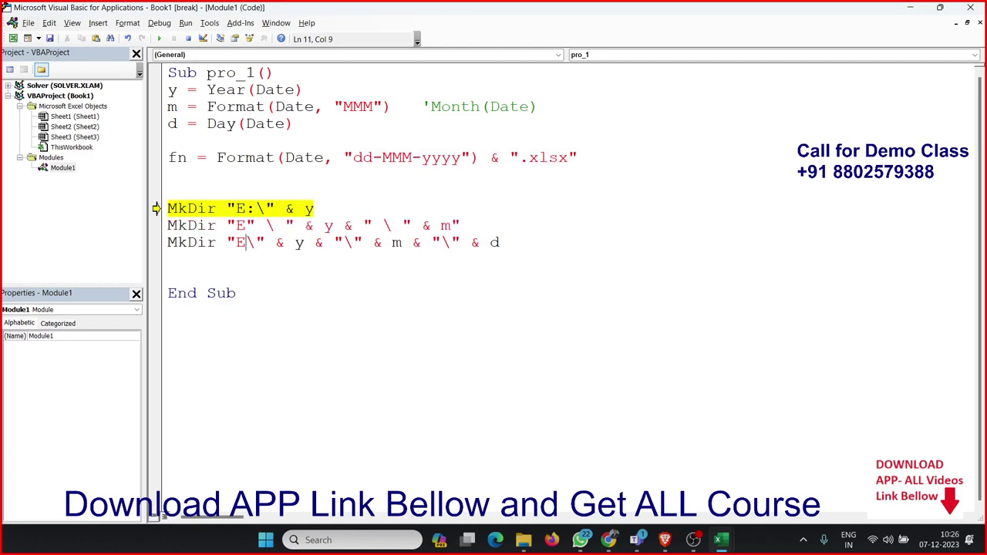
{"action": "left_click", "coordinate": [246, 226]}
{"action": "key", "text": "Delete"}
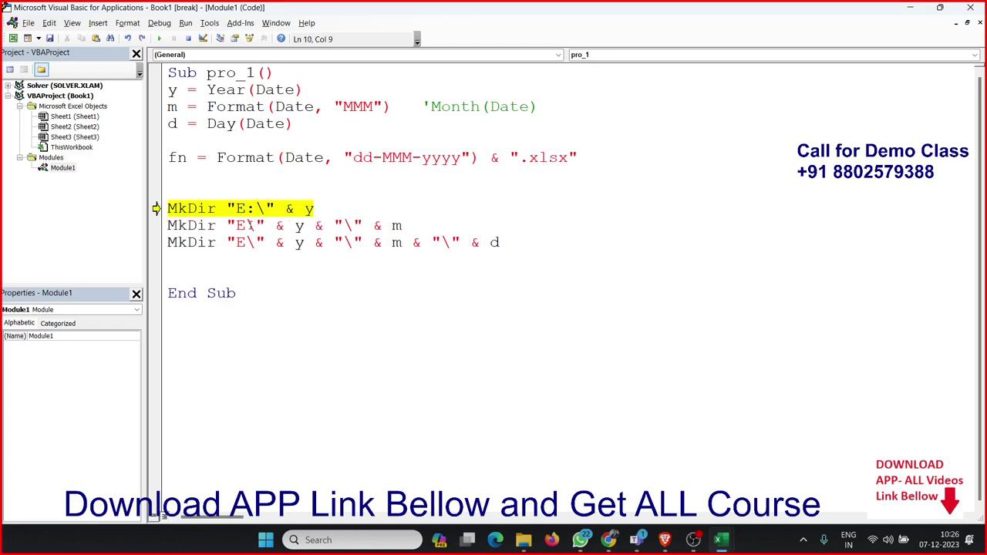
{"action": "type", "text": ":"}
{"action": "key", "text": "Down"}
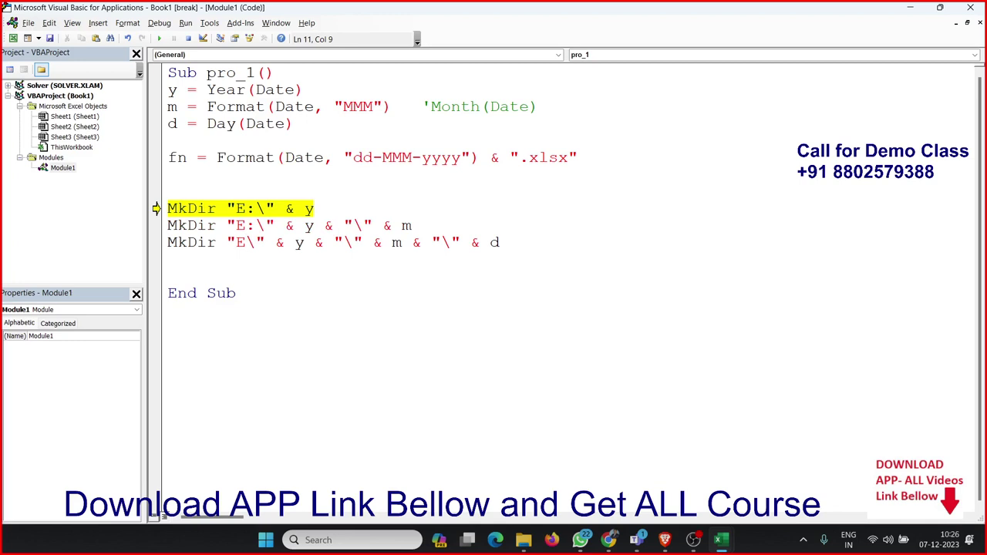
{"action": "type", "text": ":"}
{"action": "left_click", "coordinate": [250, 177]}
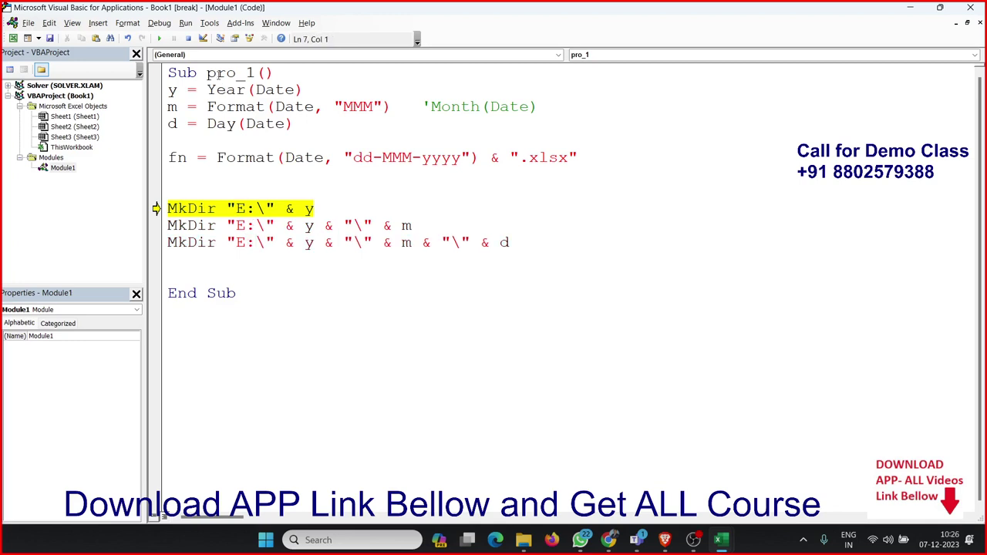
- Continue the macro to completion and bring up the Class_Rec (E:) window showing the new 2023 folder
{"action": "left_click", "coordinate": [161, 39]}
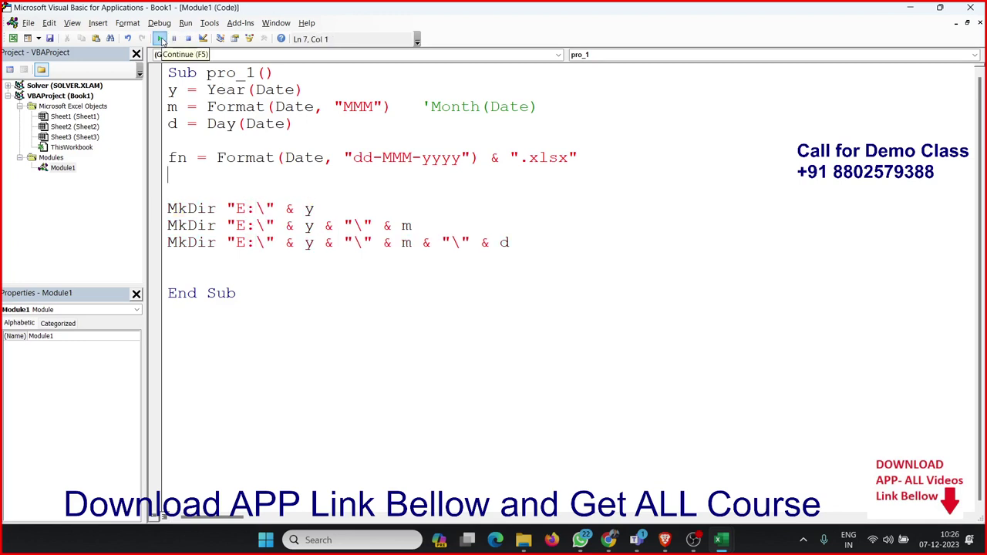
{"action": "mouse_move", "coordinate": [514, 530]}
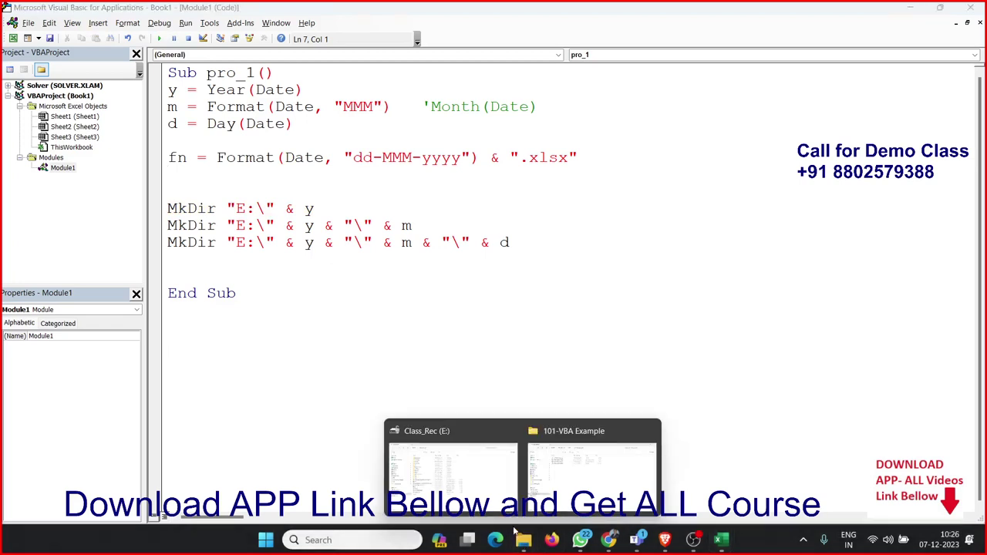
{"action": "left_click", "coordinate": [450, 461]}
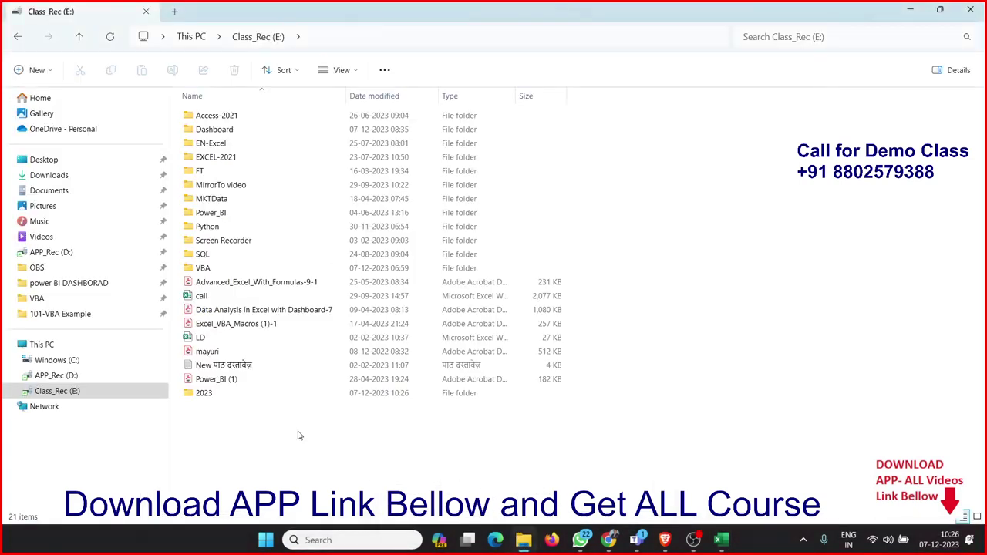
- Open 2023 > Dec to confirm folder 7 exists, go back to E:, and return to the VBA editor
{"action": "double_click", "coordinate": [249, 398]}
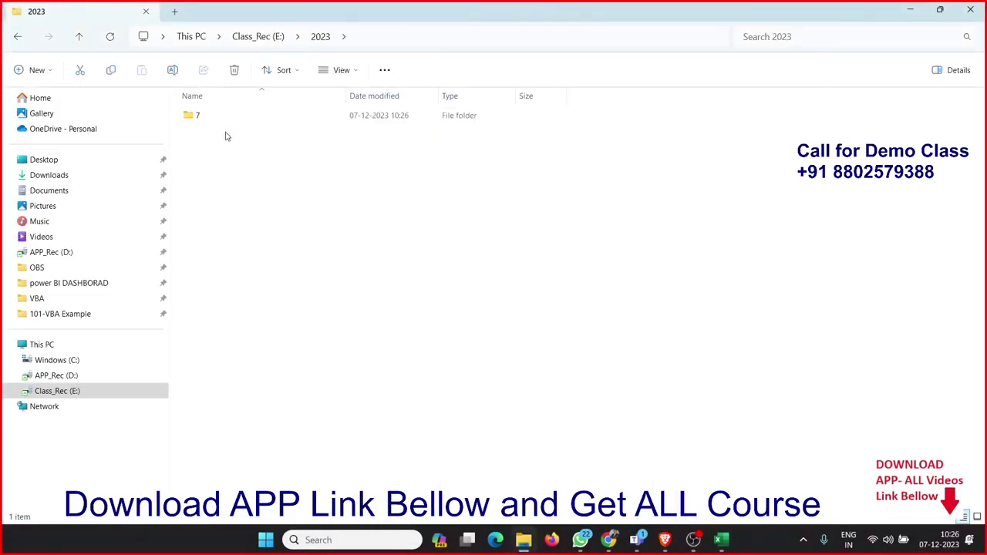
{"action": "left_click", "coordinate": [17, 40]}
{"action": "left_click", "coordinate": [17, 40]}
{"action": "key", "text": "alt+Tab"}
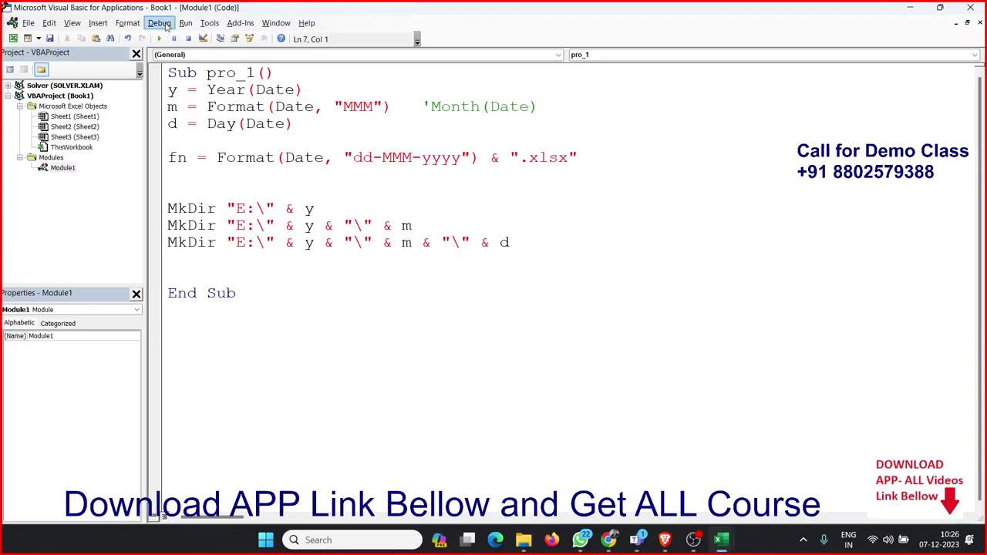
- Run pro_1 again and debug the Path/File access error at the first MkDir line
{"action": "left_click", "coordinate": [158, 39]}
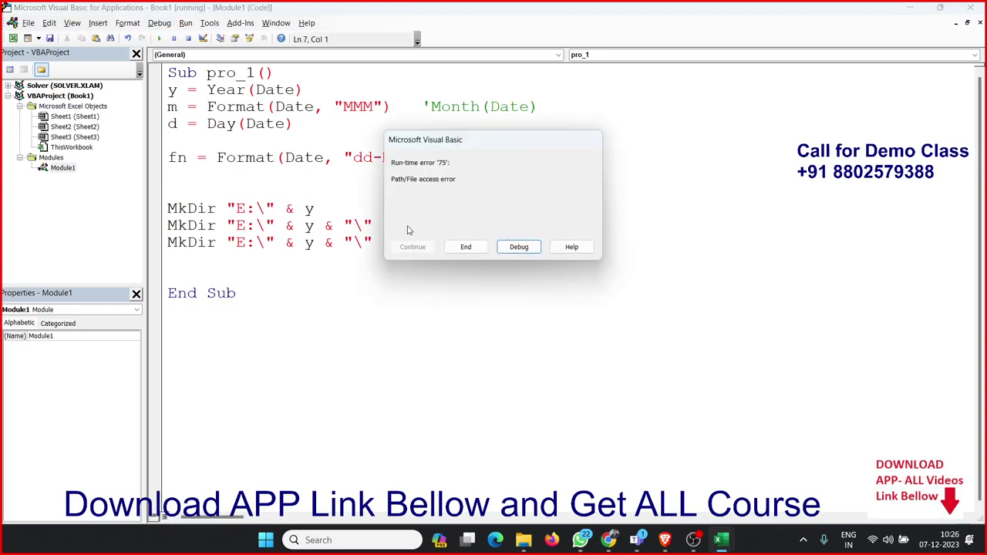
{"action": "left_click", "coordinate": [531, 248]}
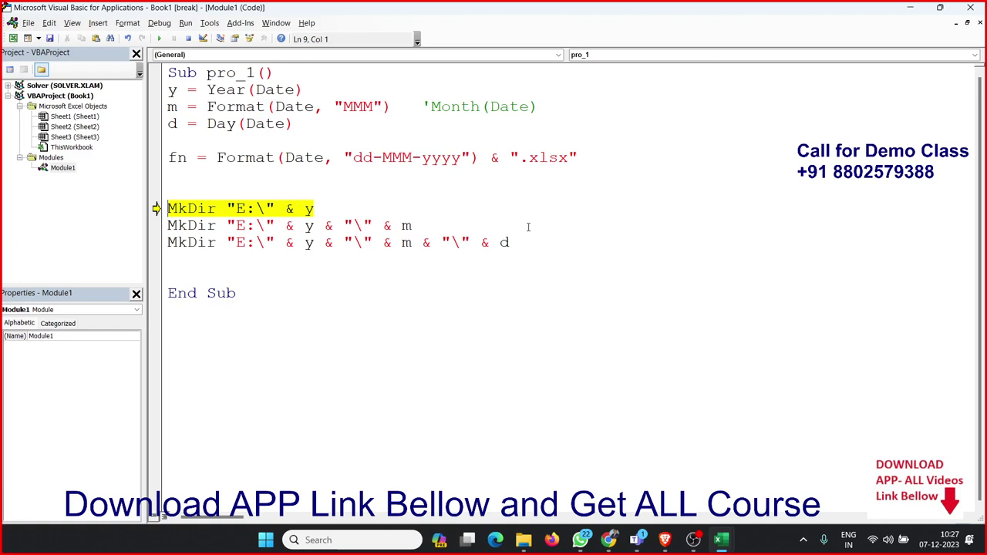
- Insert an On Error Resume Next line above the MkDir statements
{"action": "left_click", "coordinate": [272, 188]}
{"action": "key", "text": "Return"}
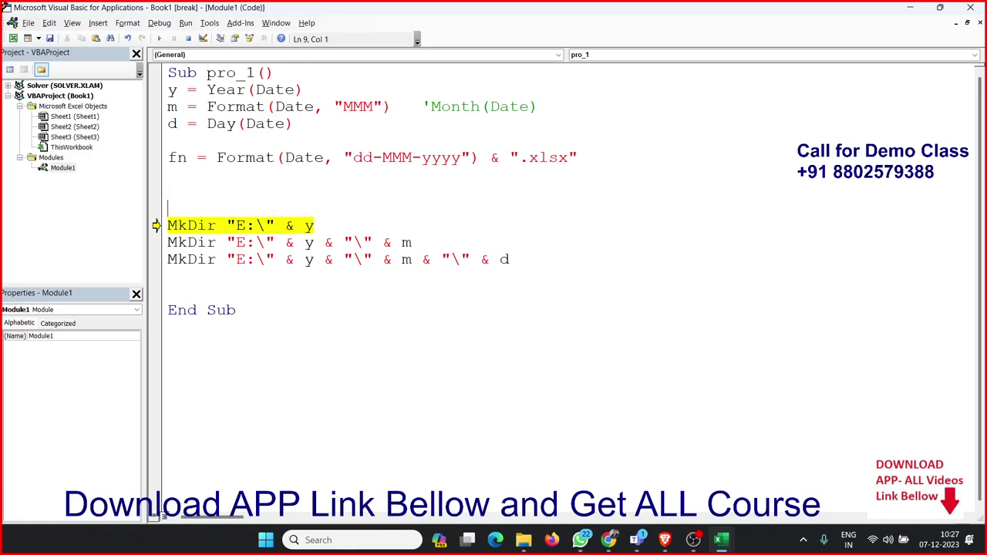
{"action": "key", "text": "Up"}
{"action": "type", "text": "on "}
{"action": "type", "text": "error re"}
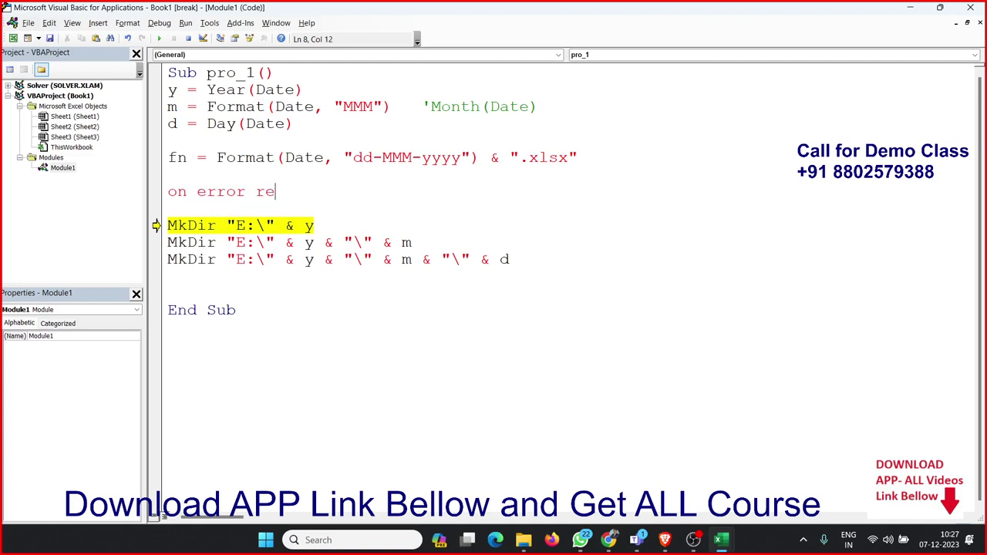
{"action": "type", "text": "sume nec"}
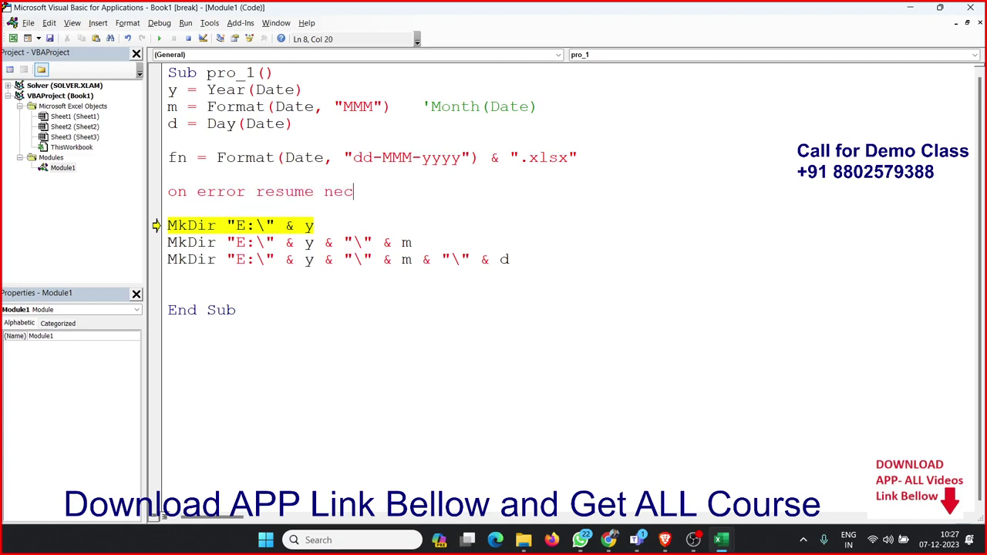
{"action": "type", "text": "t"}
{"action": "key", "text": "BackSpace"}
{"action": "key", "text": "BackSpace"}
{"action": "type", "text": "xt"}
{"action": "key", "text": "Return"}
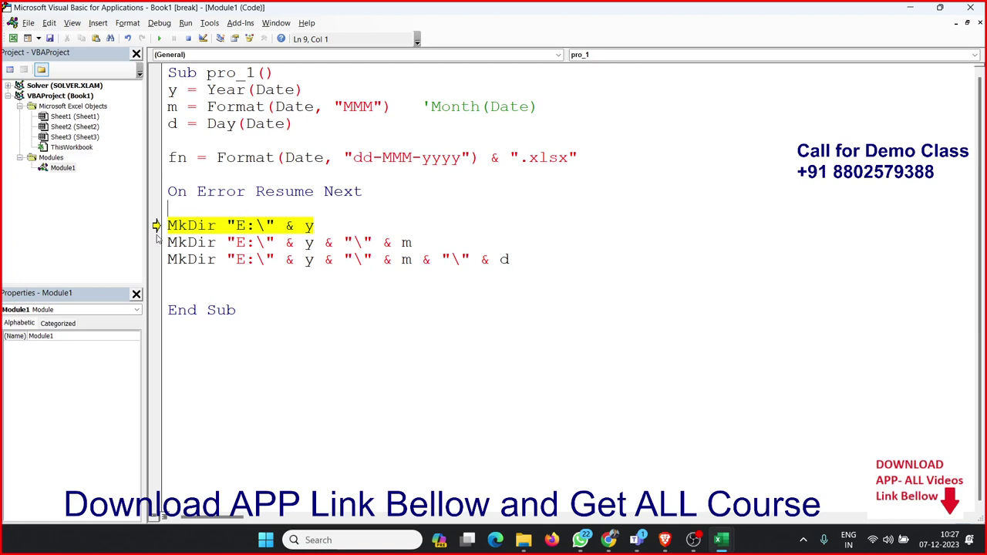
- Move the execution point to the second MkDir line, then reset the paused macro
{"action": "left_click_drag", "start_coordinate": [157, 227], "coordinate": [156, 244]}
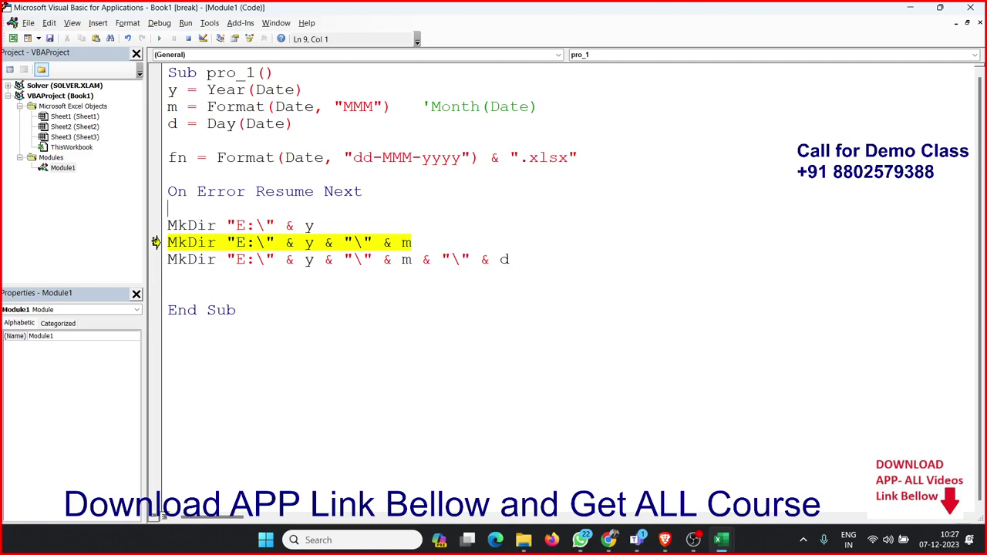
{"action": "left_click_drag", "start_coordinate": [333, 229], "coordinate": [165, 224]}
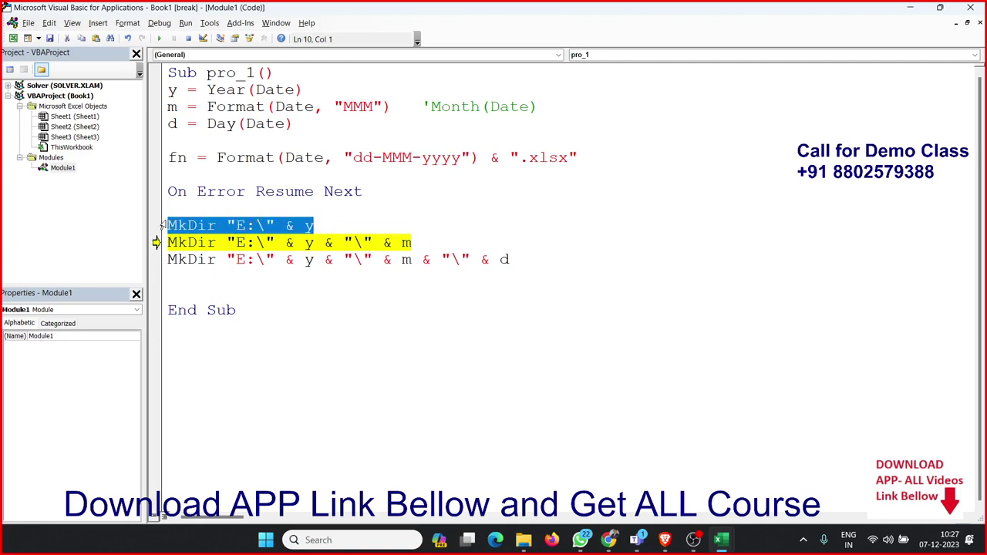
{"action": "left_click", "coordinate": [198, 191]}
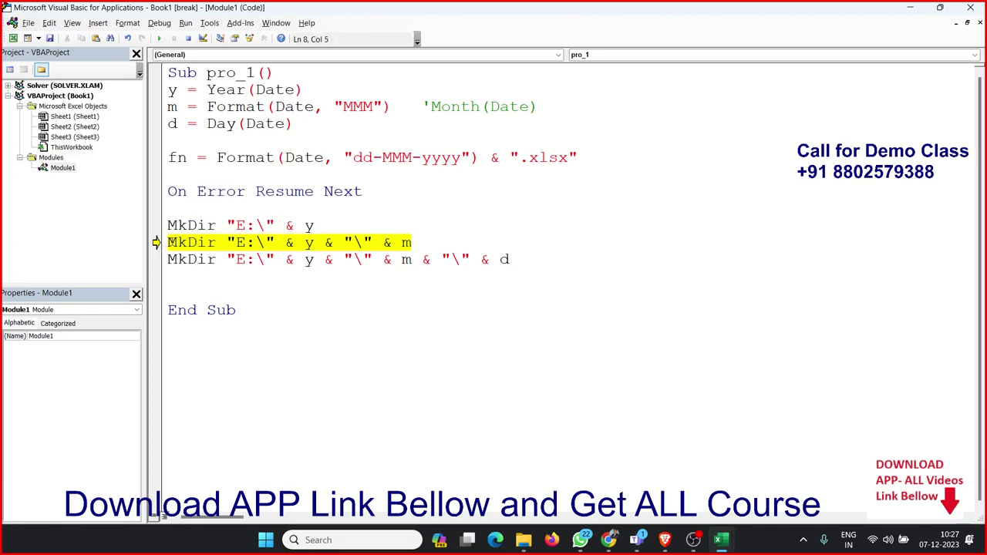
{"action": "double_click", "coordinate": [171, 242]}
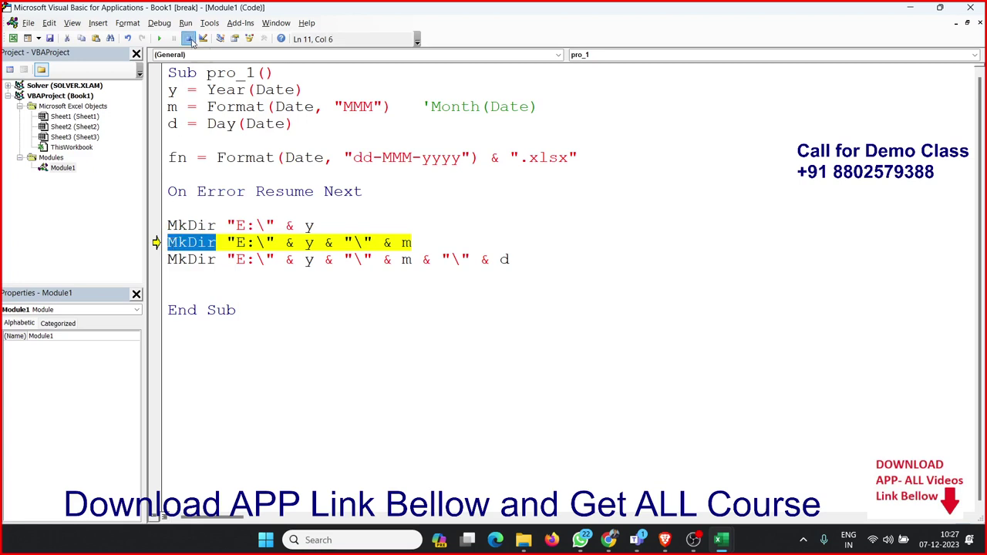
{"action": "left_click", "coordinate": [189, 40]}
{"action": "left_click", "coordinate": [211, 282]}
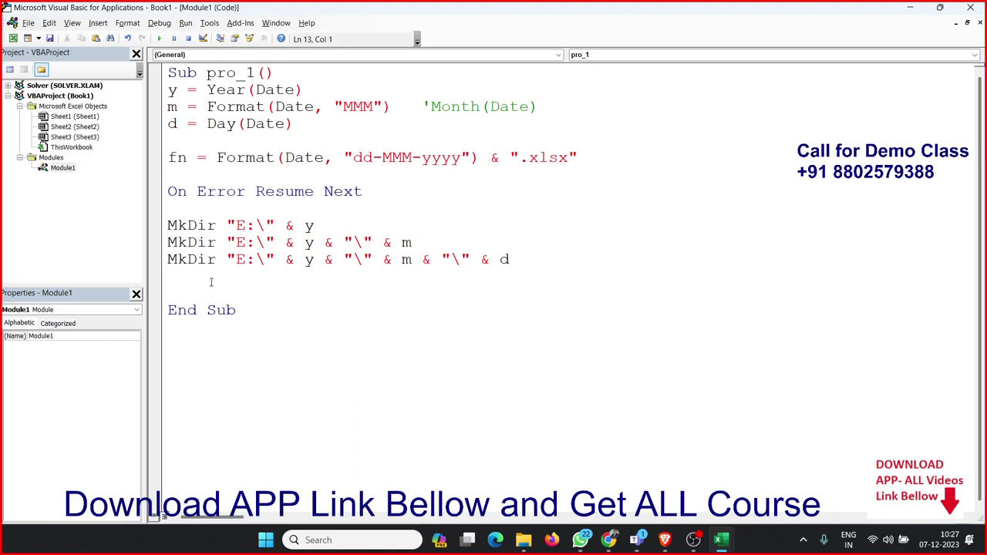
- Add a Workbooks.Add.SaveAs line above End Sub
{"action": "key", "text": "Return"}
{"action": "type", "text": "workb"}
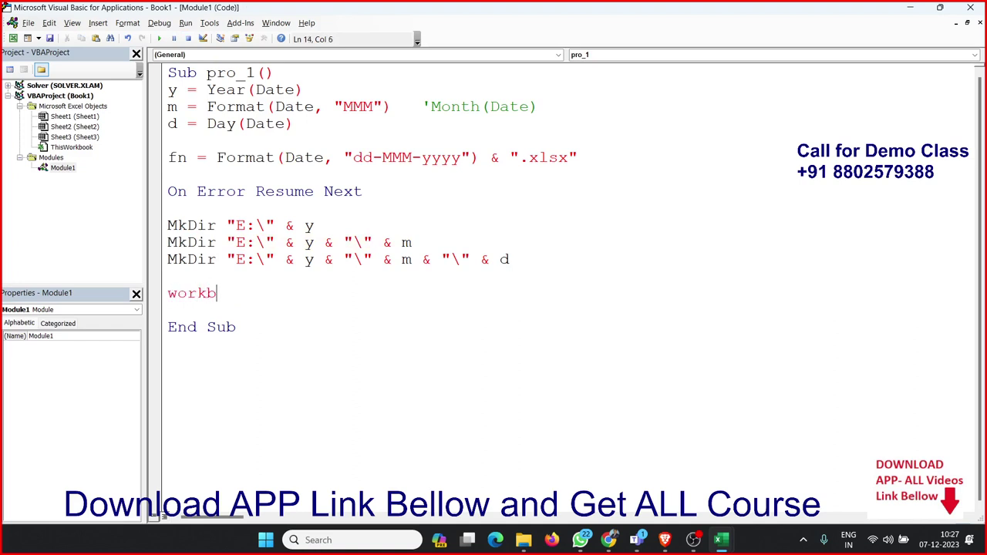
{"action": "type", "text": "ooks.a"}
{"action": "key", "text": "Tab"}
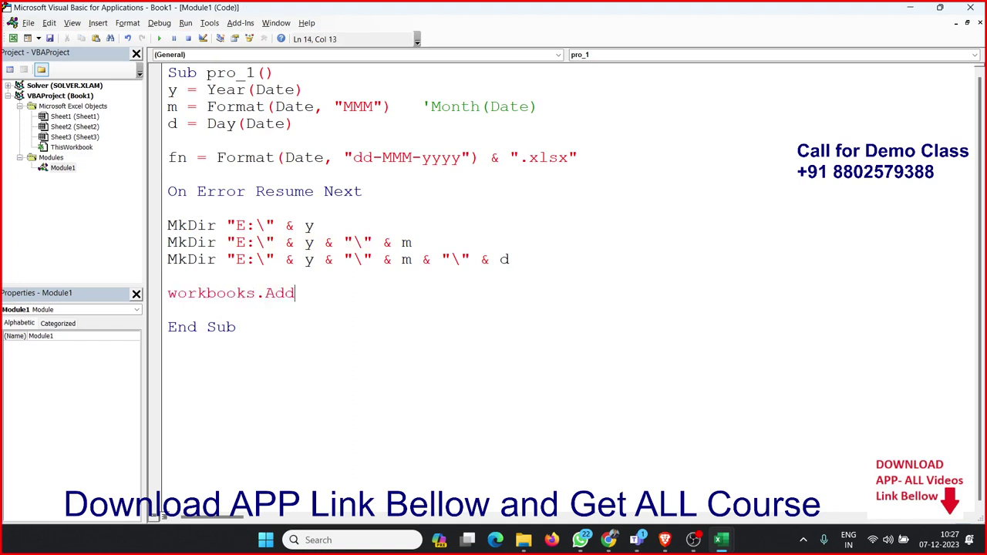
{"action": "type", "text": ".sae"}
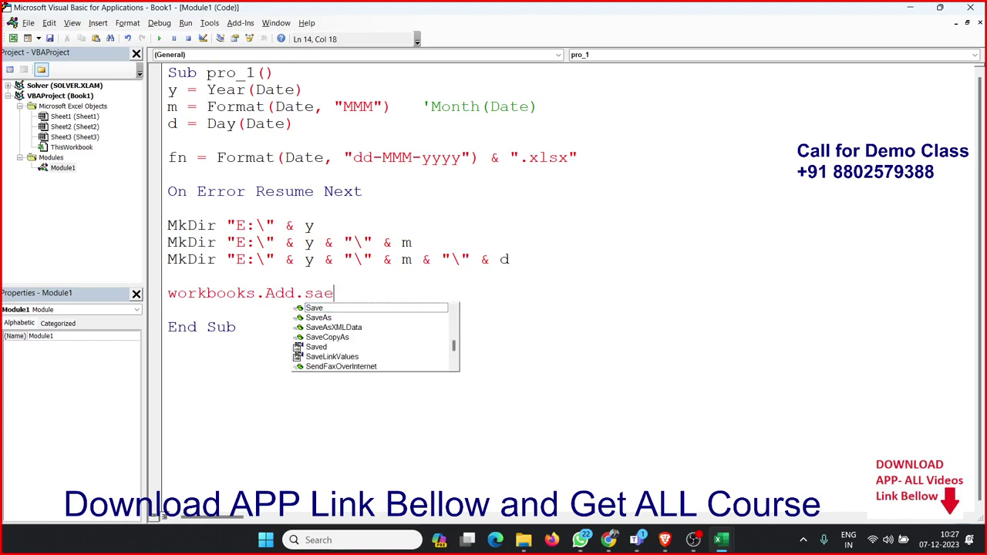
{"action": "key", "text": "Down"}
{"action": "key", "text": "Tab"}
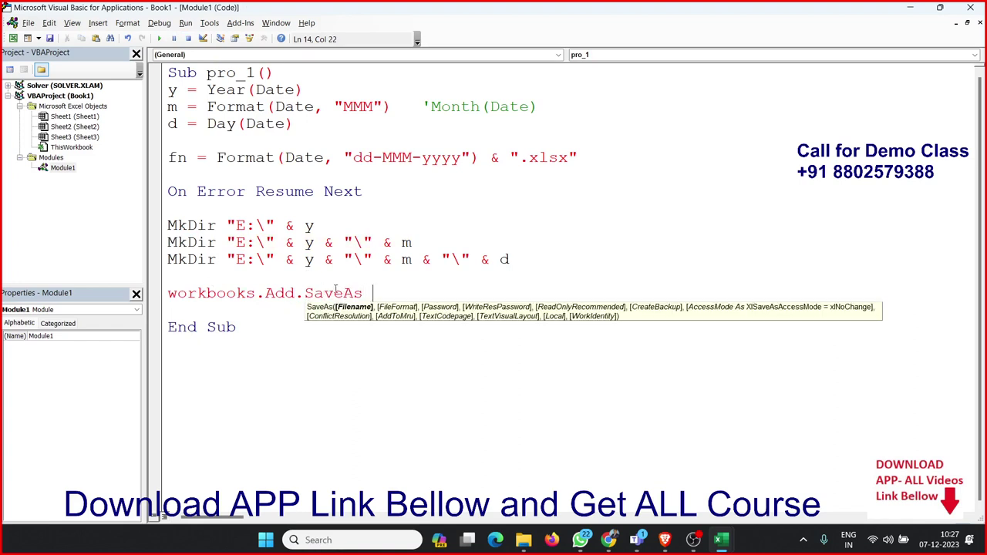
{"action": "left_click", "coordinate": [266, 306]}
- Create a line p = holding the third MkDir's year\month\day folder path expression
{"action": "left_click_drag", "start_coordinate": [236, 259], "coordinate": [461, 259]}
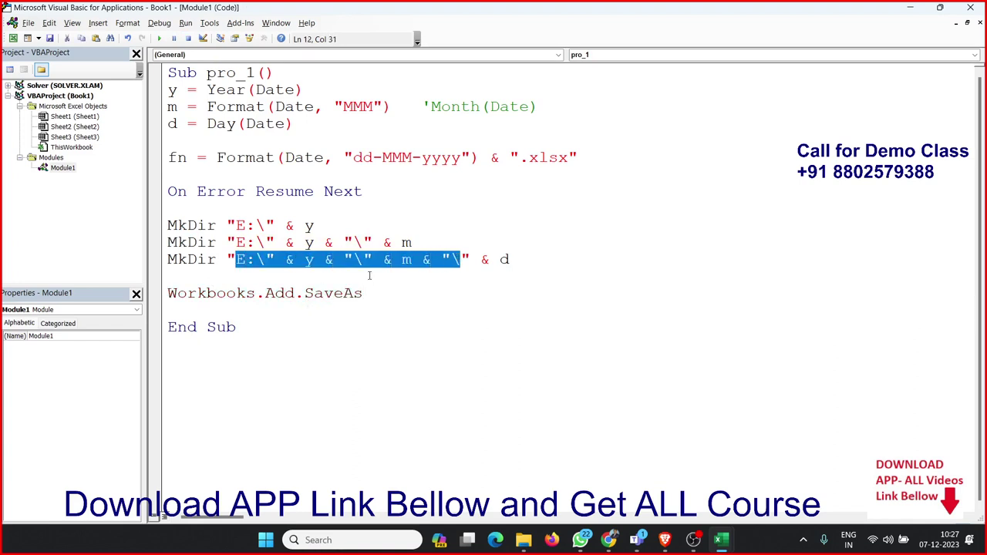
{"action": "left_click", "coordinate": [185, 277]}
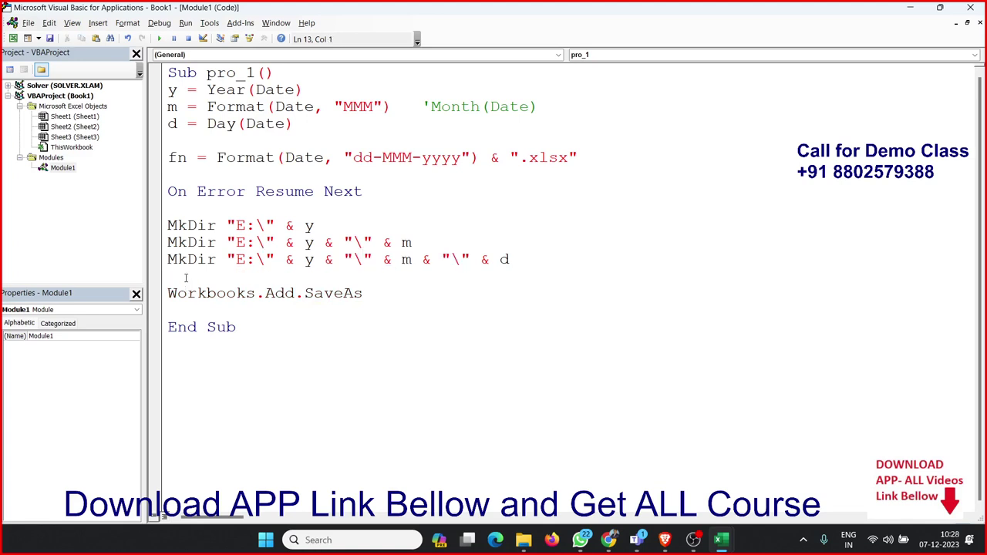
{"action": "left_click_drag", "start_coordinate": [226, 259], "coordinate": [537, 255]}
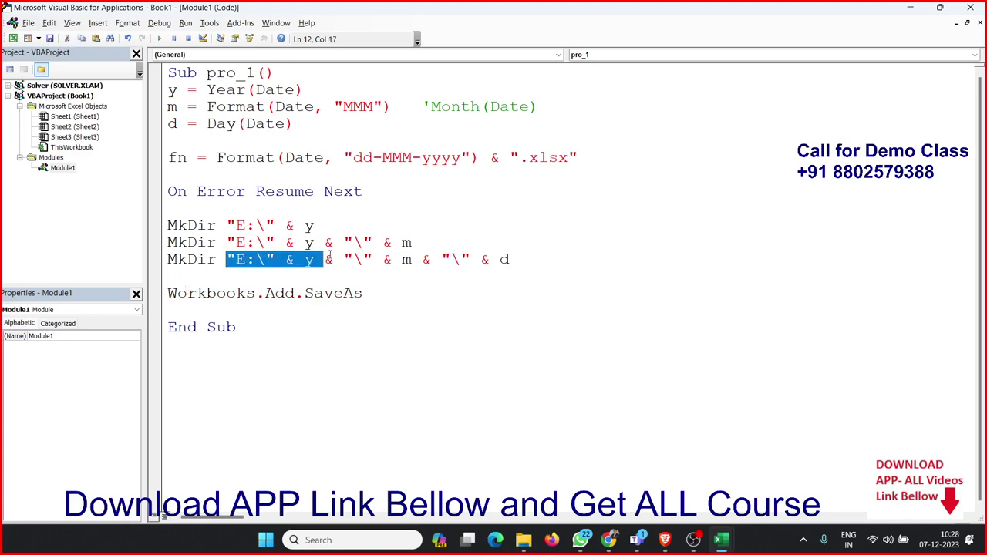
{"action": "left_click", "coordinate": [205, 279]}
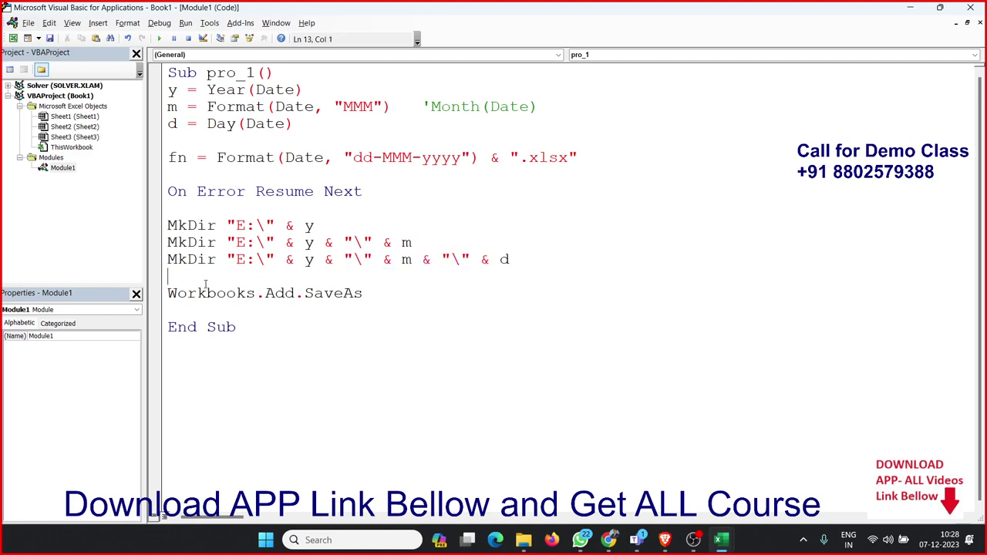
{"action": "type", "text": "p="}
{"action": "type", "text": "\"E:\\\" & y & \"\\\" & m & \"\\\" & d"}
{"action": "key", "text": "Return"}
{"action": "key", "text": "Up"}
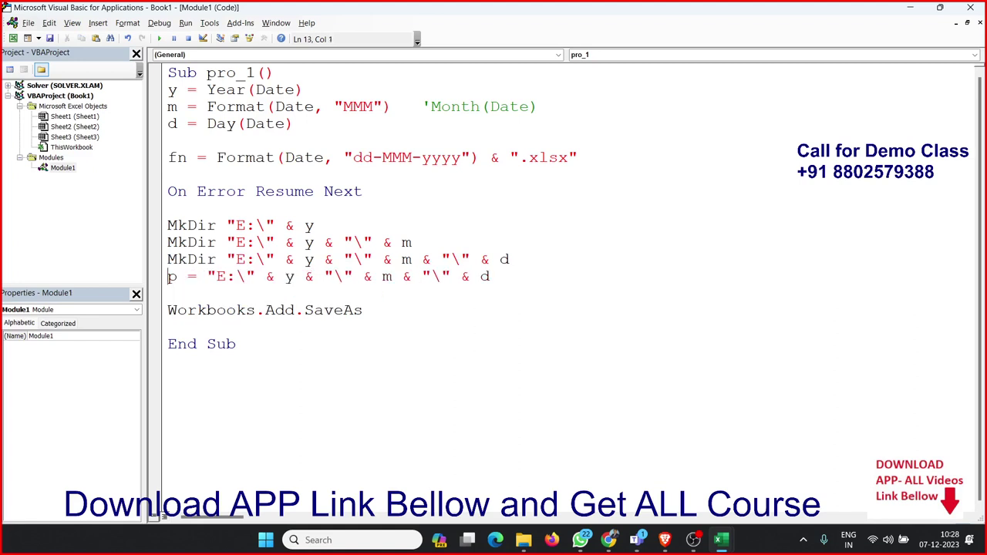
{"action": "key", "text": "Return"}
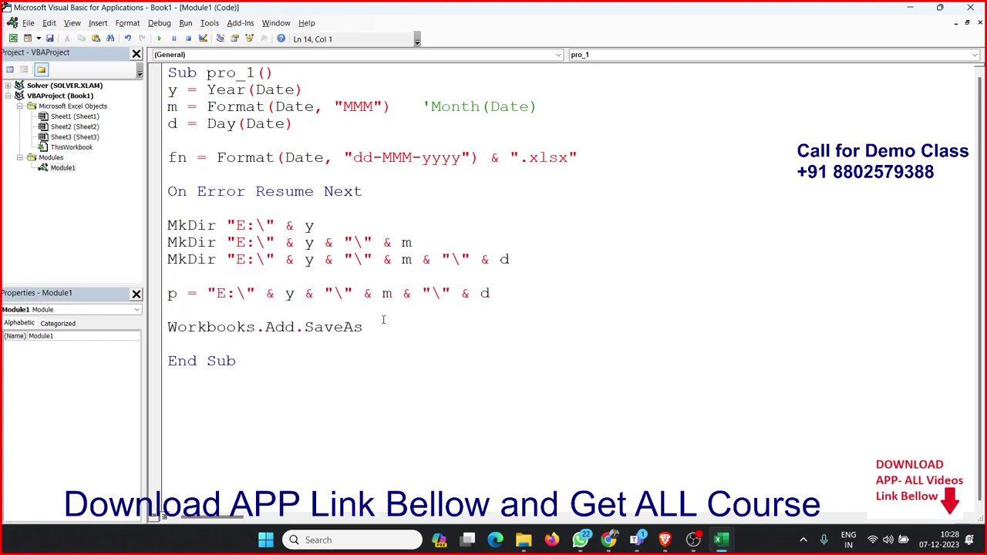
- Append & "\" & fn to the p line and make Workbooks.Add.SaveAs save to p
{"action": "left_click", "coordinate": [381, 325]}
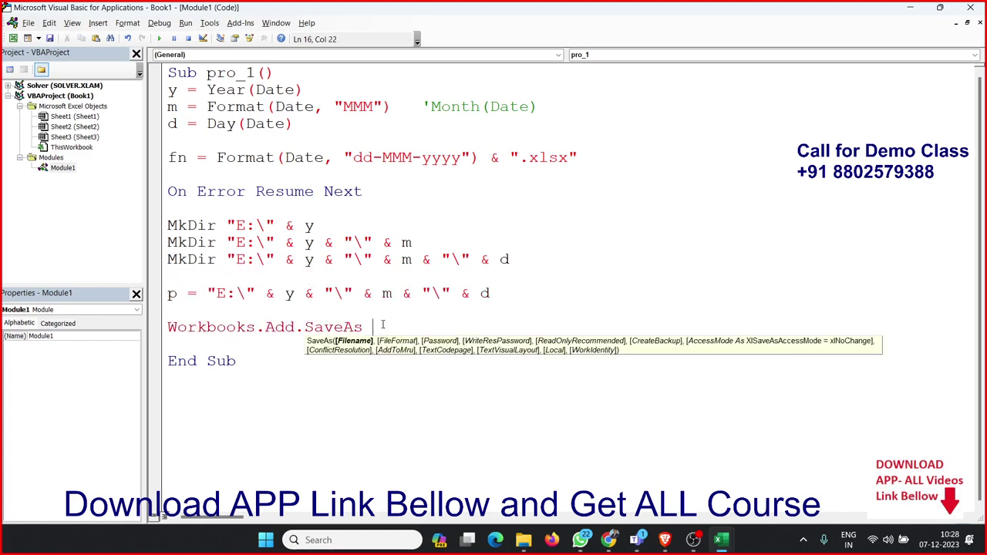
{"action": "left_click", "coordinate": [480, 291]}
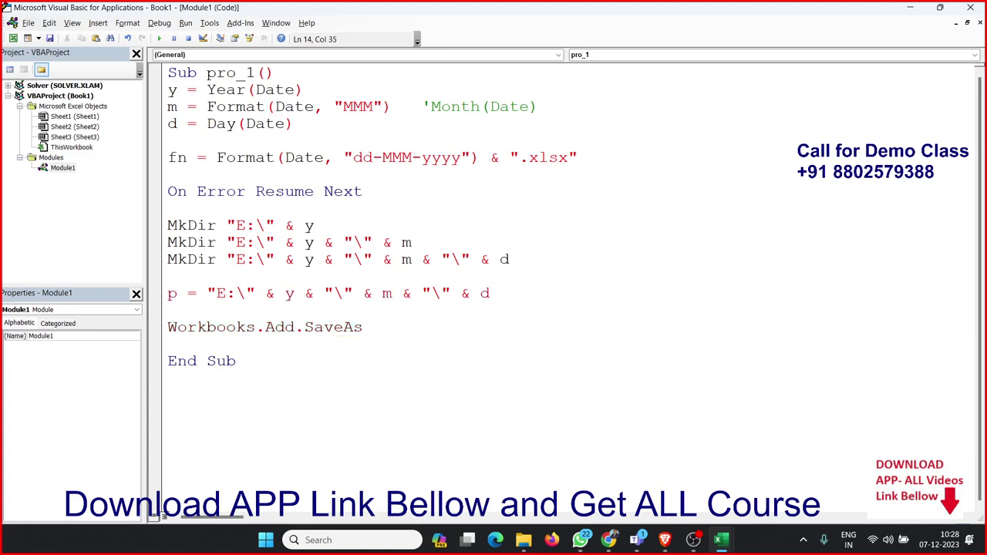
{"action": "type", "text": "& \""}
{"action": "type", "text": "\\\" & "}
{"action": "type", "text": "fn"}
{"action": "left_click", "coordinate": [518, 318]}
{"action": "type", "text": "p"}
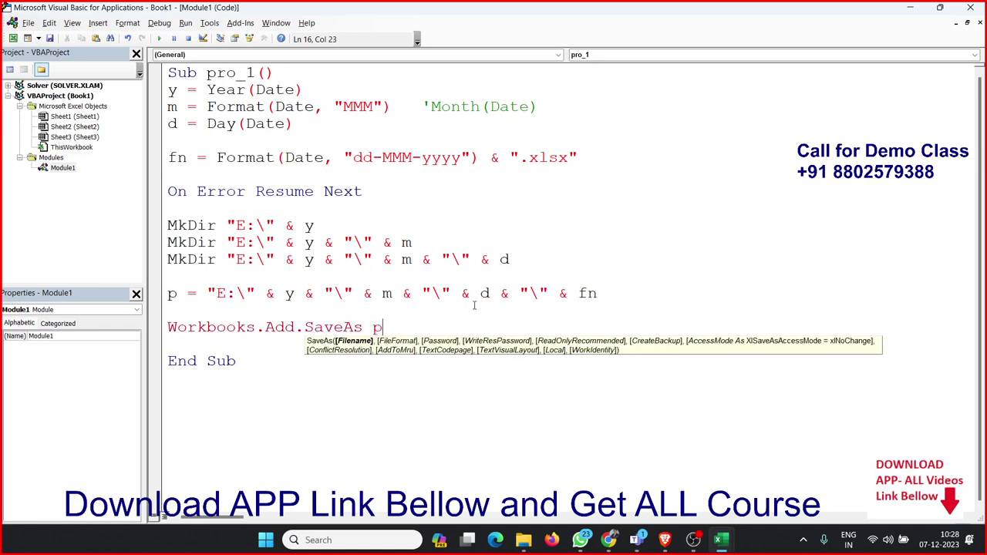
- Remove the blank line after p and the temporary sample path "E:\2023\Dec\7\07-dec-2023.xlsx"
{"action": "left_click", "coordinate": [473, 291]}
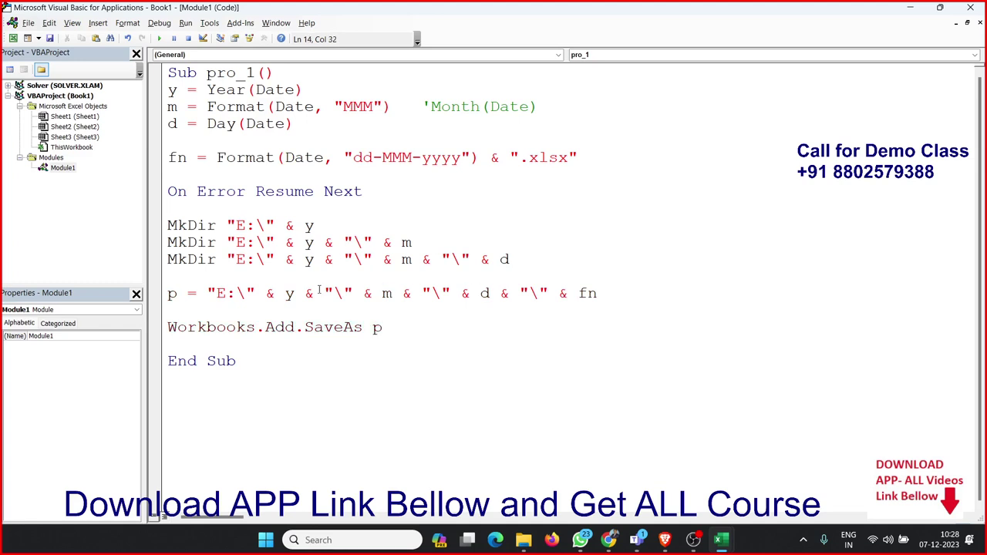
{"action": "left_click", "coordinate": [639, 306]}
{"action": "key", "text": "Delete"}
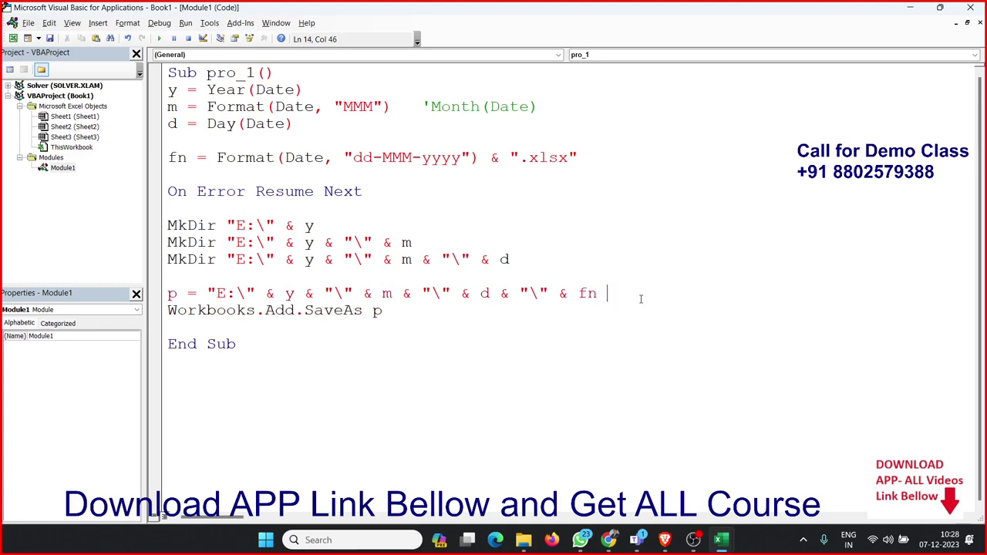
{"action": "type", "text": "\""}
{"action": "type", "text": "E:\\"}
{"action": "type", "text": "2023"}
{"action": "type", "text": "\\Dec"}
{"action": "type", "text": "\\"}
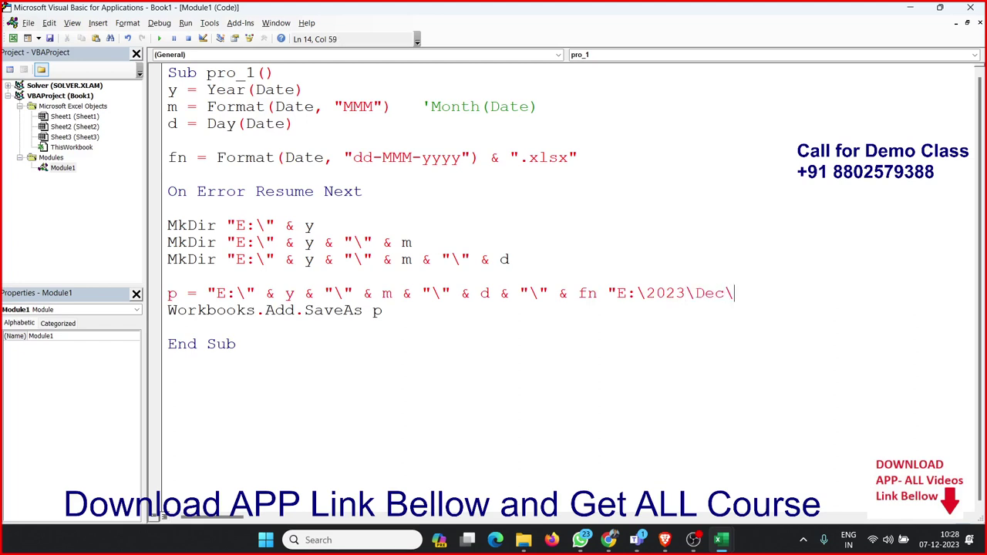
{"action": "type", "text": "07"}
{"action": "key", "text": "BackSpace"}
{"action": "key", "text": "BackSpace"}
{"action": "type", "text": "7\\"}
{"action": "type", "text": "07-"}
{"action": "type", "text": "dec"}
{"action": "type", "text": "-2023.x"}
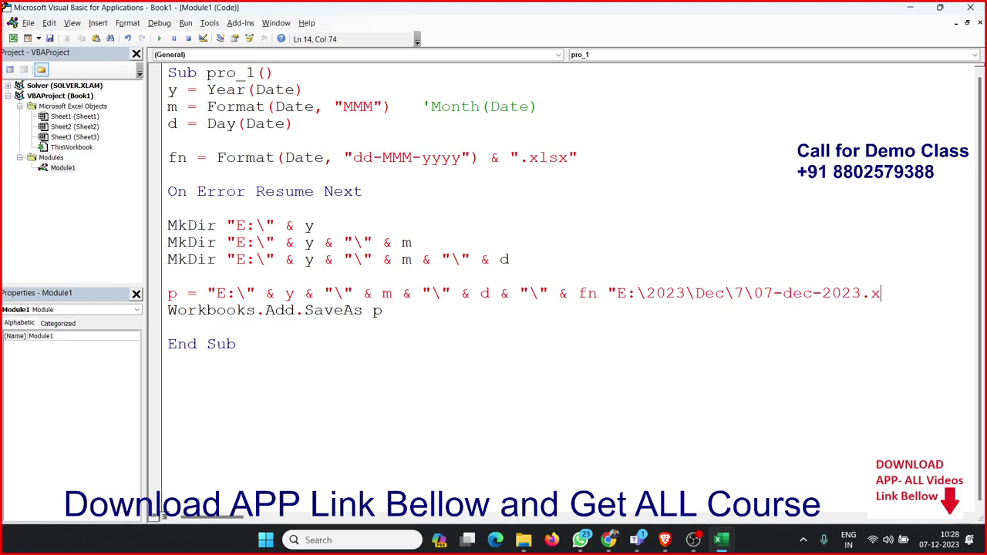
{"action": "type", "text": "ls"}
{"action": "type", "text": "x\""}
{"action": "left_click_drag", "start_coordinate": [609, 293], "coordinate": [958, 300]}
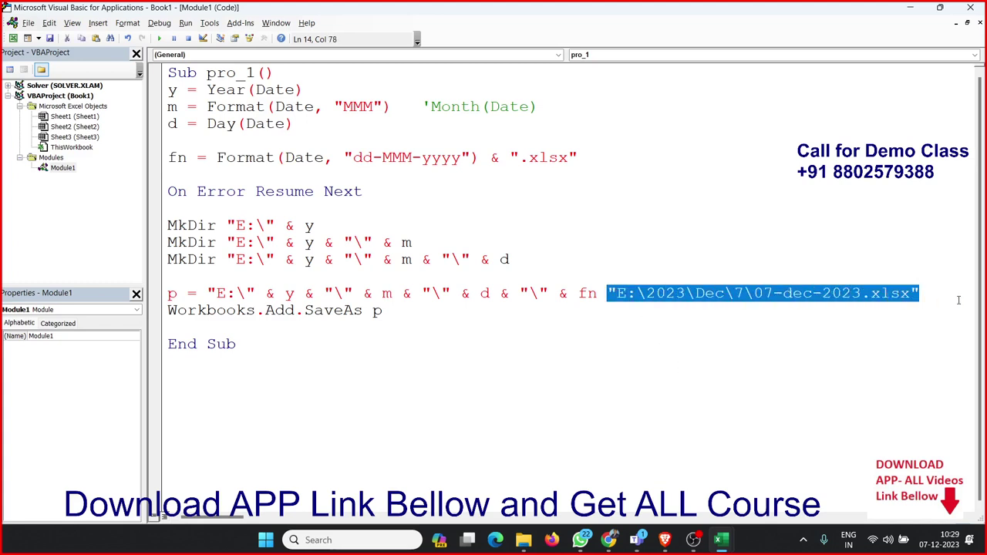
{"action": "key", "text": "Delete"}
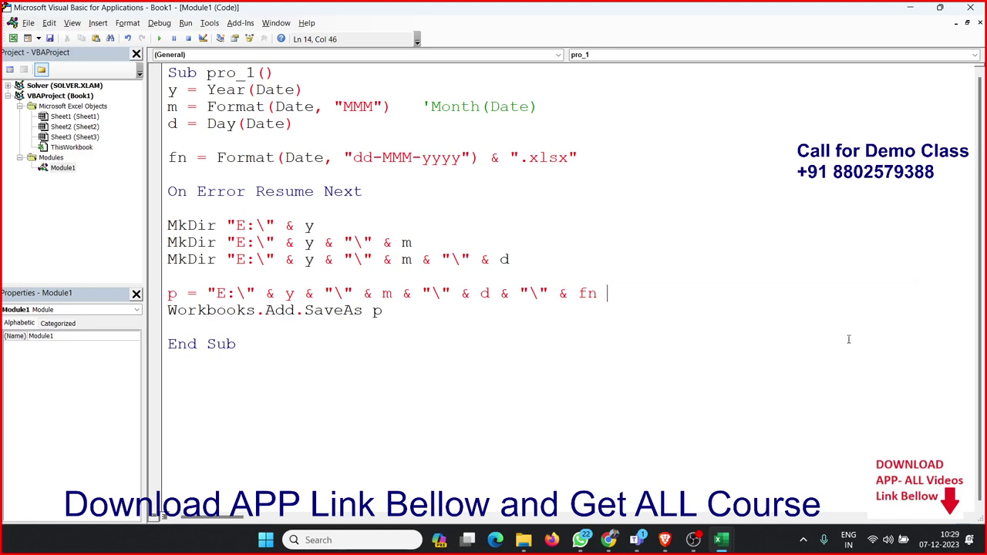
{"action": "left_click", "coordinate": [447, 397]}
{"action": "left_click", "coordinate": [445, 315]}
{"action": "mouse_move", "coordinate": [531, 550]}
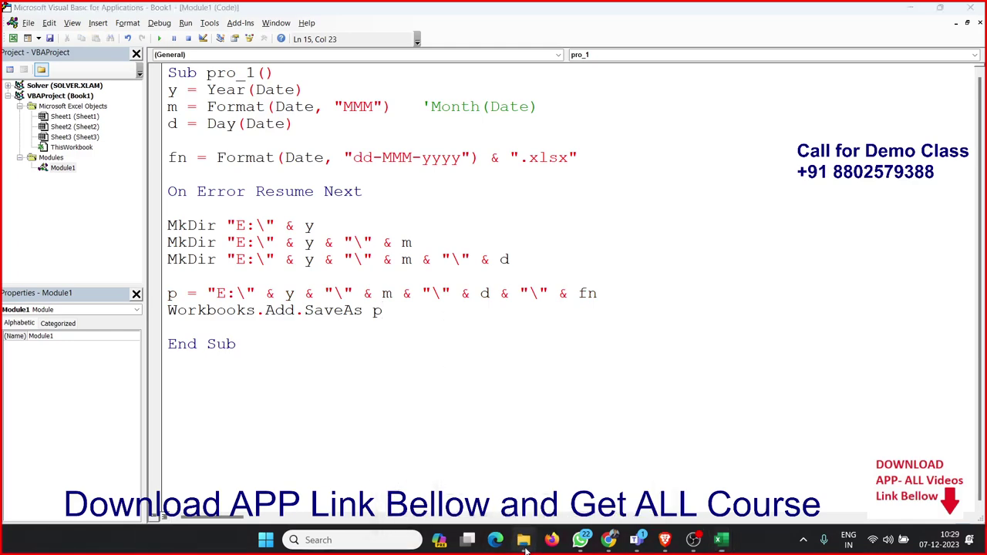
{"action": "left_click", "coordinate": [544, 491]}
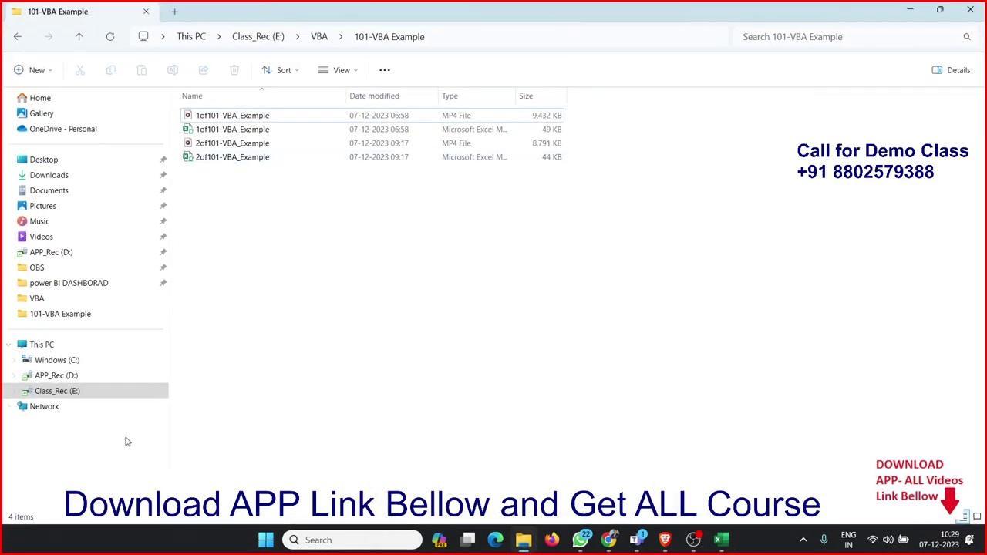
{"action": "mouse_move", "coordinate": [531, 546]}
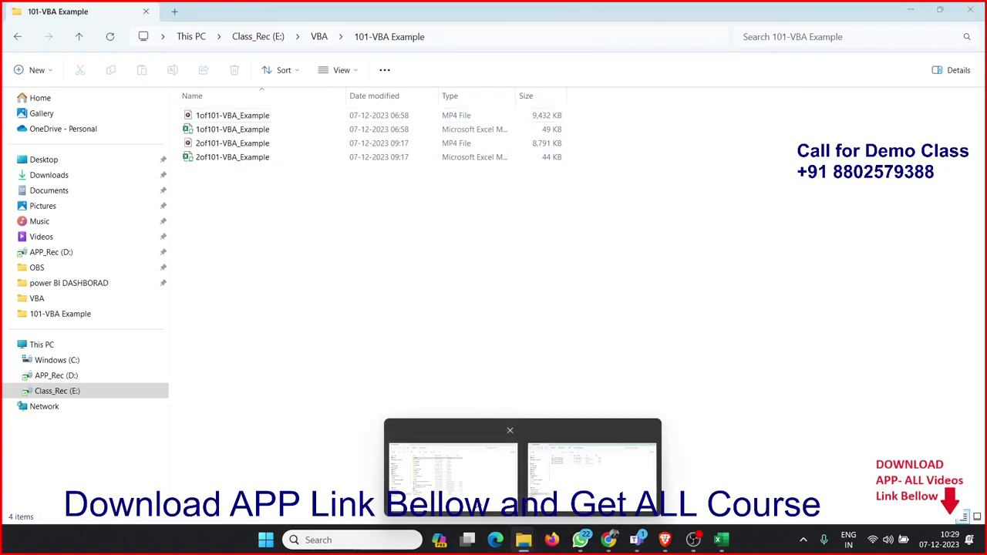
{"action": "left_click", "coordinate": [451, 463]}
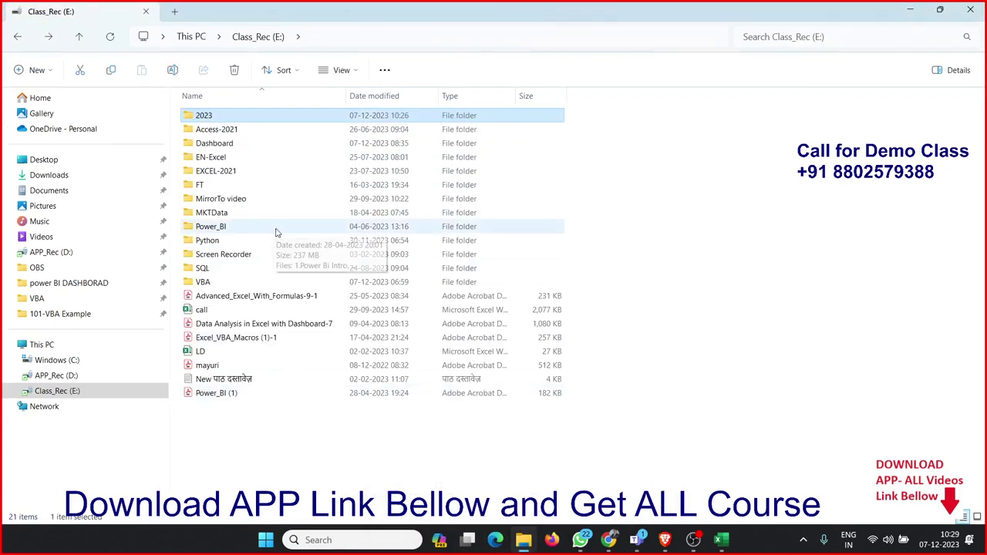
{"action": "scroll", "coordinate": [279, 229], "scroll_direction": "down", "scroll_amount": 1}
{"action": "key", "text": "alt+Tab"}
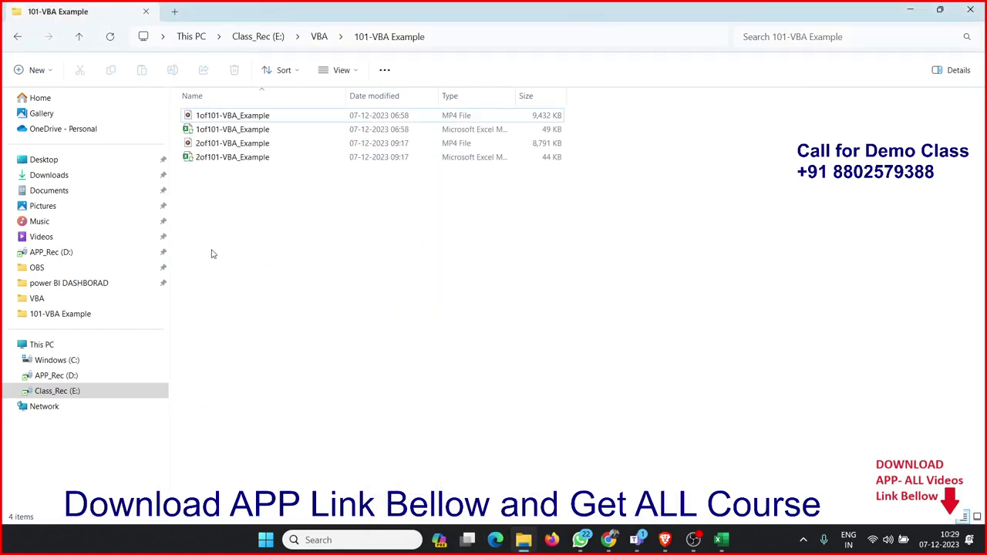
{"action": "key", "text": "alt+Tab"}
{"action": "key", "text": "alt+Tab"}
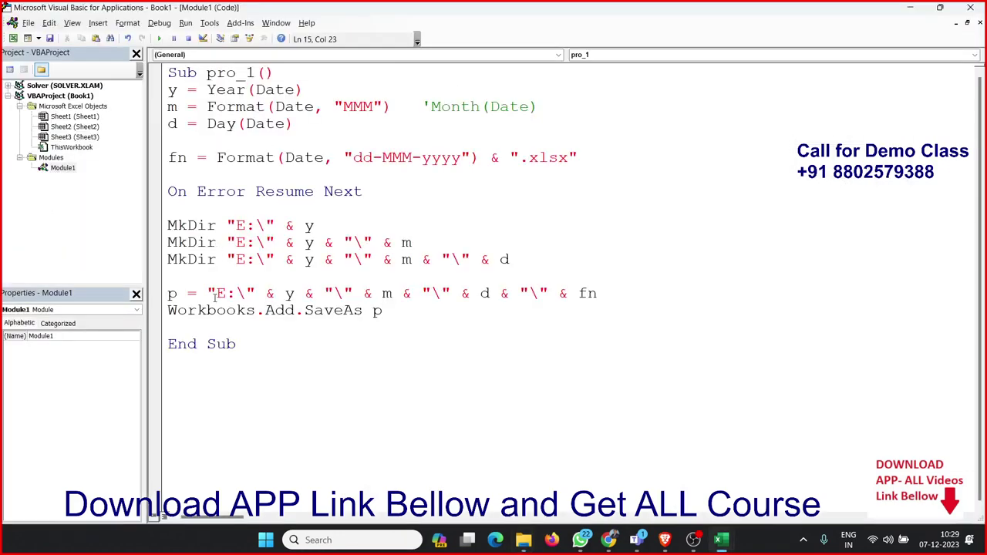
- Add the line MsgBox "FILE Folder Created Done" just above End Sub in pro_1
{"action": "left_click", "coordinate": [204, 319]}
{"action": "key", "text": "Return"}
{"action": "type", "text": "ms"}
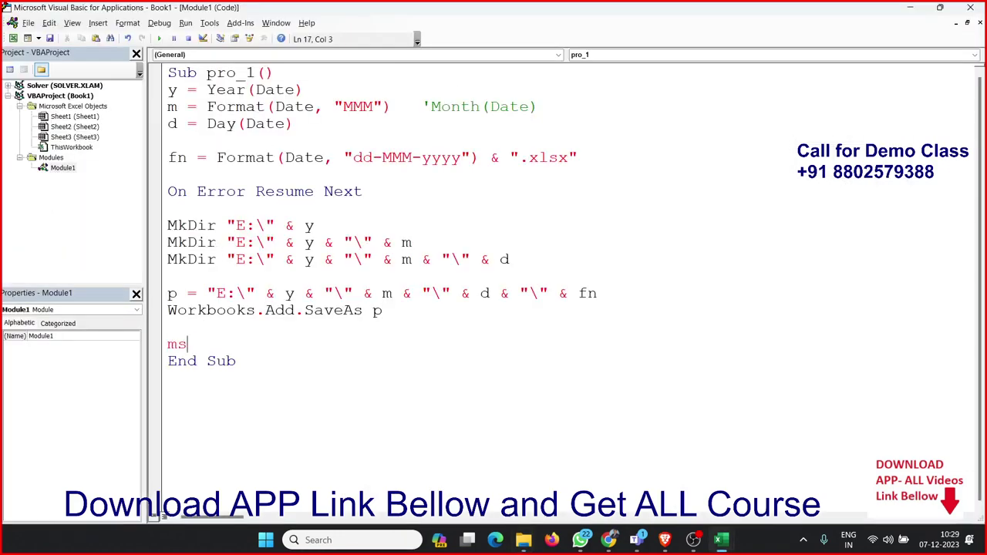
{"action": "type", "text": "gbox \""}
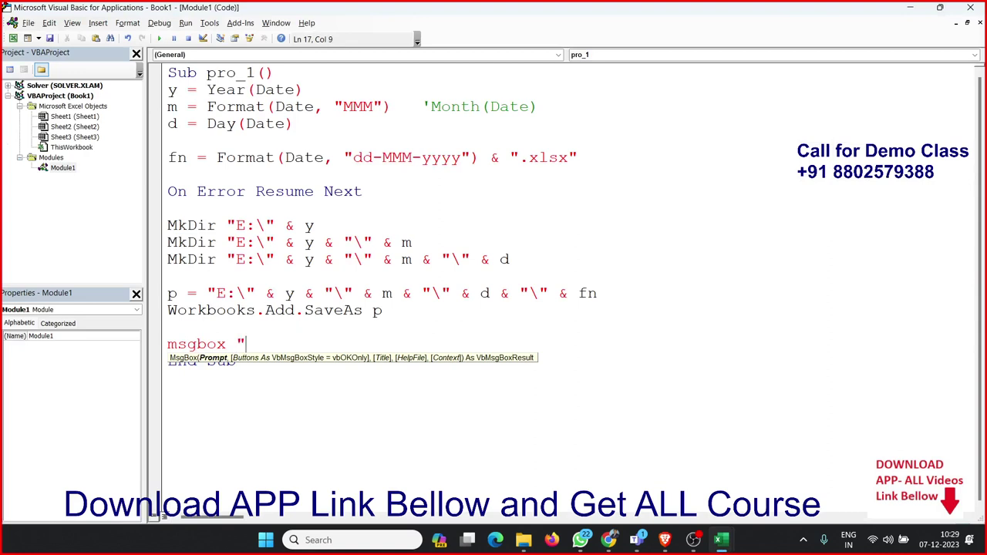
{"action": "type", "text": "Data "}
{"action": "type", "text": "Saved"}
{"action": "key", "text": "BackSpace"}
{"action": "key", "text": "BackSpace"}
{"action": "key", "text": "BackSpace"}
{"action": "key", "text": "BackSpace"}
{"action": "key", "text": "BackSpace"}
{"action": "key", "text": "BackSpace"}
{"action": "key", "text": "BackSpace"}
{"action": "key", "text": "BackSpace"}
{"action": "key", "text": "BackSpace"}
{"action": "type", "text": "F"}
{"action": "type", "text": "ILE "}
{"action": "type", "text": "Fol"}
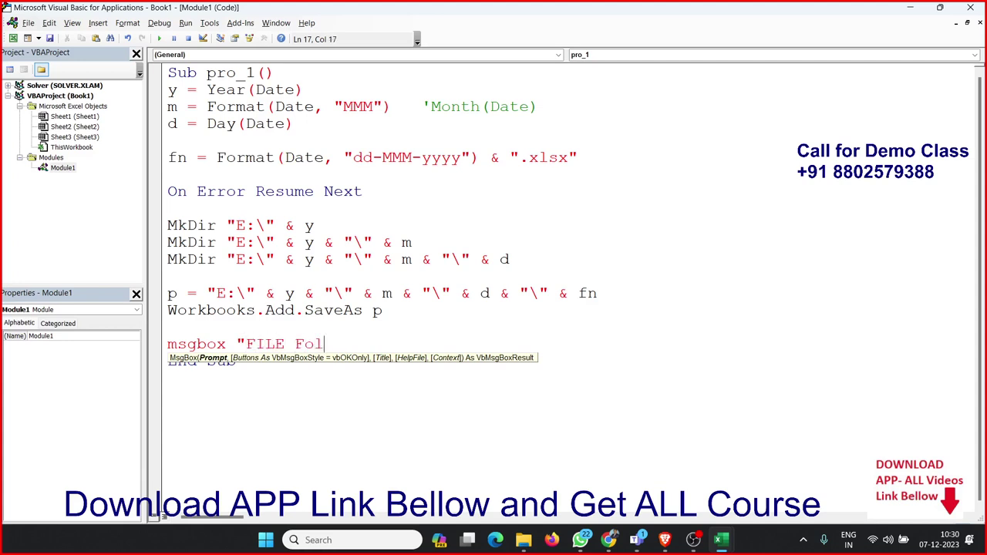
{"action": "type", "text": "der "}
{"action": "type", "text": "Created "}
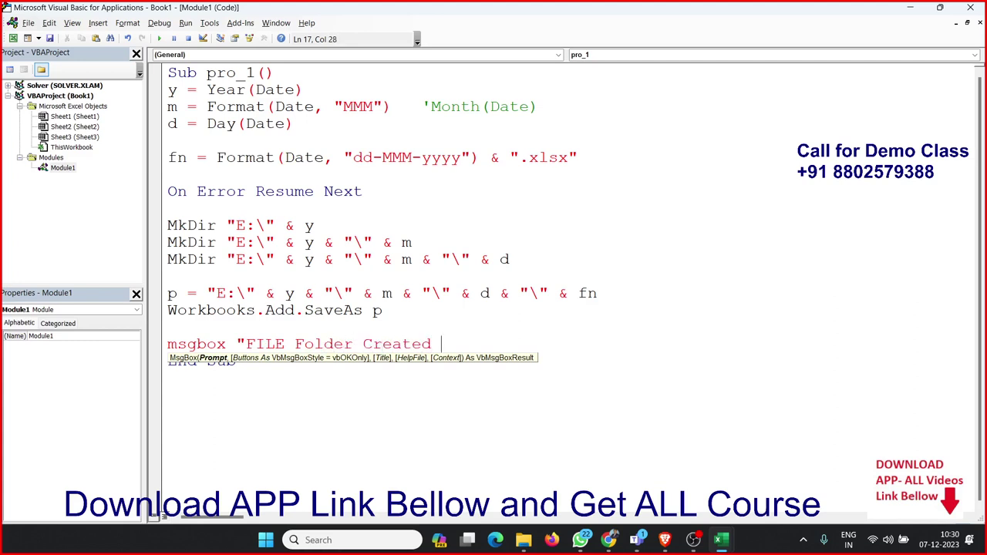
{"action": "type", "text": "Done"}
{"action": "type", "text": "\""}
{"action": "left_click", "coordinate": [265, 261]}
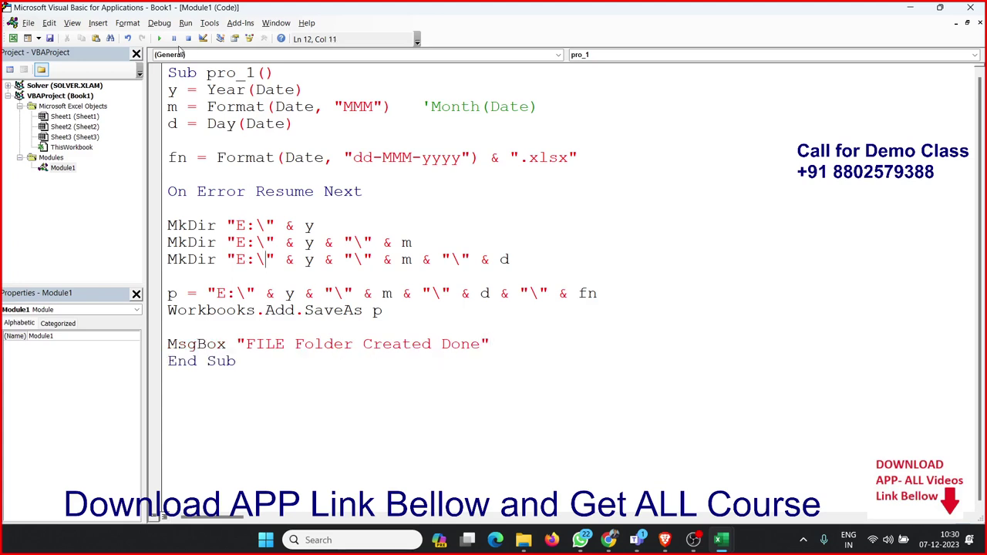
- Run pro_1, dismiss its completion message, and close the saved 07-Dec-2023 workbook
{"action": "left_click", "coordinate": [159, 39]}
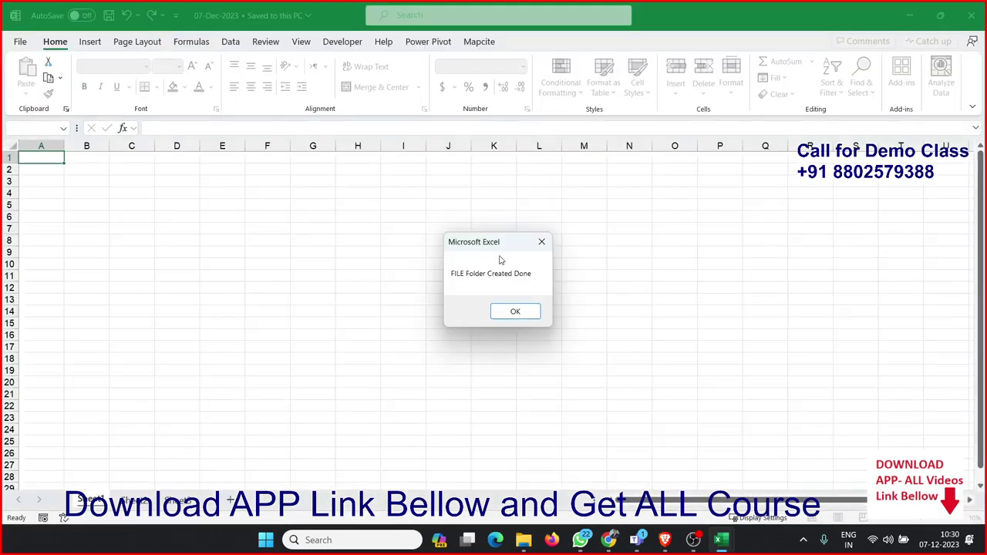
{"action": "left_click", "coordinate": [515, 312]}
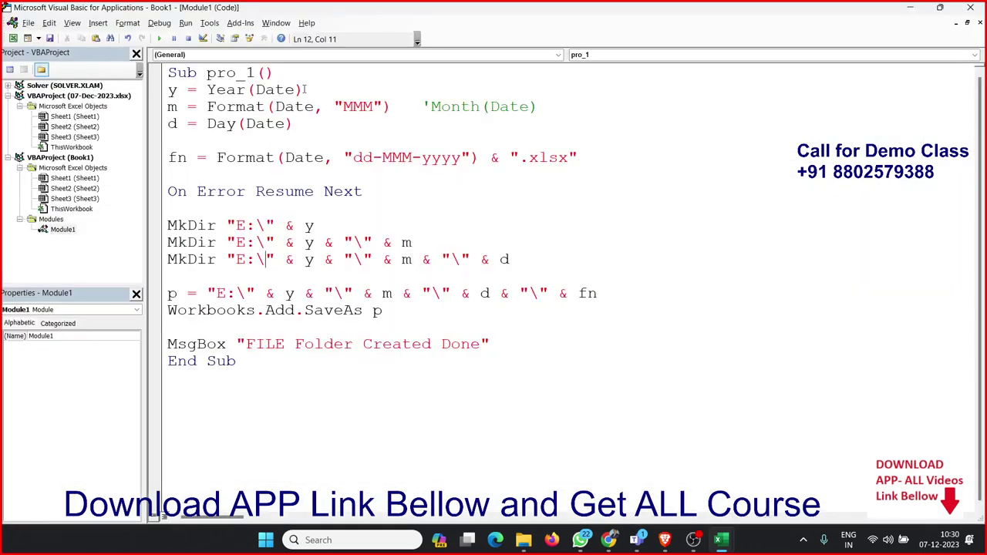
{"action": "key", "text": "alt+F11"}
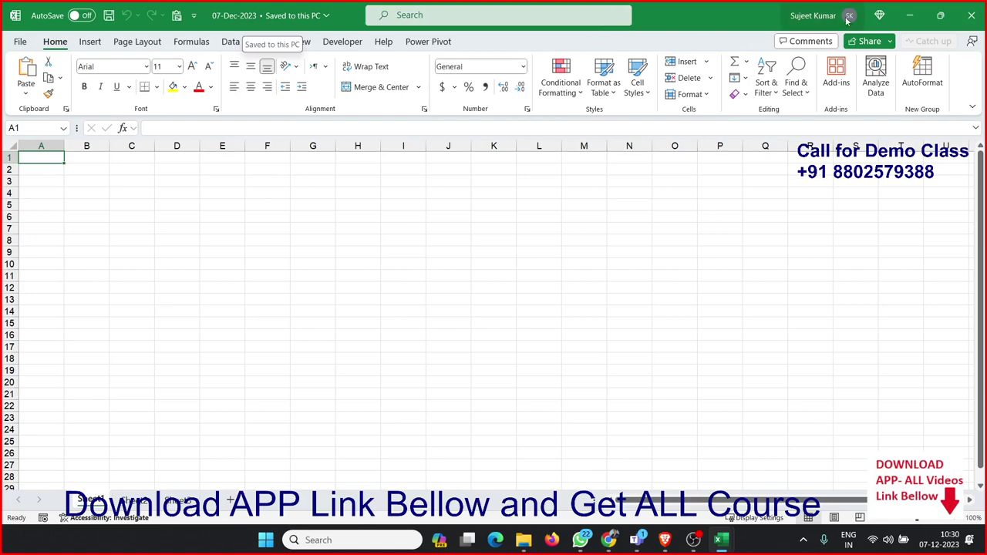
{"action": "left_click", "coordinate": [970, 14]}
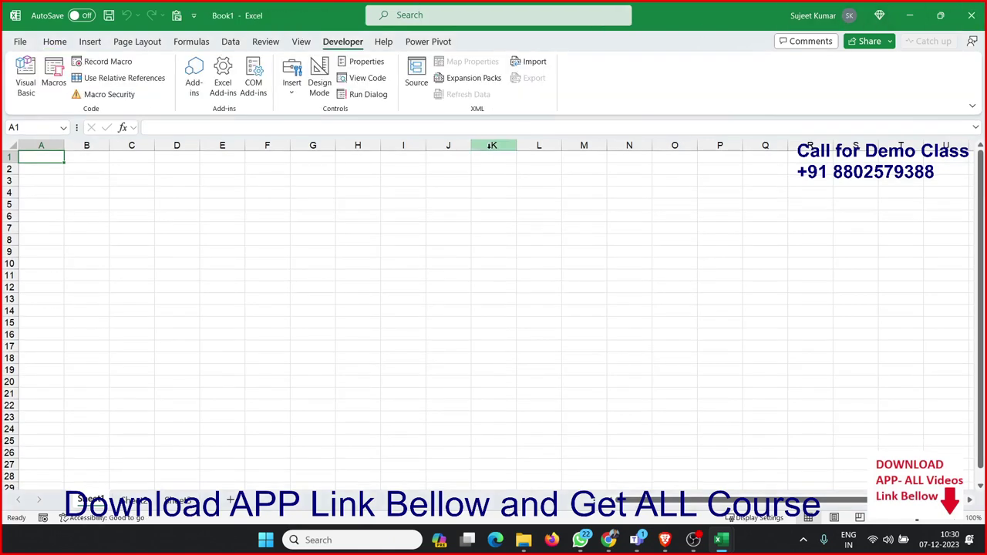
{"action": "key", "text": "alt+F11"}
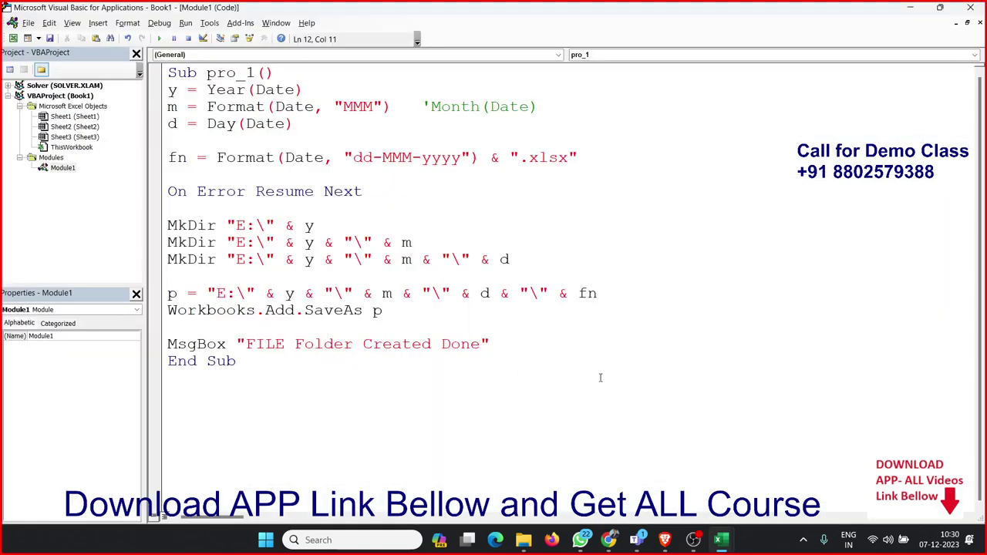
- Insert ActiveWorkbook.Close True below the SaveAs line, then switch back to the Excel worksheet
{"action": "left_click", "coordinate": [578, 350]}
{"action": "key", "text": "Return"}
{"action": "key", "text": "Return"}
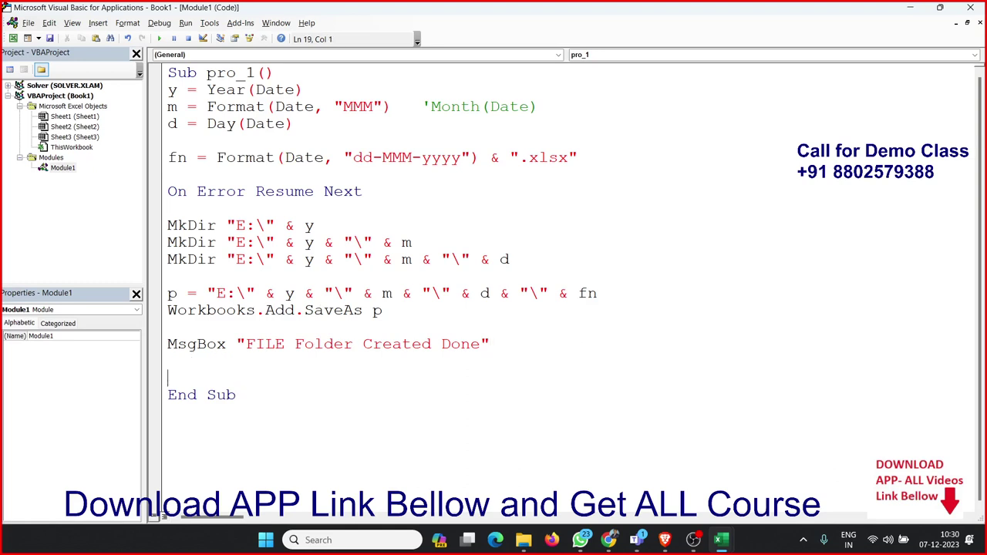
{"action": "key", "text": "Up"}
{"action": "key", "text": "Up"}
{"action": "key", "text": "Up"}
{"action": "key", "text": "Return"}
{"action": "key", "text": "Up"}
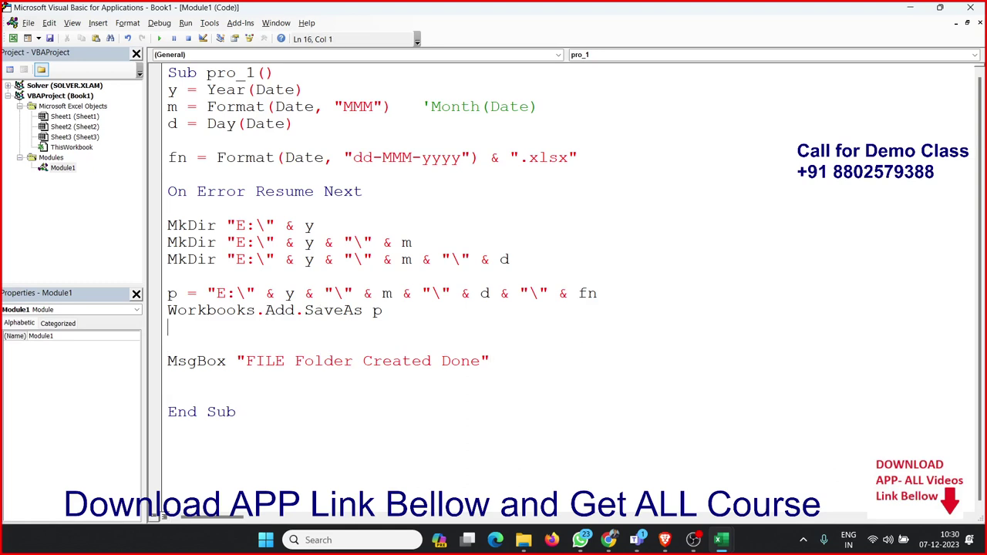
{"action": "type", "text": "acti"}
{"action": "type", "text": "vework"}
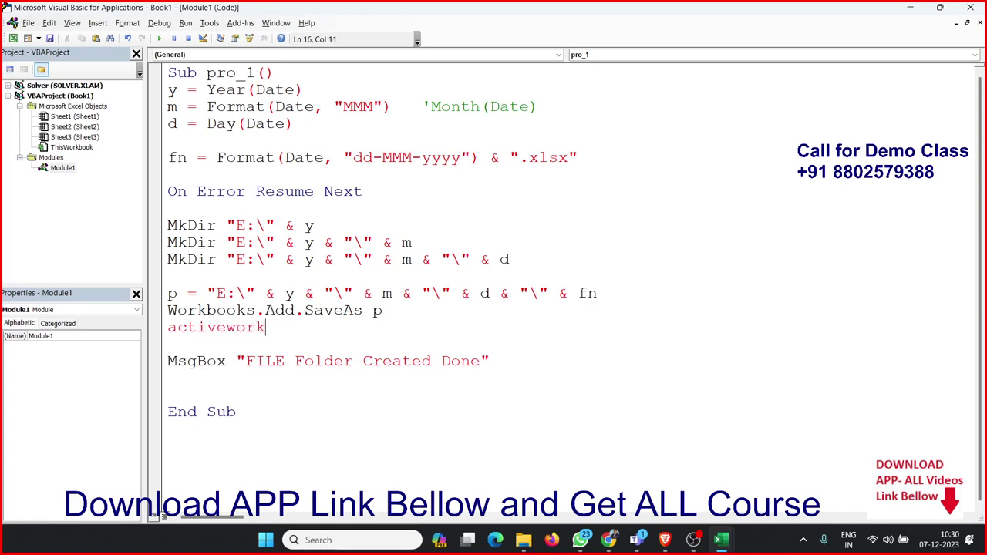
{"action": "type", "text": "book."}
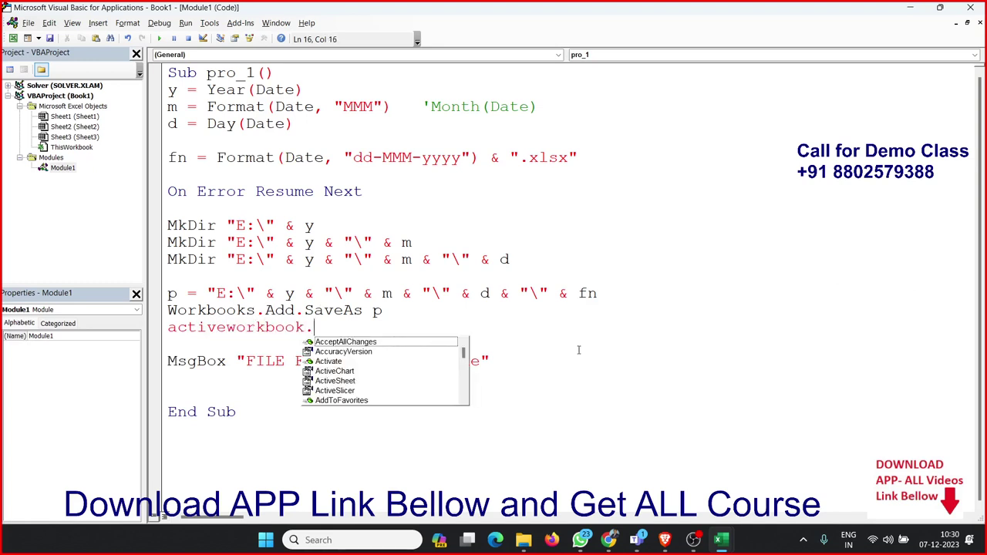
{"action": "type", "text": "clo"}
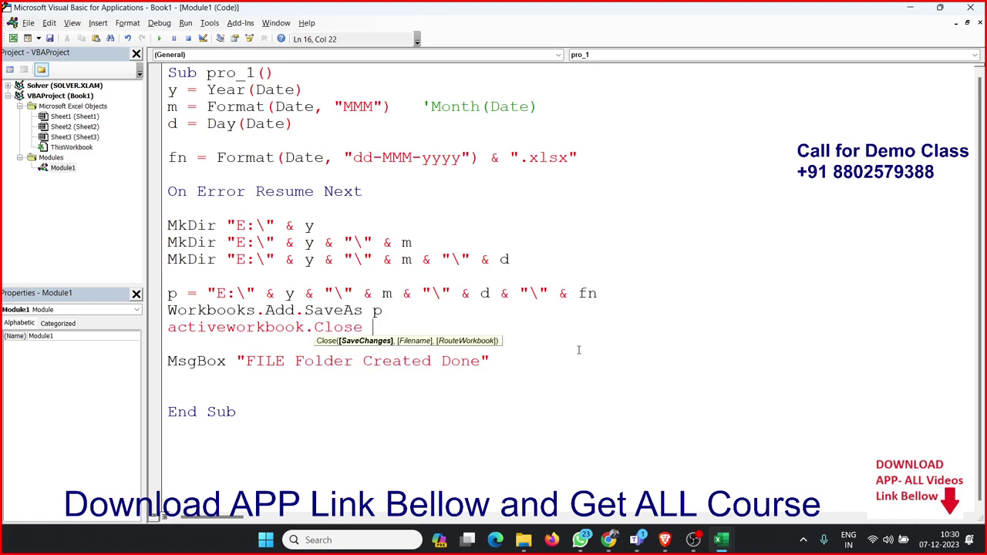
{"action": "type", "text": "true"}
{"action": "key", "text": "Return"}
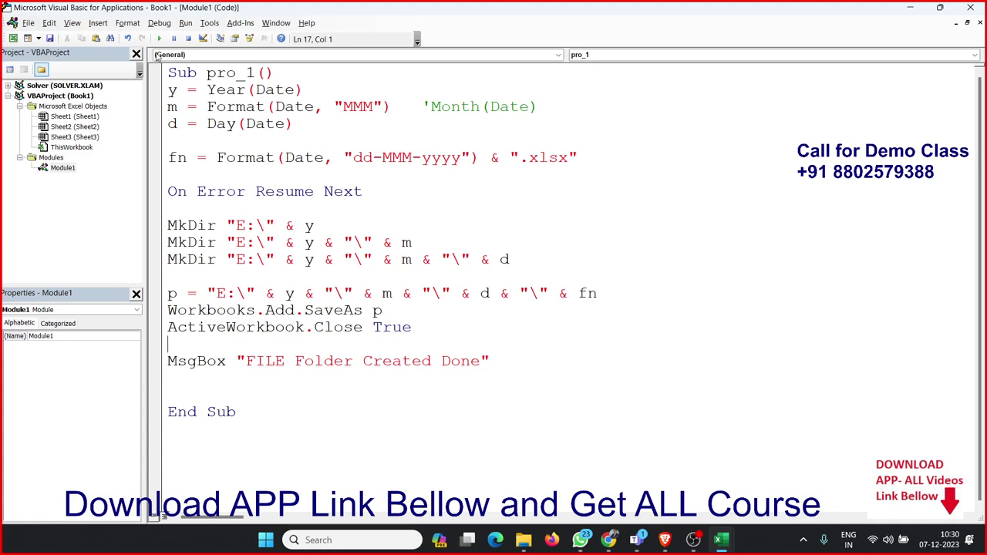
{"action": "left_click", "coordinate": [198, 191]}
{"action": "key", "text": "alt+F11"}
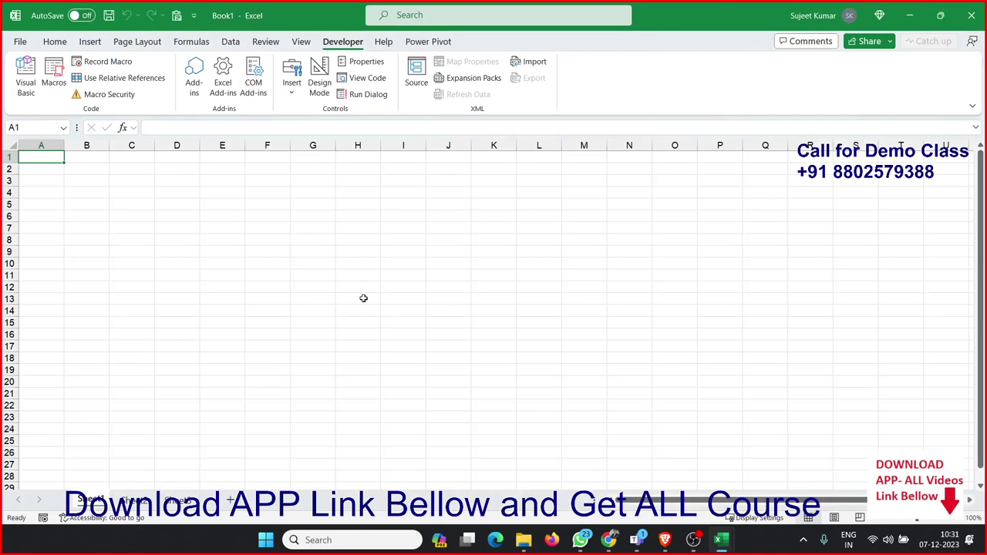
- In ThisWorkbook, add a Workbook_Open procedure containing the call pro_1, then return to Book1
{"action": "key", "text": "alt+F11"}
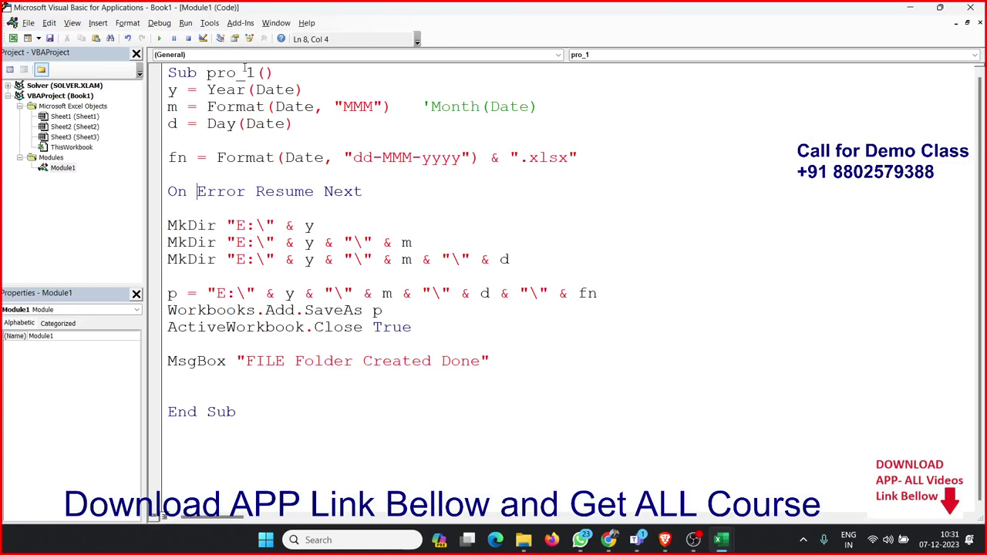
{"action": "left_click_drag", "start_coordinate": [254, 72], "coordinate": [206, 72]}
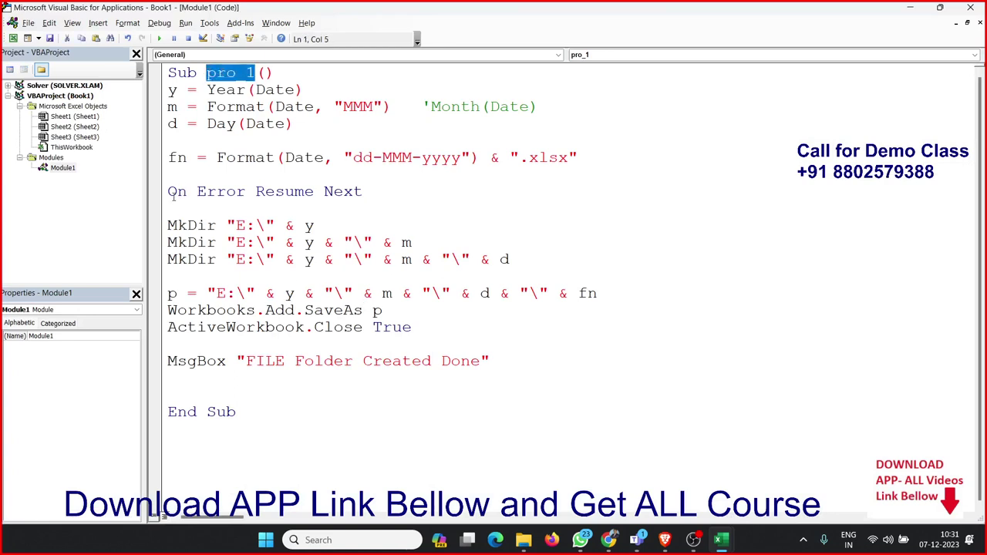
{"action": "left_click", "coordinate": [71, 147]}
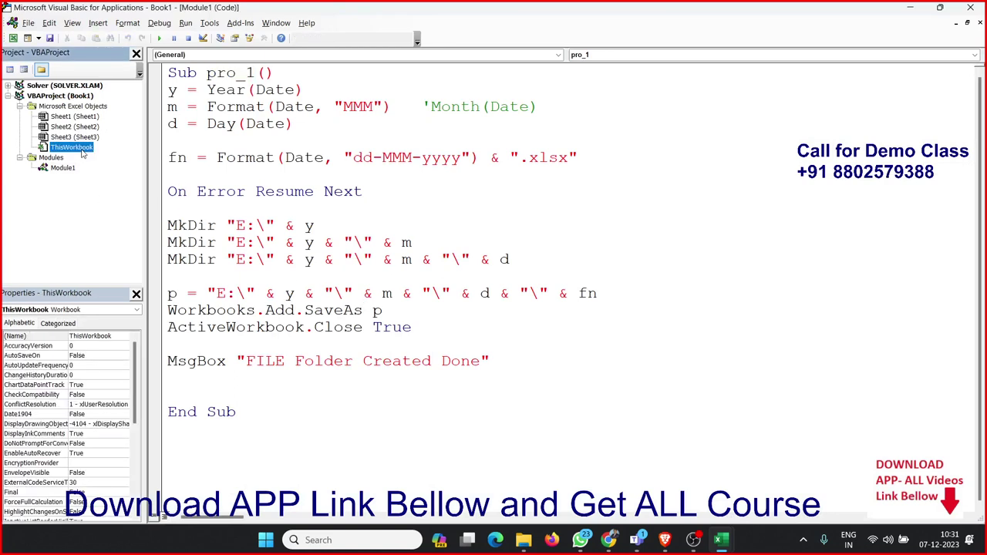
{"action": "double_click", "coordinate": [71, 147]}
{"action": "left_click", "coordinate": [204, 55]}
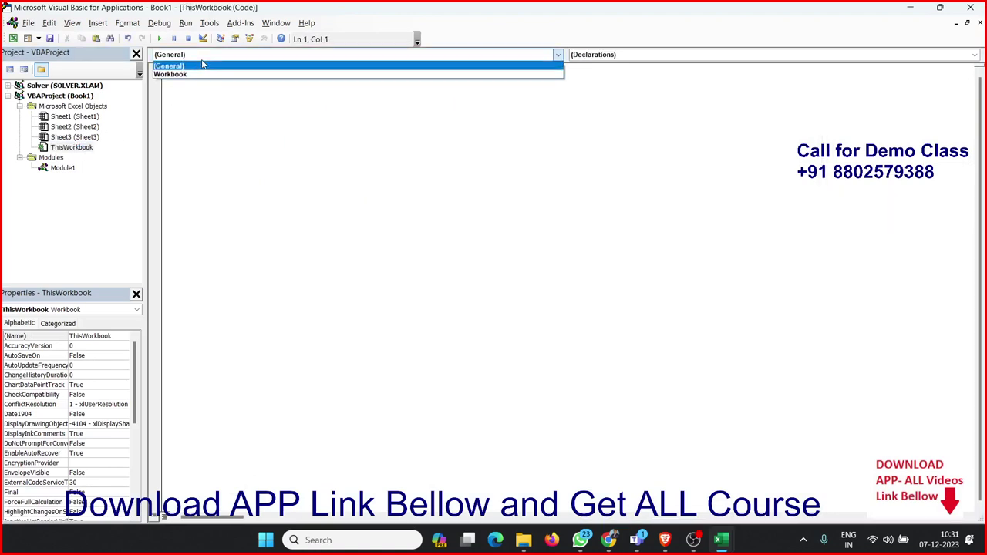
{"action": "left_click", "coordinate": [200, 79]}
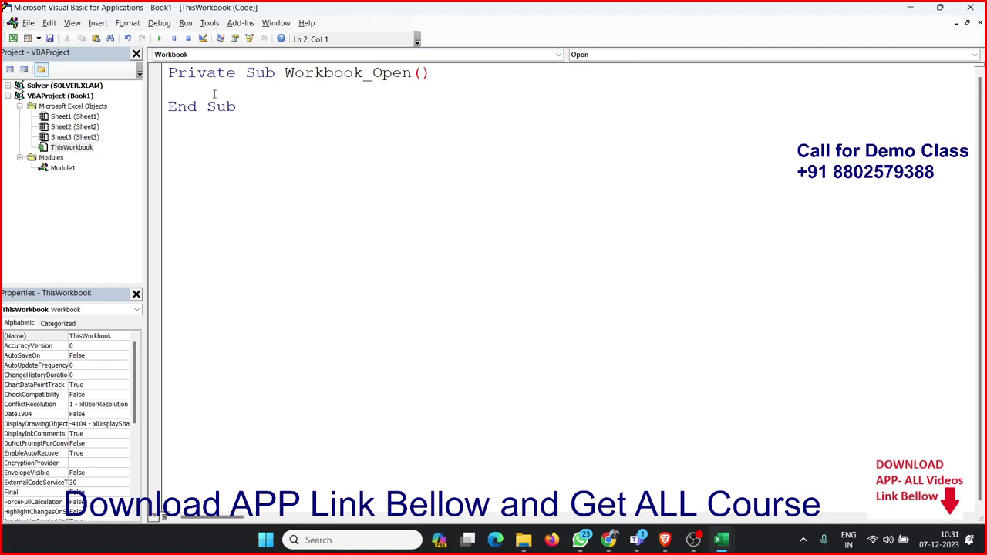
{"action": "type", "text": "pro_1"}
{"action": "left_click", "coordinate": [246, 141]}
{"action": "key", "text": "alt+F11"}
{"action": "left_click", "coordinate": [201, 267]}
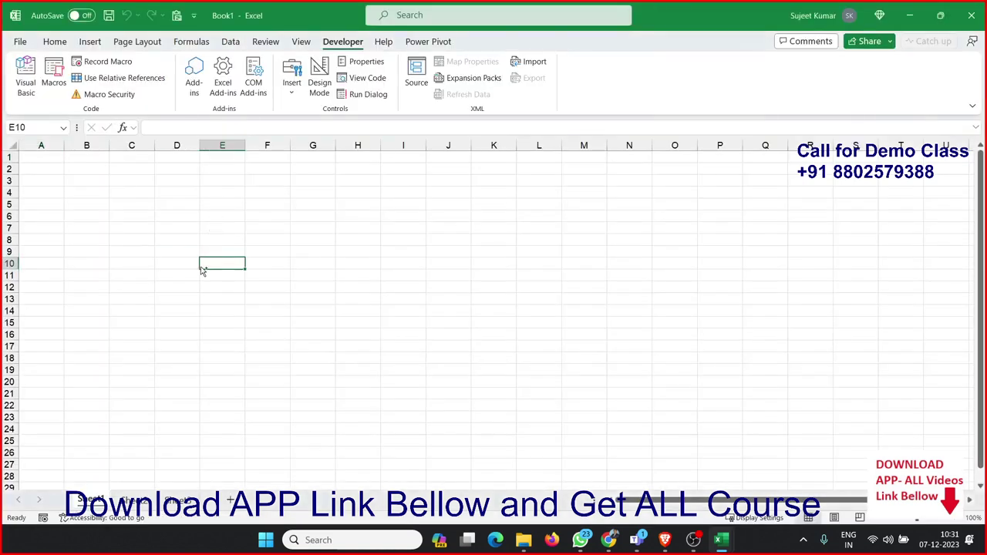
- Save the workbook as Excel Macro-Enabled Workbook 10ampro.xlsm on APP_Rec (D:)
{"action": "key", "text": "ctrl+s"}
{"action": "left_click", "coordinate": [384, 411]}
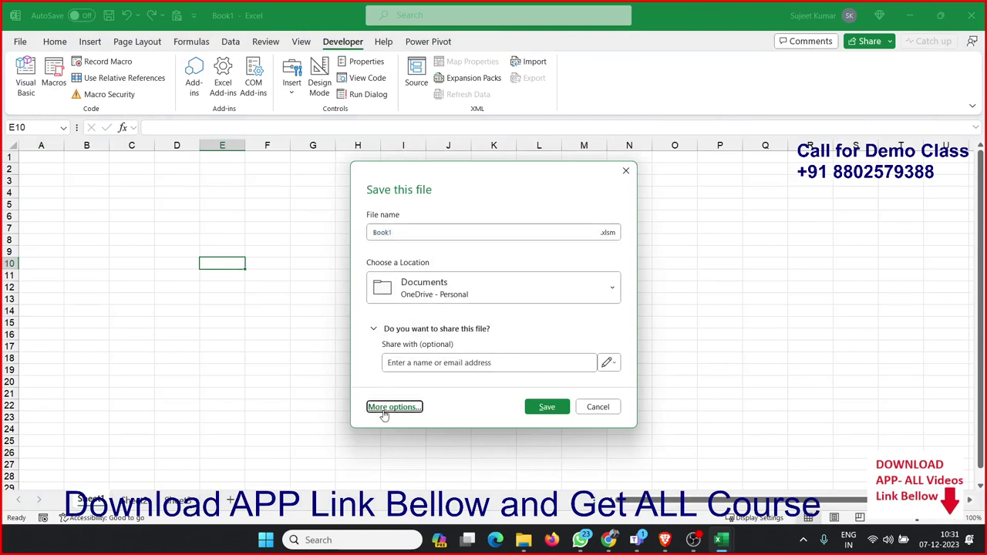
{"action": "left_click", "coordinate": [171, 235]}
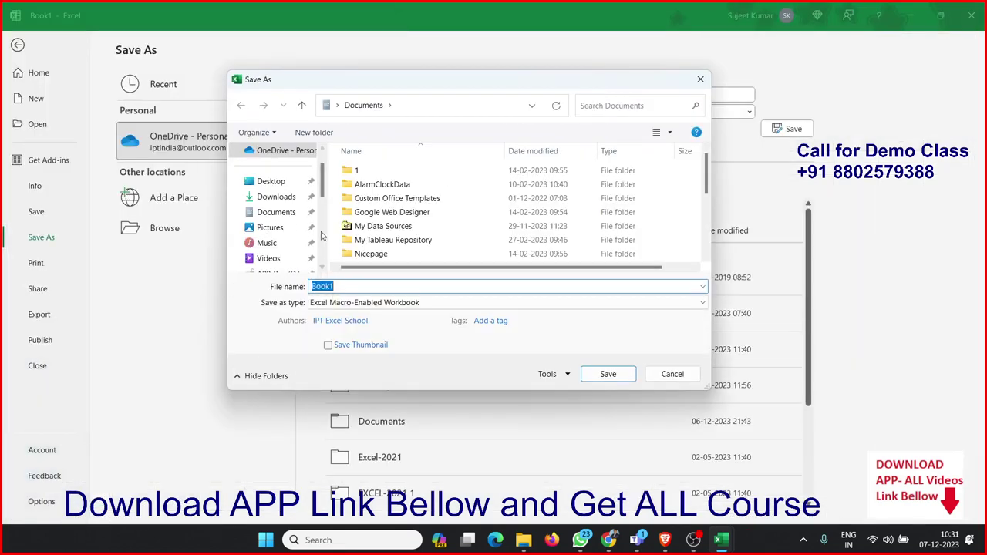
{"action": "left_click_drag", "start_coordinate": [321, 172], "coordinate": [322, 202]}
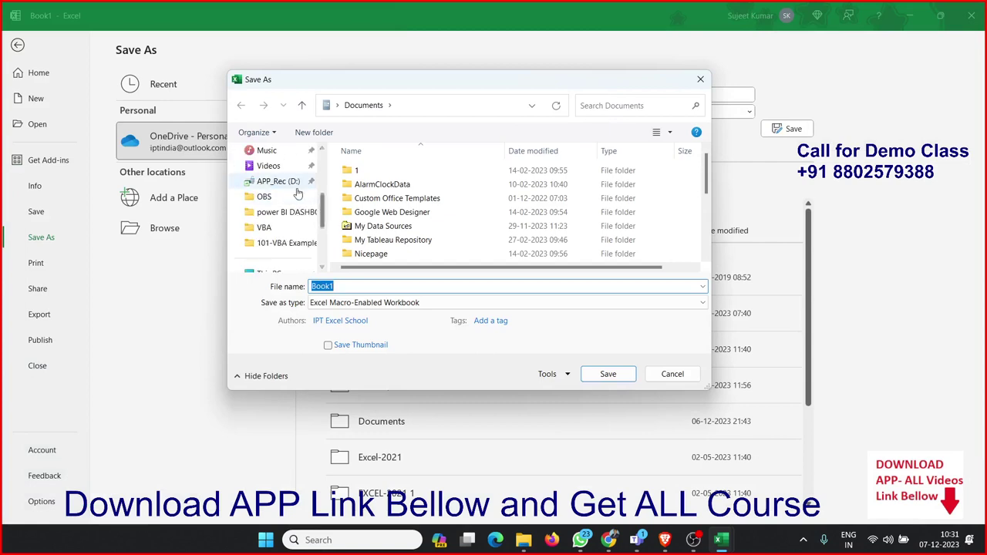
{"action": "left_click", "coordinate": [278, 181]}
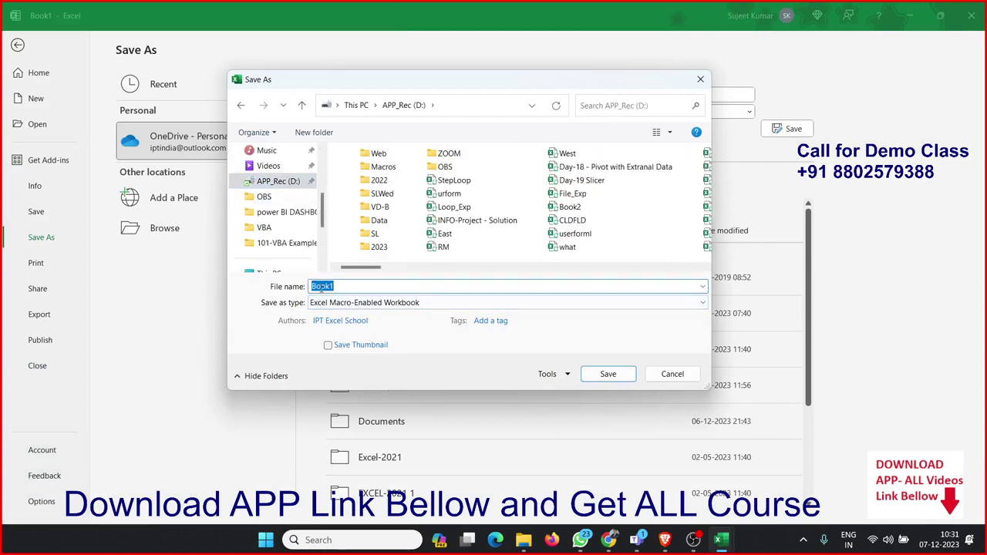
{"action": "type", "text": "10ampr"}
{"action": "type", "text": "o"}
{"action": "left_click", "coordinate": [615, 374]}
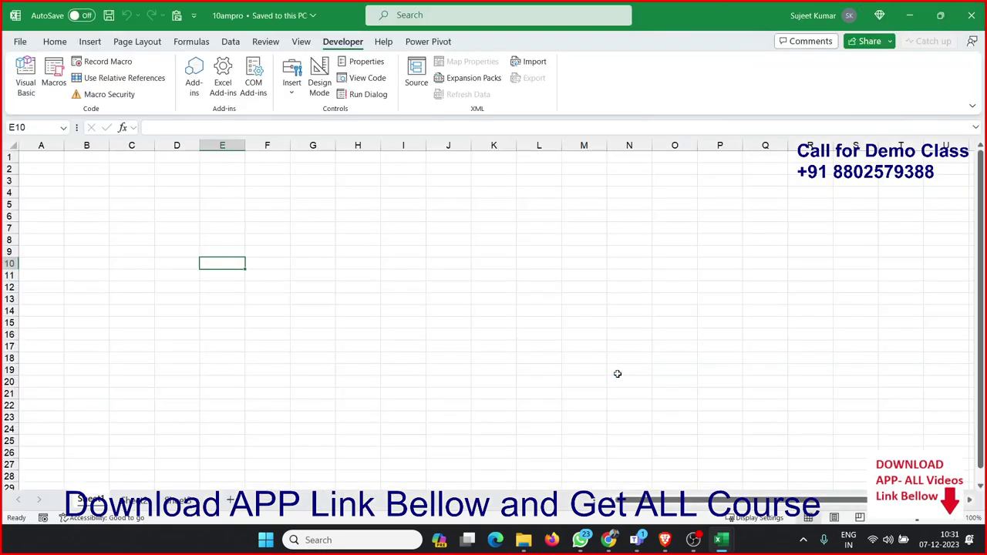
{"action": "left_click", "coordinate": [300, 191]}
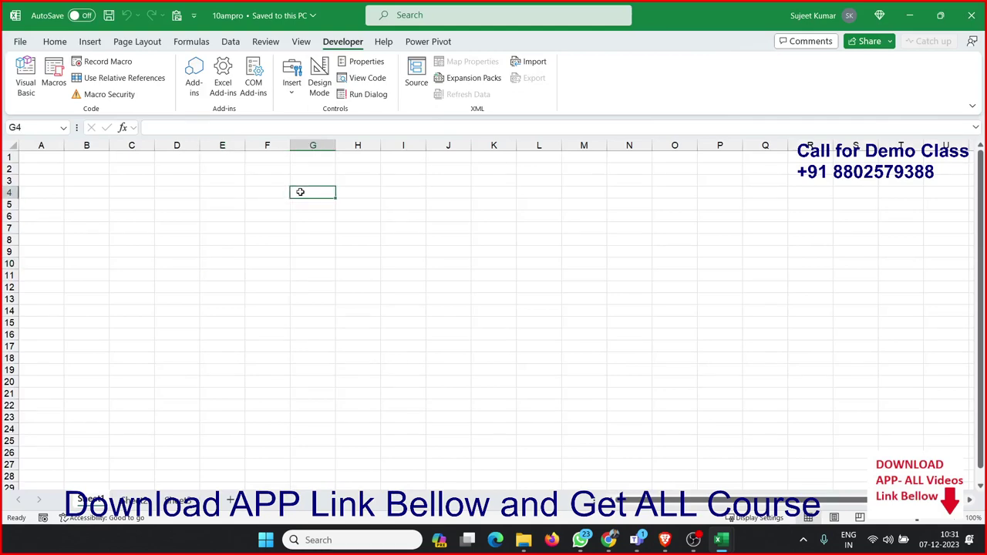
{"action": "key", "text": "alt+F11"}
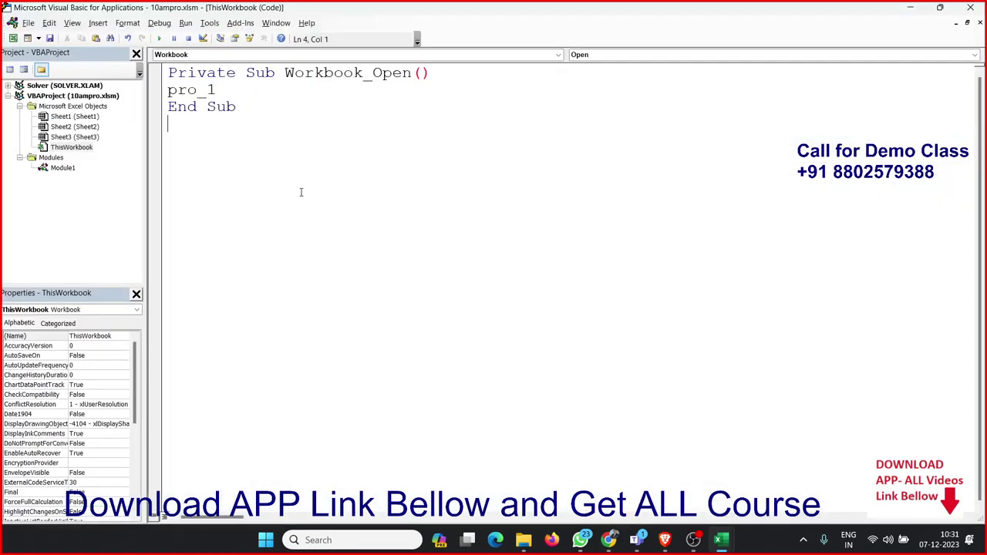
- Check that pro_1 appears in the Macros list, close it without running, and reopen the editor
{"action": "key", "text": "alt+F11"}
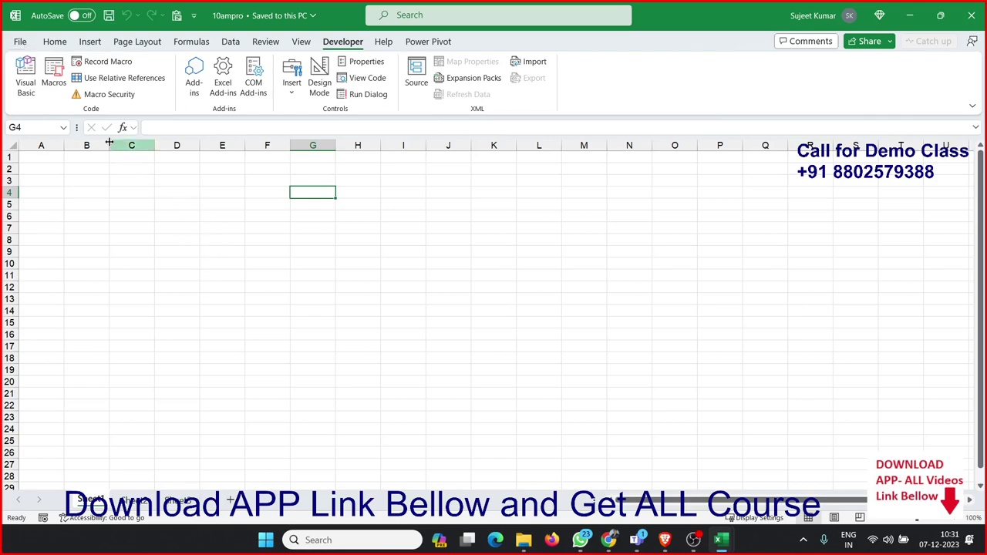
{"action": "left_click", "coordinate": [54, 82]}
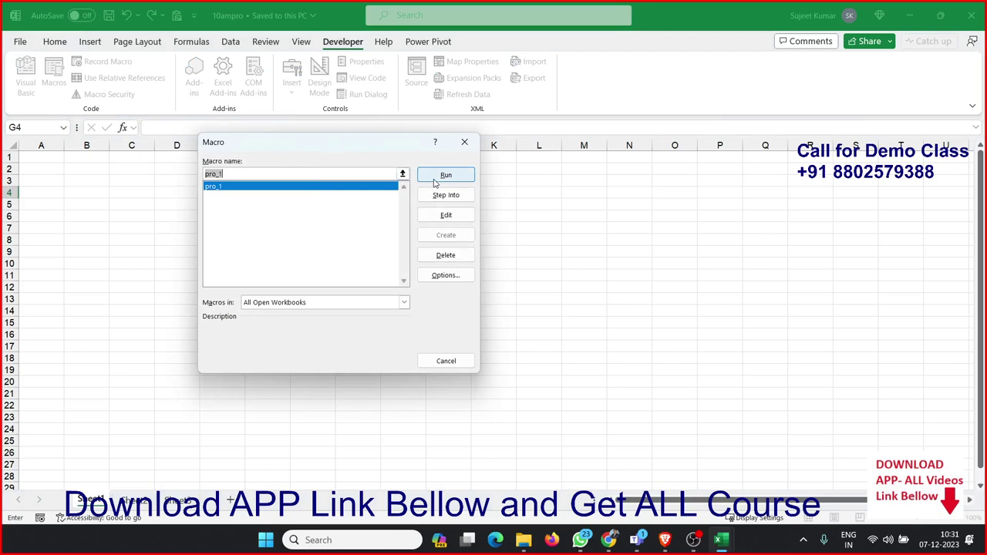
{"action": "left_click", "coordinate": [465, 141]}
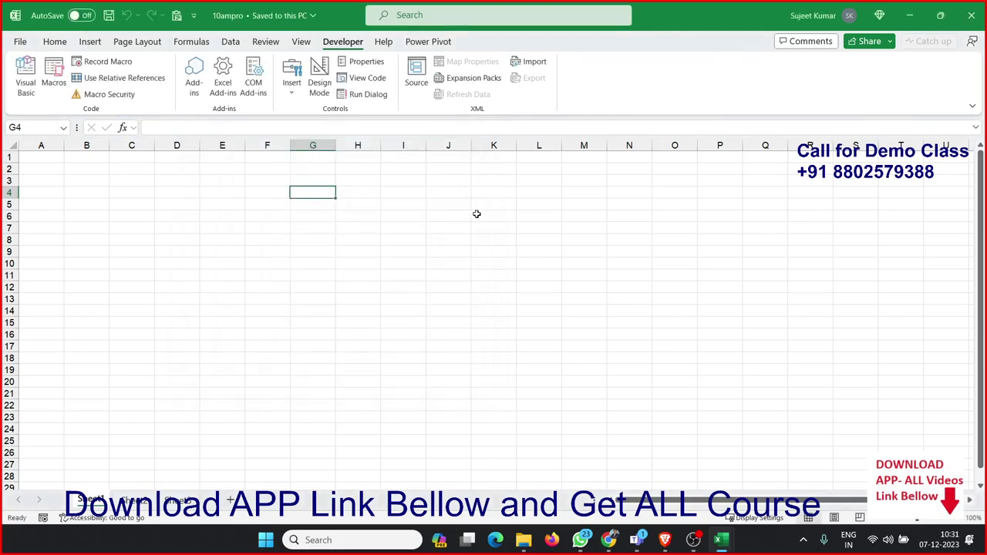
{"action": "left_click", "coordinate": [488, 233]}
{"action": "key", "text": "alt+F11"}
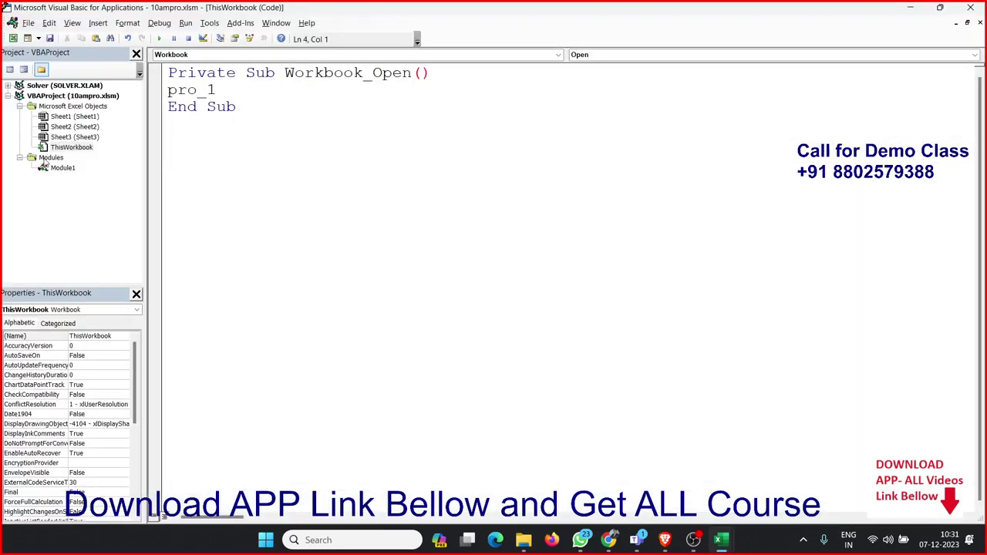
- Compare pro_1 in Module1 with its Workbook_Open call in ThisWorkbook, then return to Excel
{"action": "double_click", "coordinate": [75, 170]}
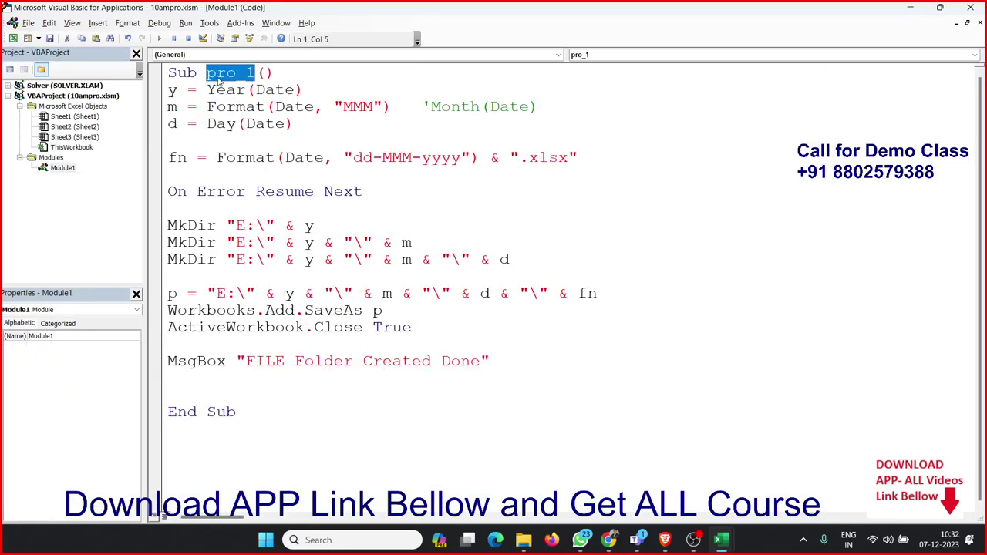
{"action": "double_click", "coordinate": [85, 149]}
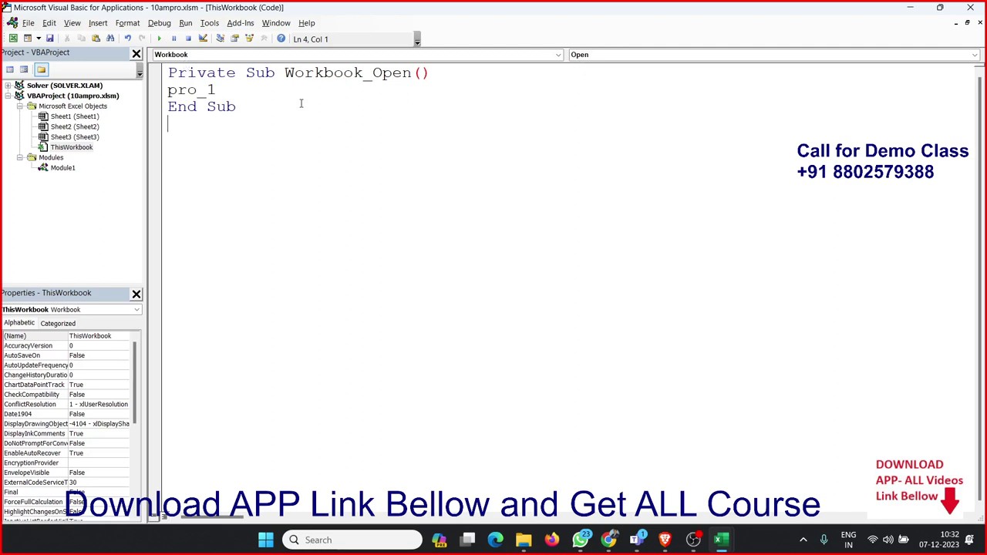
{"action": "left_click_drag", "start_coordinate": [273, 91], "coordinate": [143, 91]}
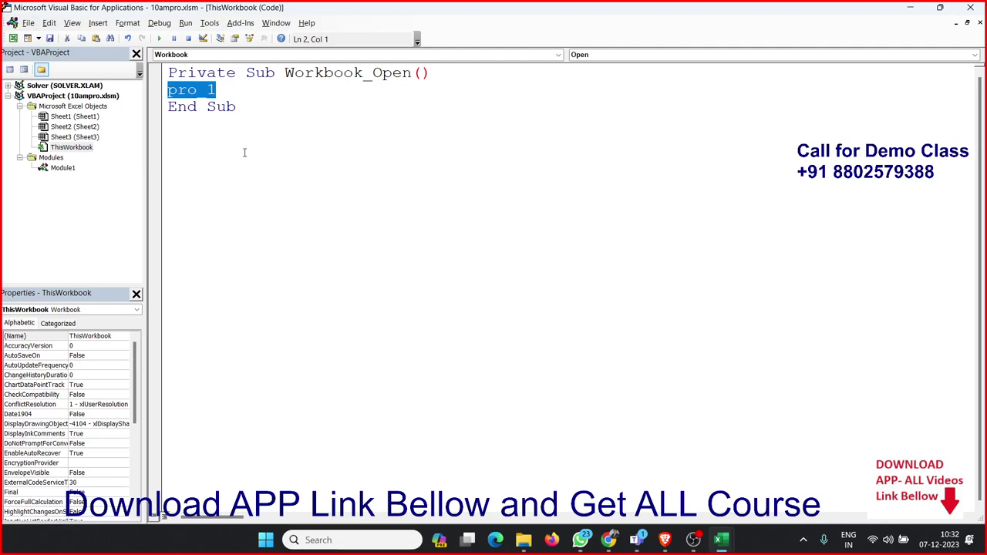
{"action": "left_click_drag", "start_coordinate": [226, 91], "coordinate": [158, 91]}
{"action": "double_click", "coordinate": [62, 168]}
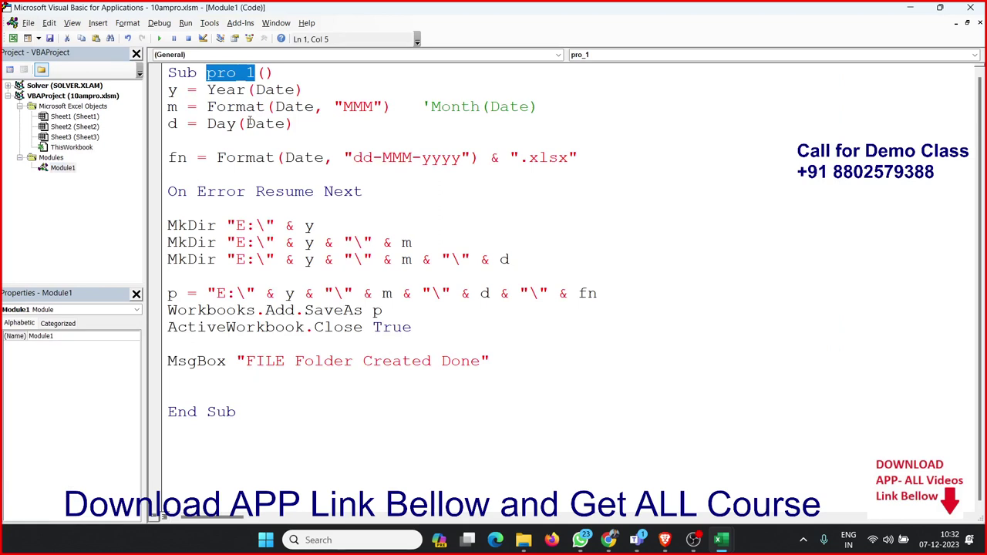
{"action": "key", "text": "alt+F11"}
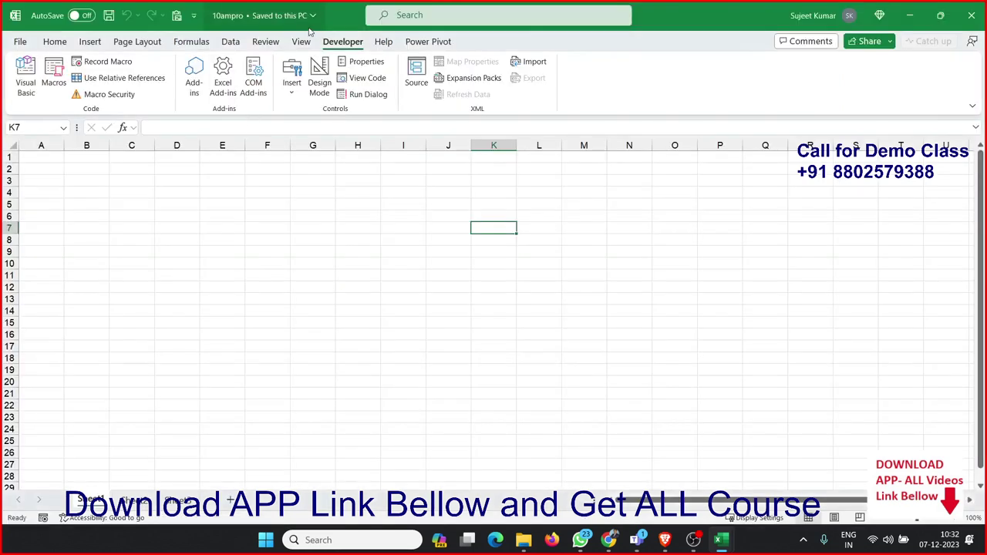